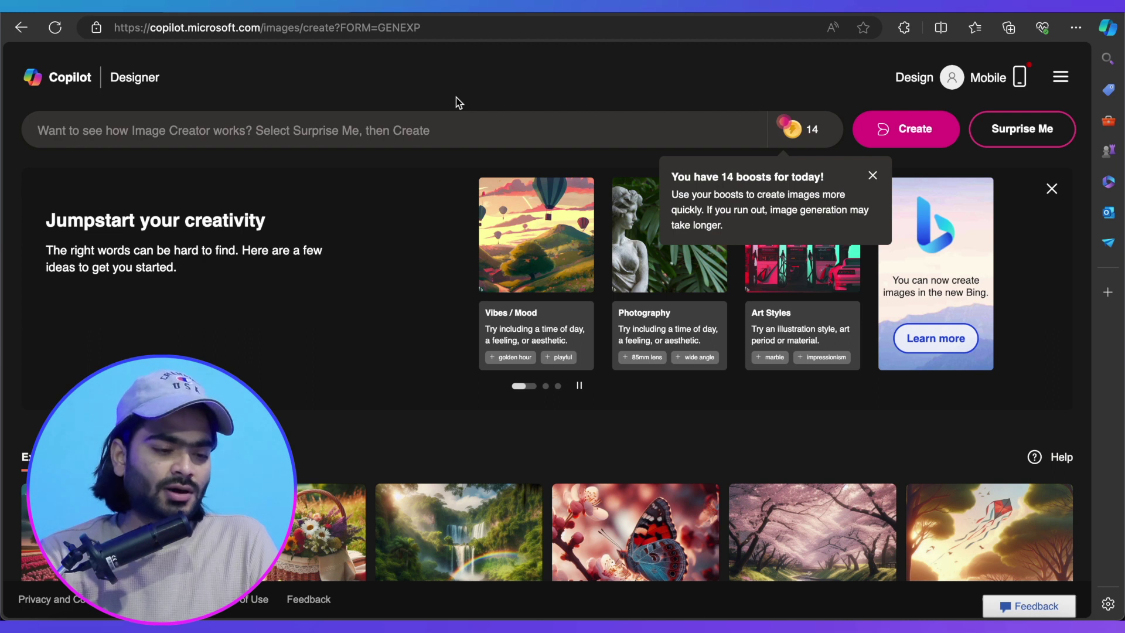
# Generate images from "A realistic high quality photo of a bear with glasses using laptop on mars in formal dress and enjoy the job with clean background"
pyautogui.click(871, 175)
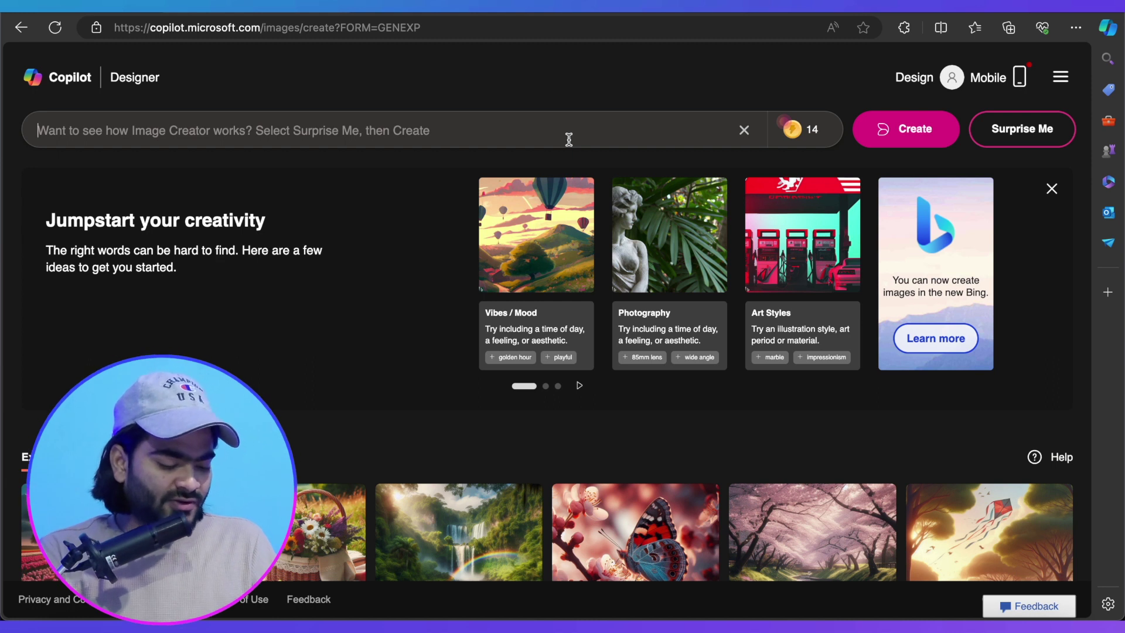
pyautogui.click(568, 139)
pyautogui.write('A realistic high quality photo of a bear with glasses using laptop on mars in formal dress and enjoy the job with clean background')
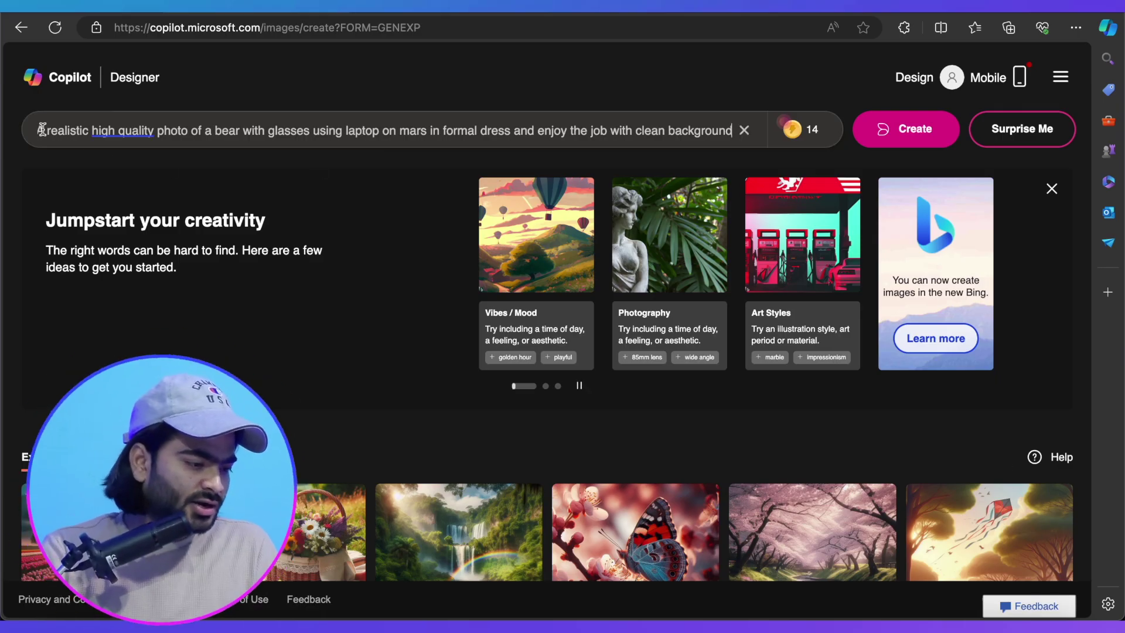
pyautogui.click(41, 129)
pyautogui.write('A')
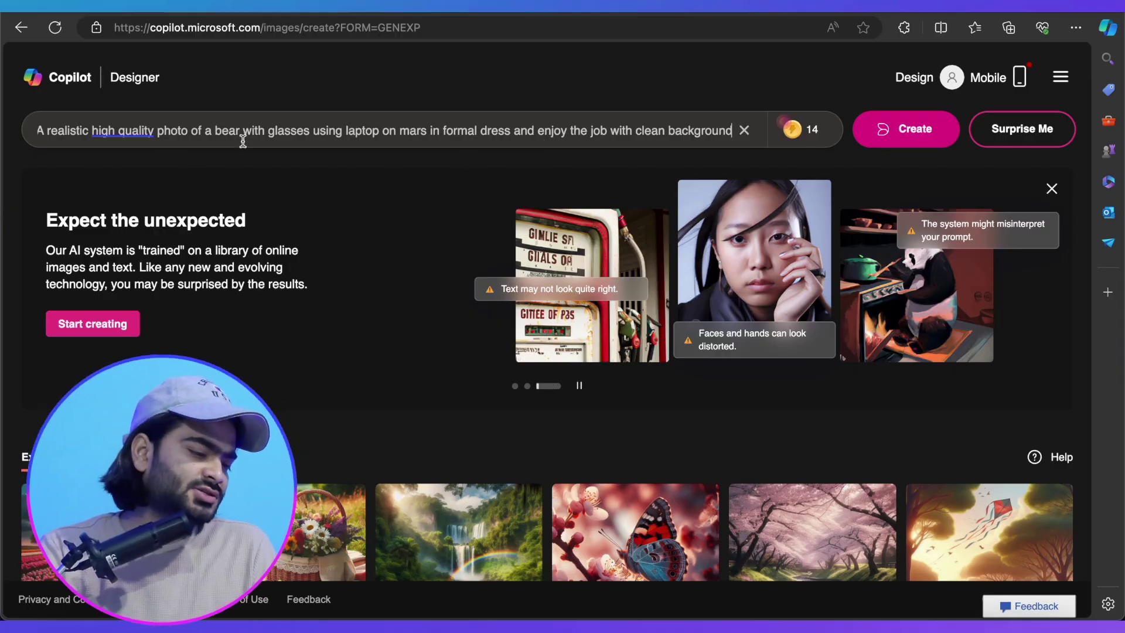
pyautogui.moveTo(239, 133); pyautogui.dragTo(209, 133)
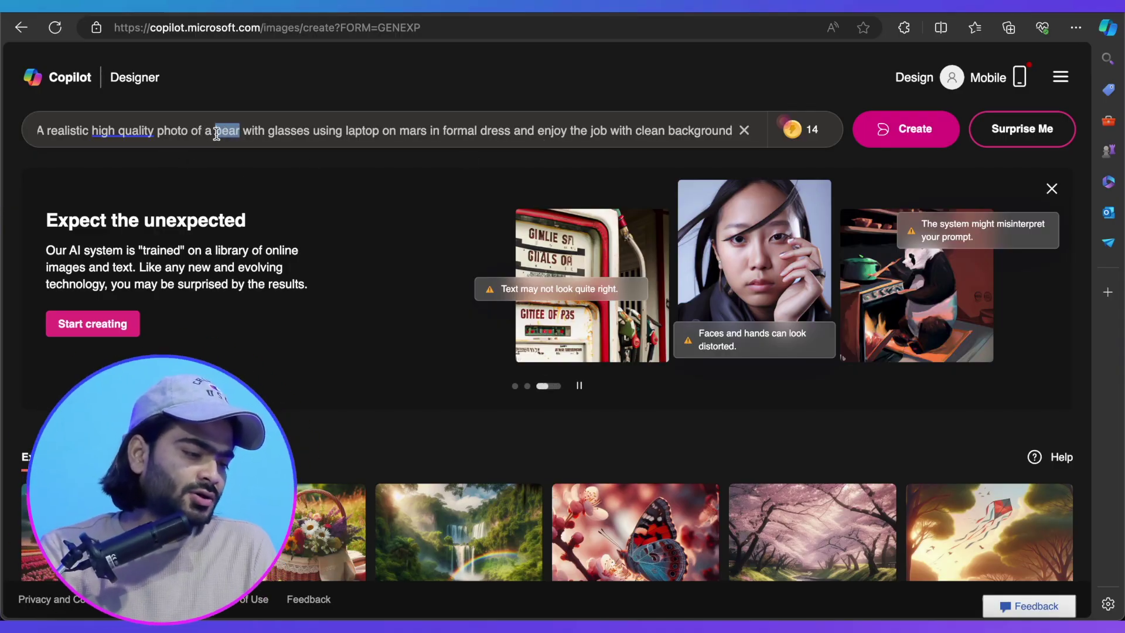
pyautogui.click(216, 134)
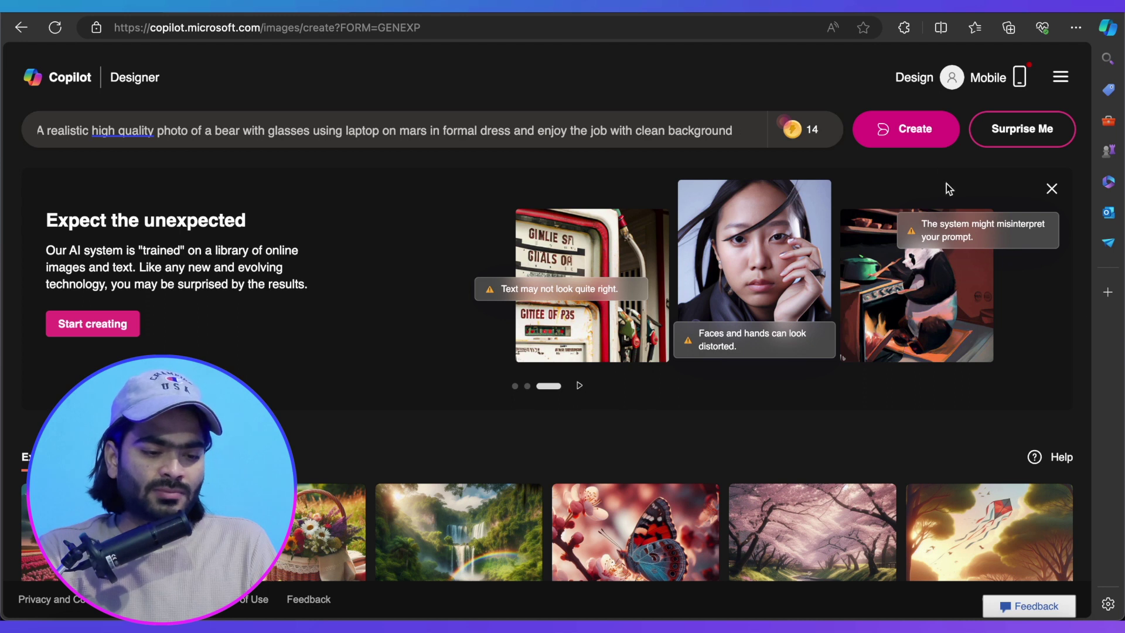
pyautogui.click(909, 133)
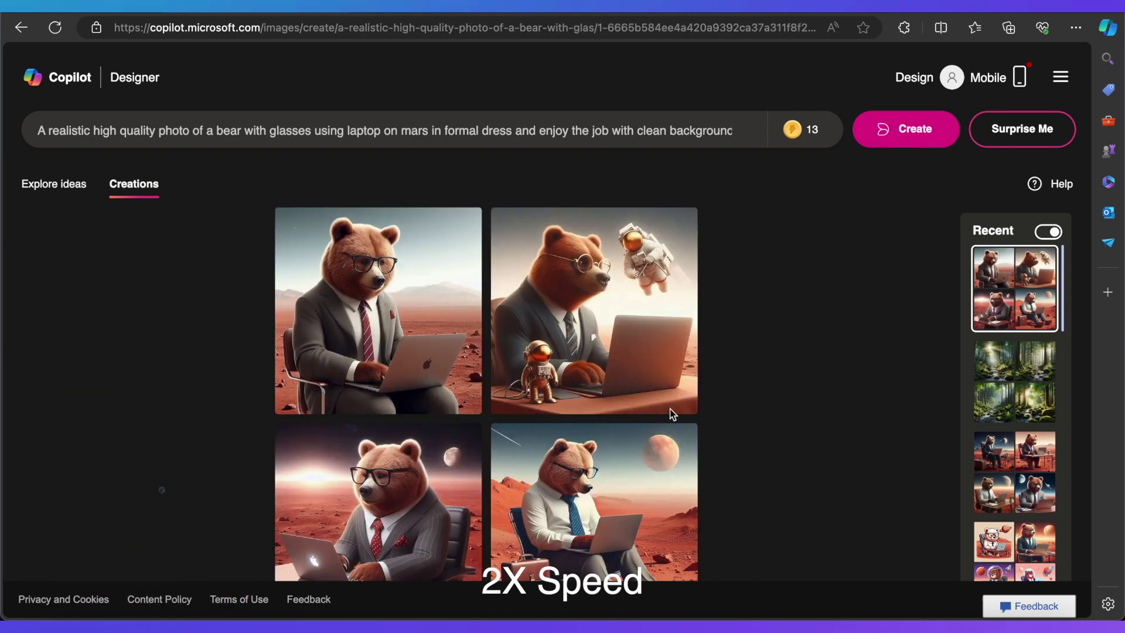
# Open the first generated image, the bear seated on a chair with a laptop, and download it
pyautogui.scroll(-1, 670, 409)
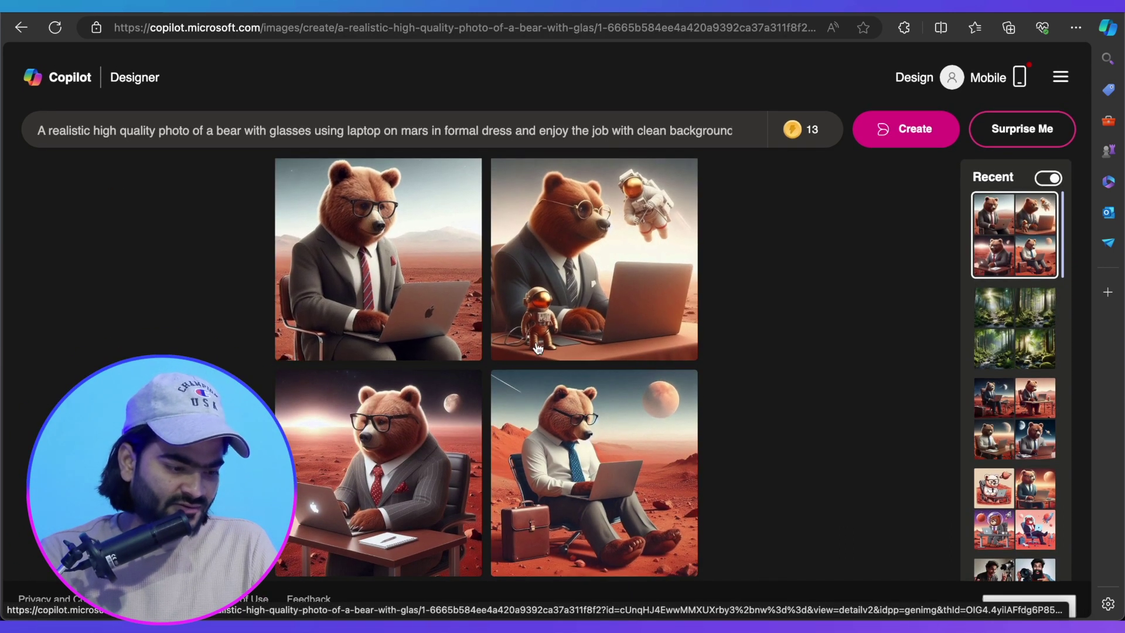
pyautogui.scroll(1, 490, 443)
pyautogui.scroll(-1, 491, 442)
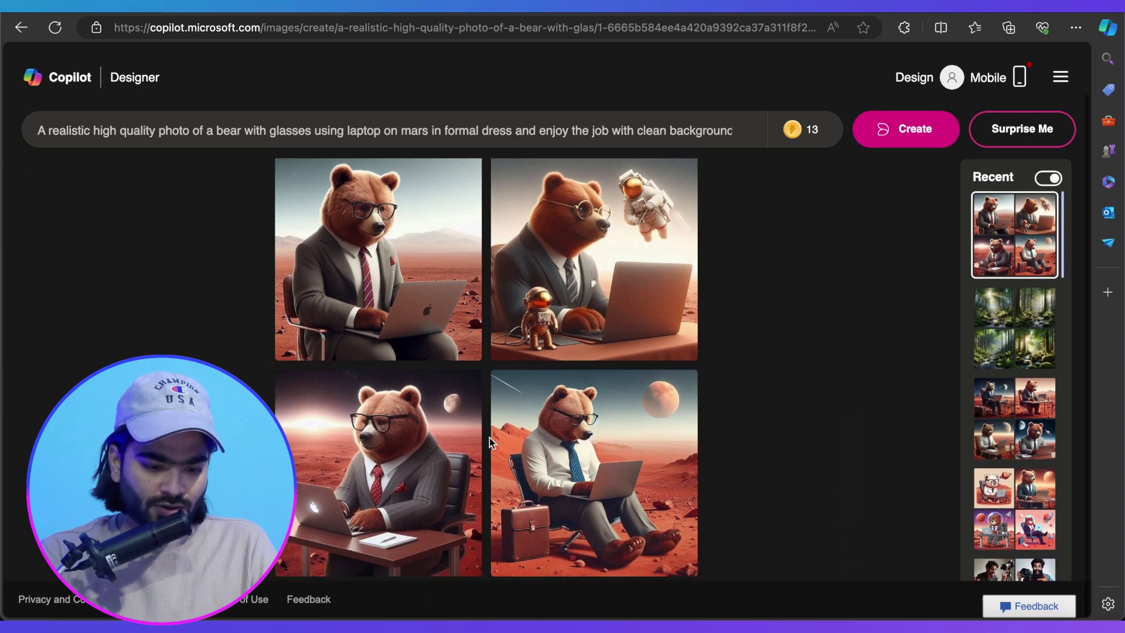
pyautogui.click(382, 301)
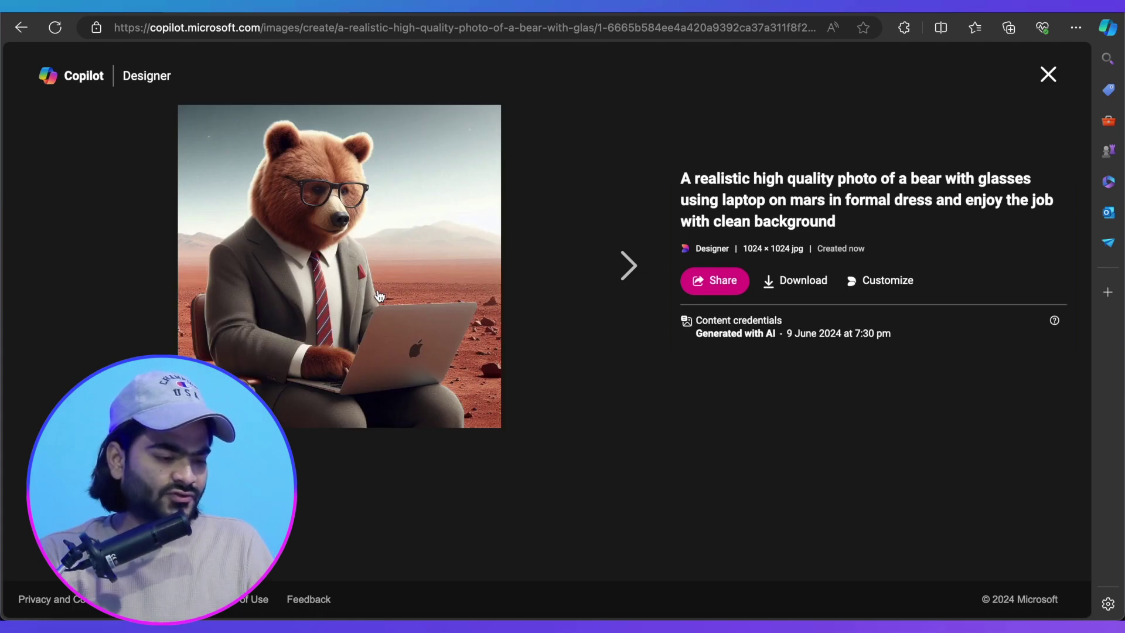
pyautogui.rightClick(396, 259)
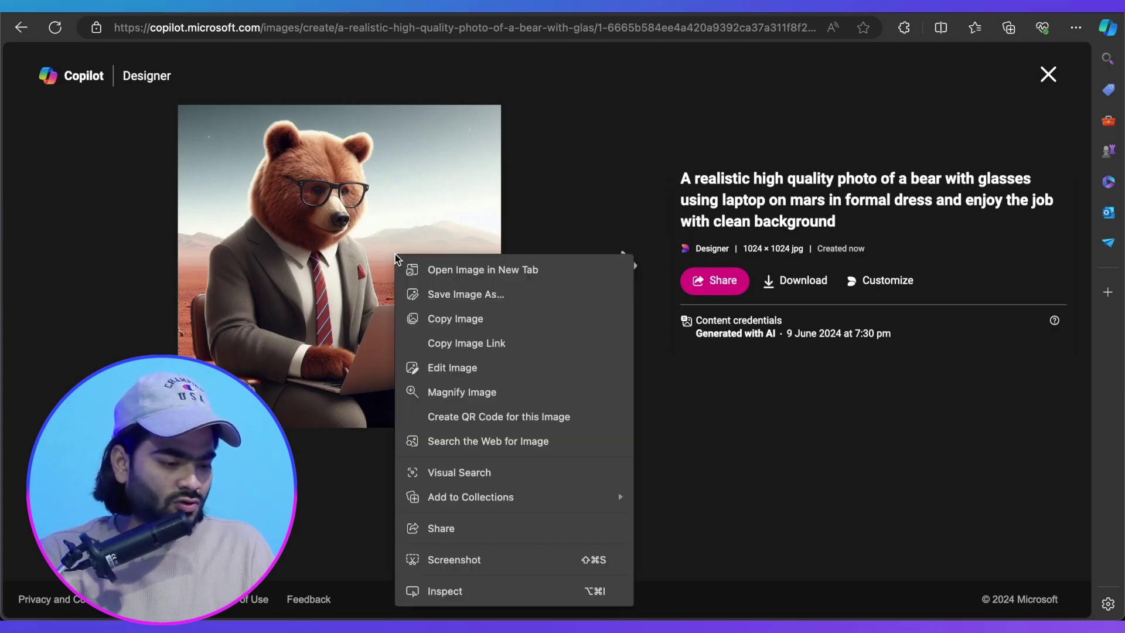
pyautogui.click(460, 320)
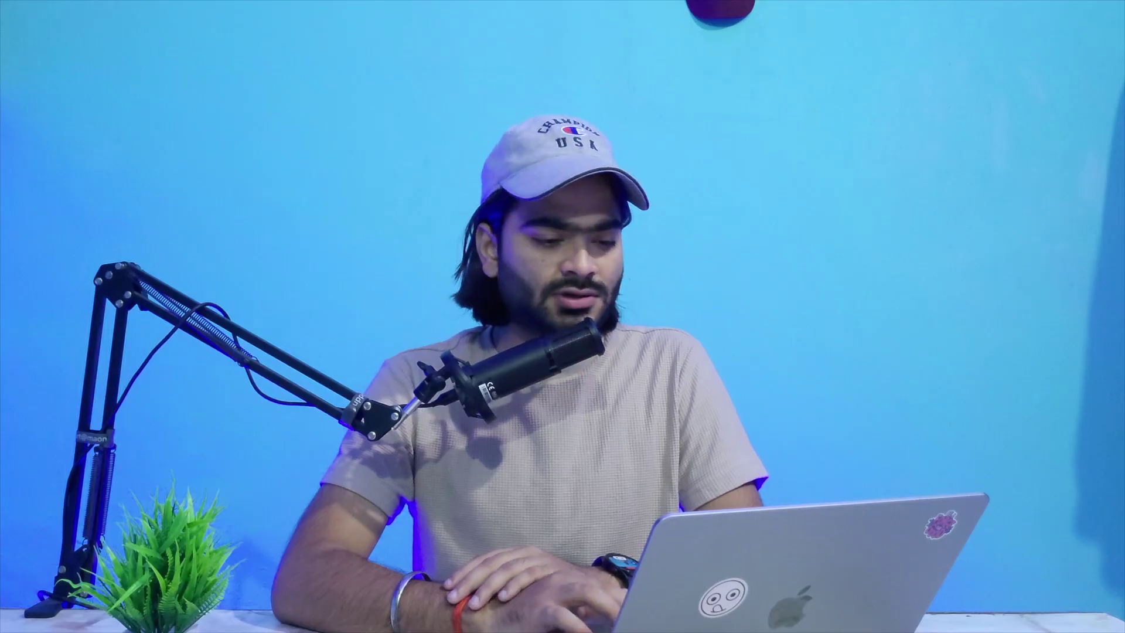
pyautogui.click(793, 283)
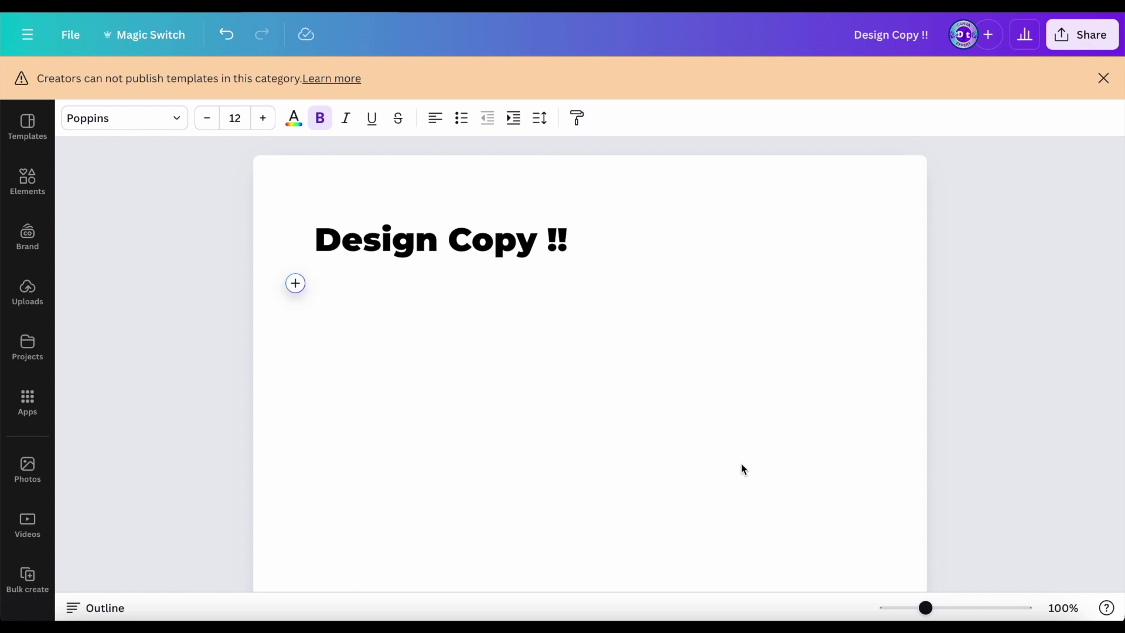
# In Canva, generate text with Magic Write from "Write down the 5 hooks for a design copy in that a bear is hiring for a jungle group"
pyautogui.write('/')
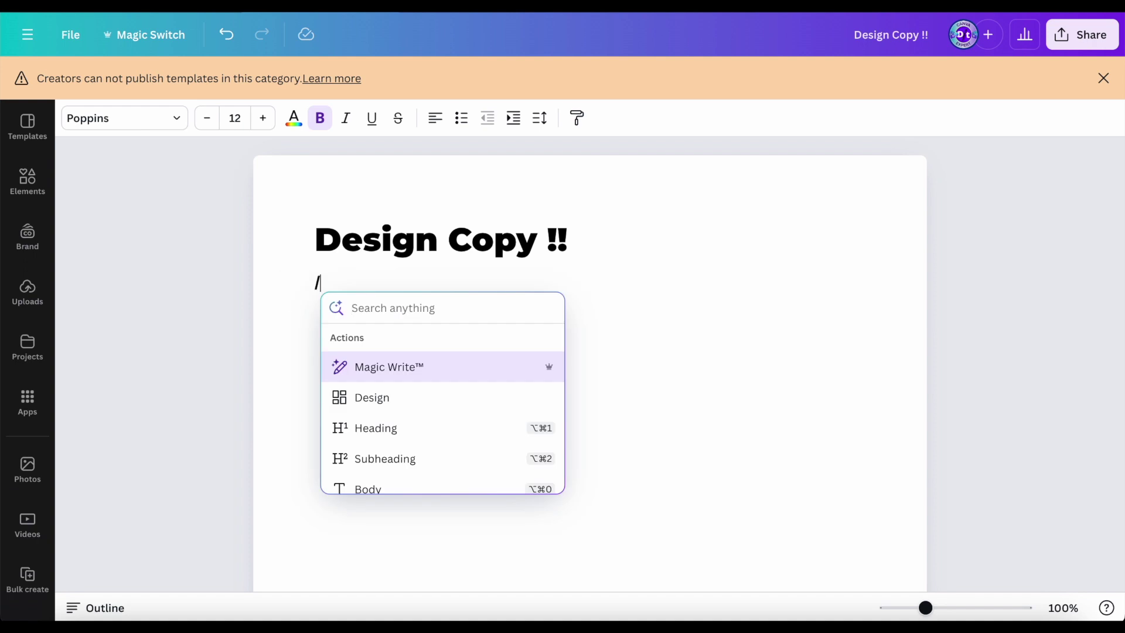
pyautogui.press('Return')
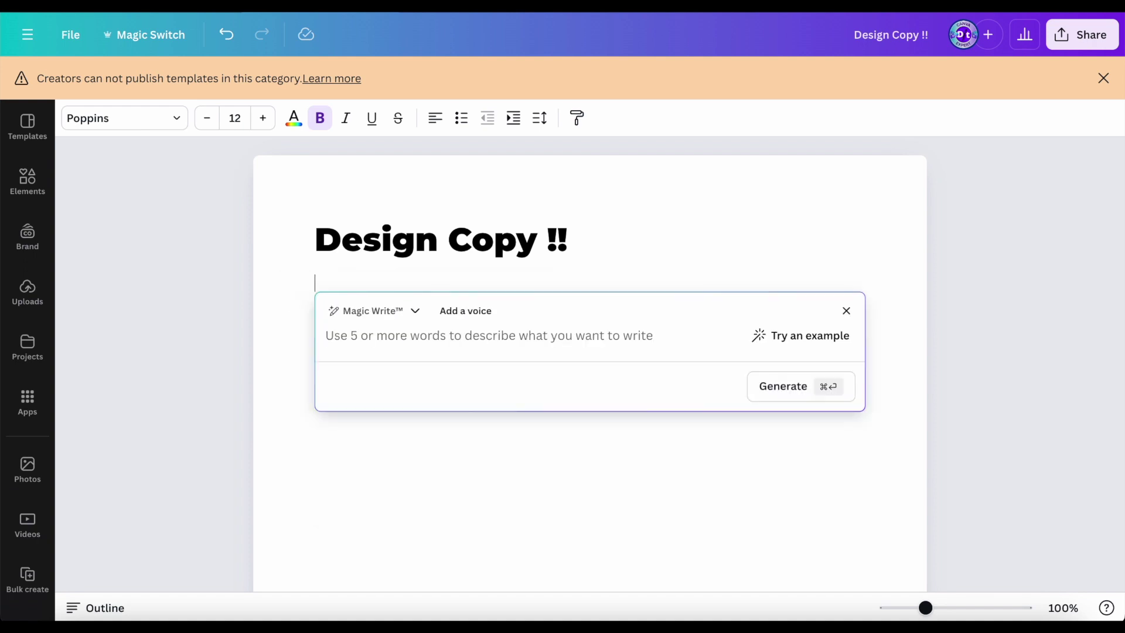
pyautogui.write('Write down the 5 hooks for a design copy in that a bear is hiring for a jungle group')
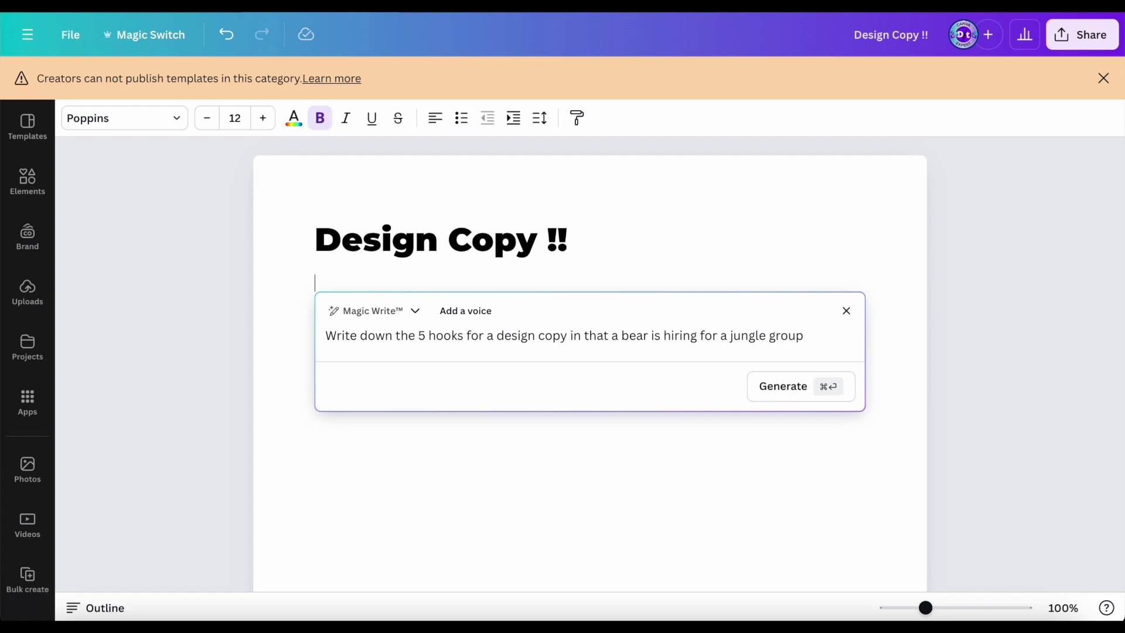
pyautogui.click(800, 391)
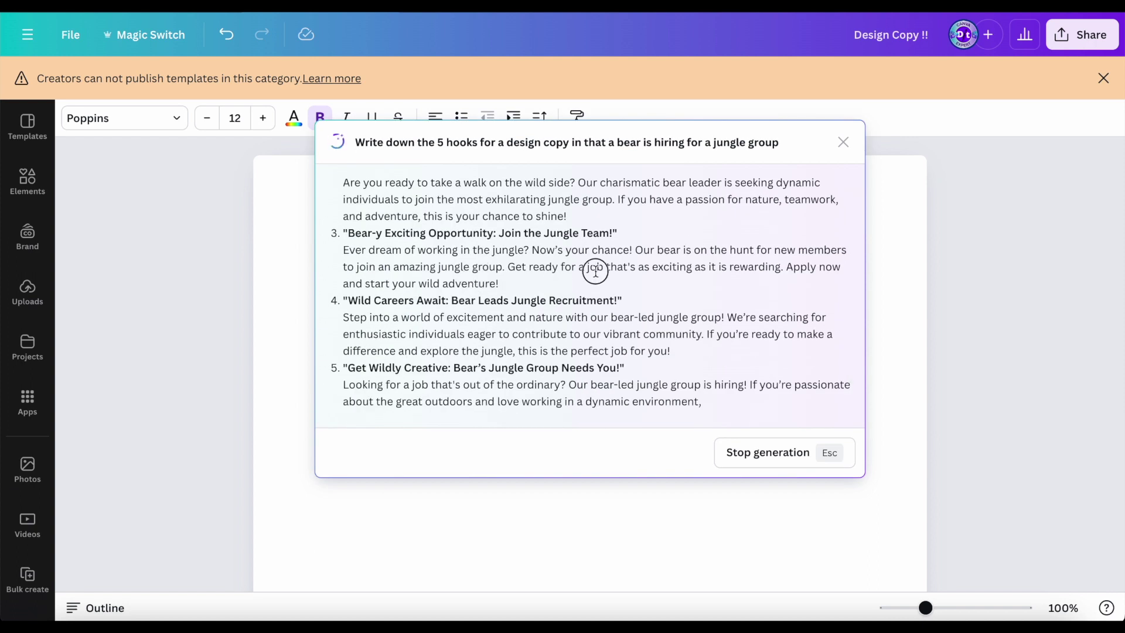
# Read through the generated hooks and insert them into the document below the Design Copy heading
pyautogui.scroll(2, 595, 272)
pyautogui.scroll(3, 595, 271)
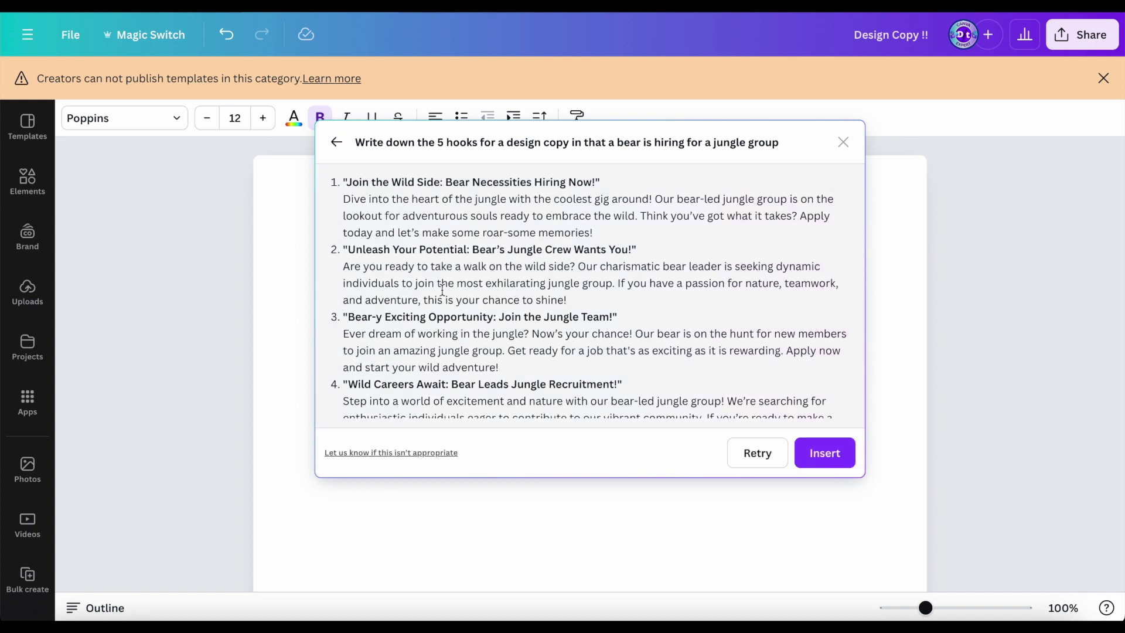
pyautogui.scroll(-3, 409, 371)
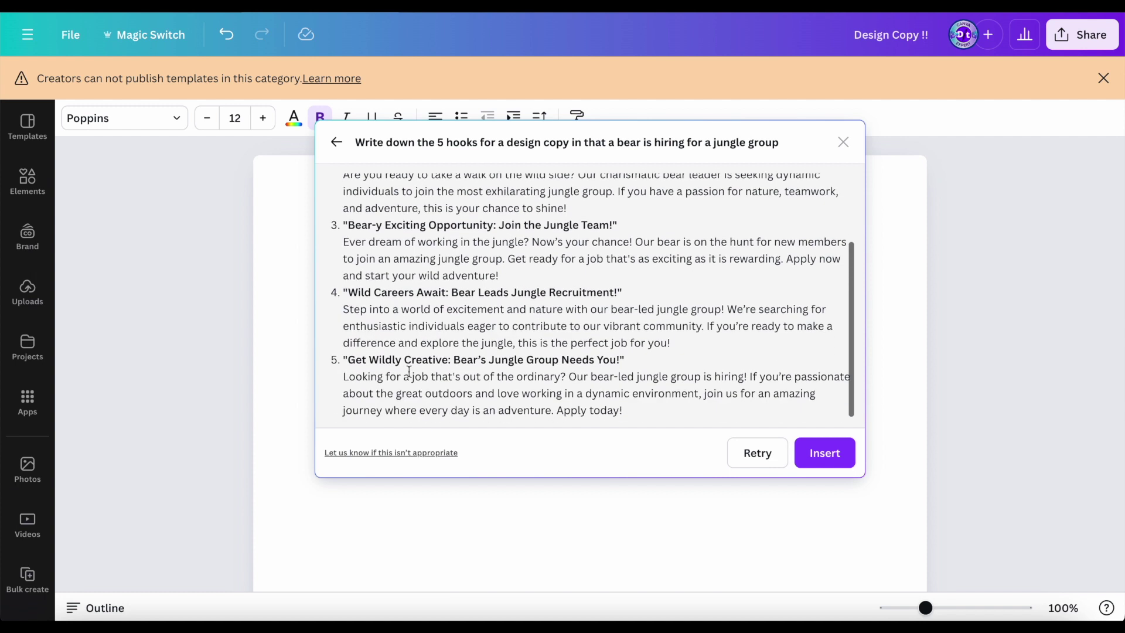
pyautogui.click(824, 453)
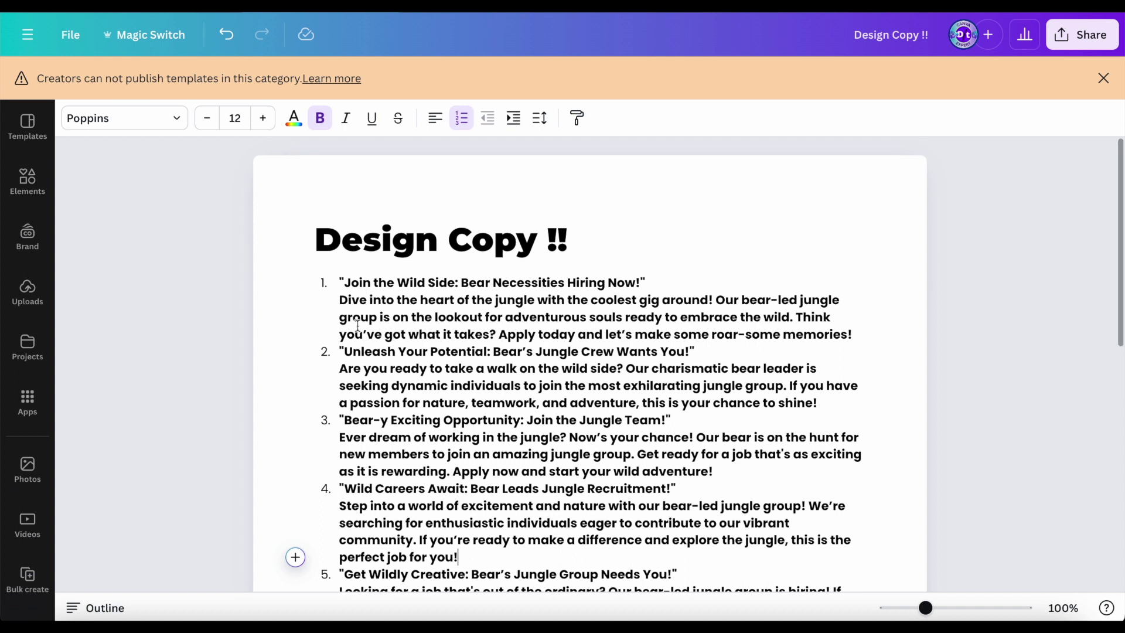
# Remove the bold formatting from the description paragraphs under the first and second hooks, keeping their headlines bold
pyautogui.moveTo(840, 333); pyautogui.dragTo(314, 301)
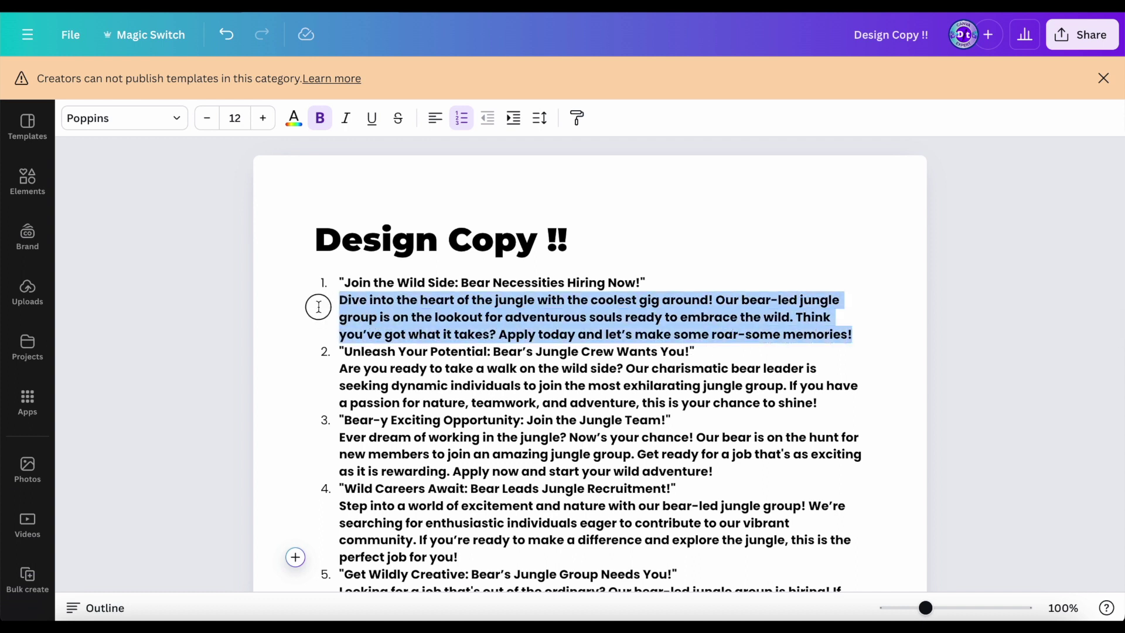
pyautogui.click(320, 118)
pyautogui.click(389, 451)
pyautogui.moveTo(345, 371); pyautogui.dragTo(846, 394)
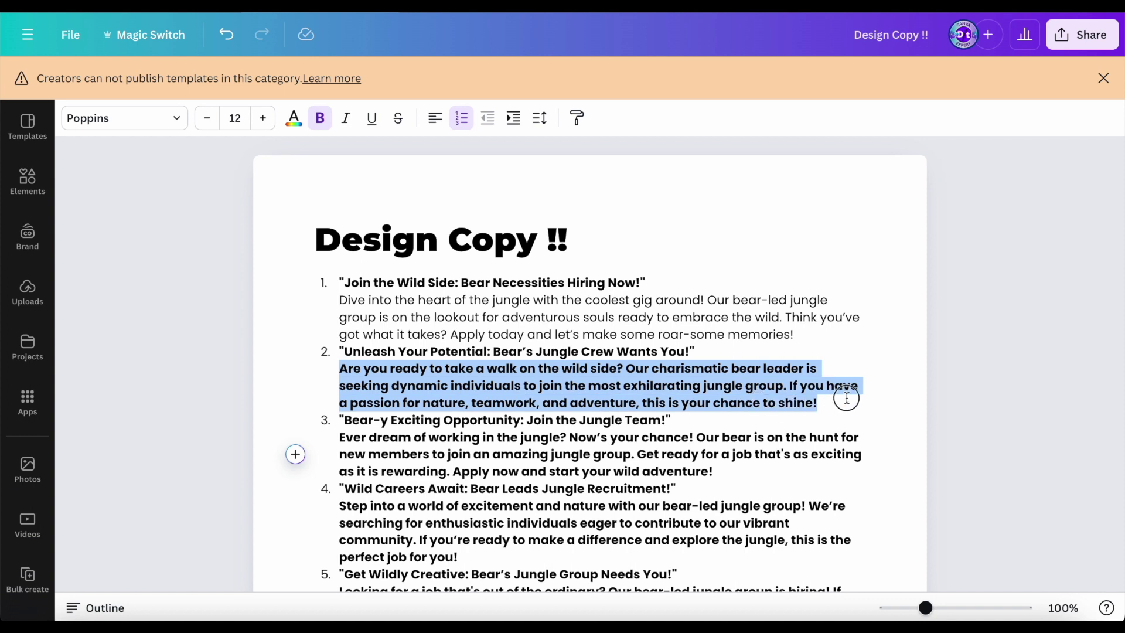
pyautogui.click(330, 125)
pyautogui.click(349, 316)
pyautogui.scroll(-1, 349, 316)
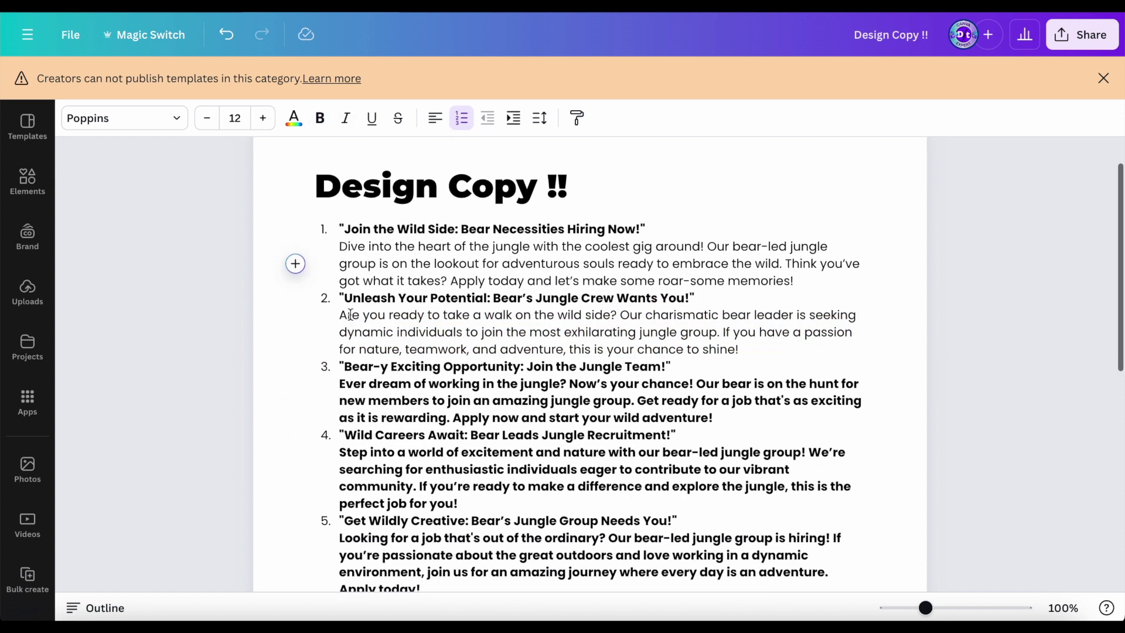
# Remove the bold formatting from the third hook's description, keeping its headline bold, and select the second hook's headline
pyautogui.moveTo(353, 294); pyautogui.dragTo(557, 297)
pyautogui.click(559, 297)
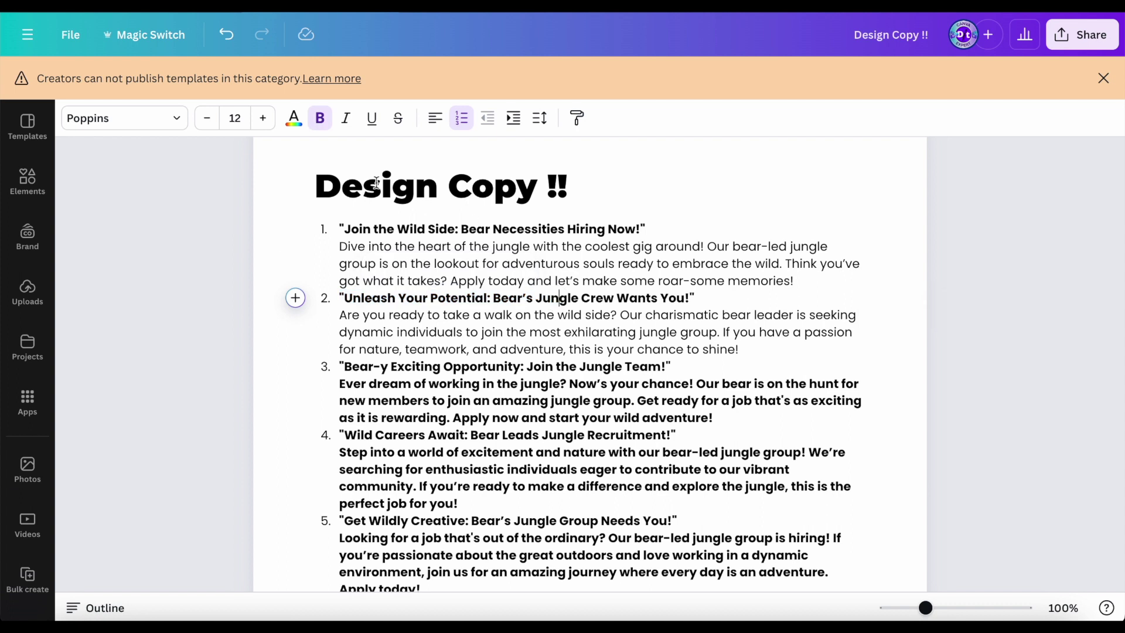
pyautogui.tripleClick(372, 377)
pyautogui.click(320, 119)
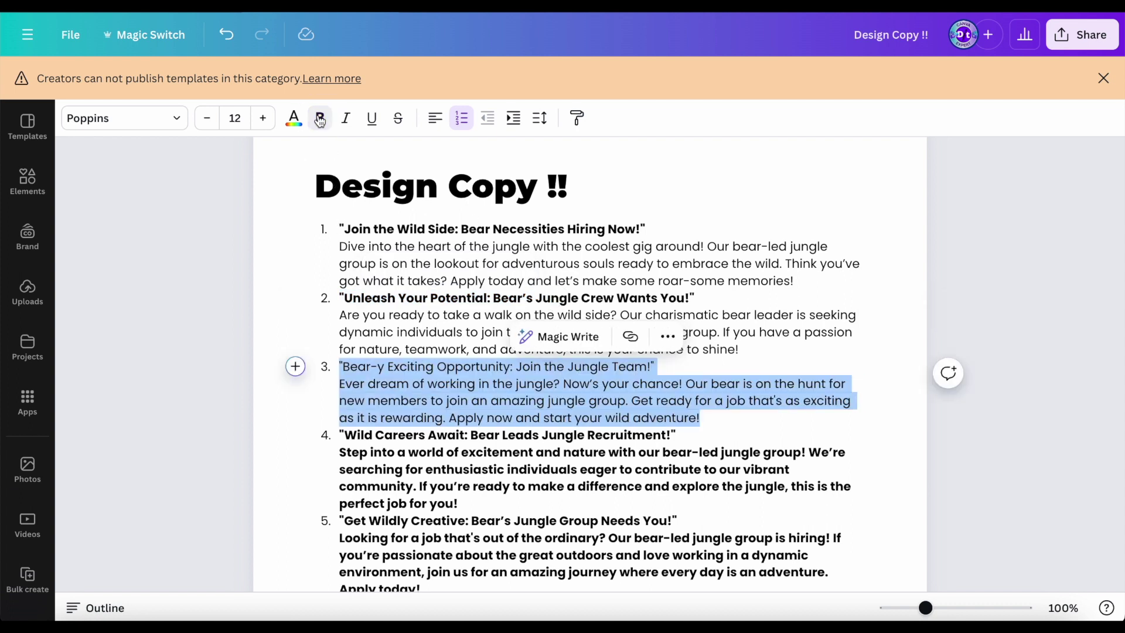
pyautogui.moveTo(347, 369); pyautogui.dragTo(655, 367)
pyautogui.click(302, 313)
pyautogui.scroll(1, 302, 313)
pyautogui.scroll(-3, 351, 310)
pyautogui.scroll(2, 391, 305)
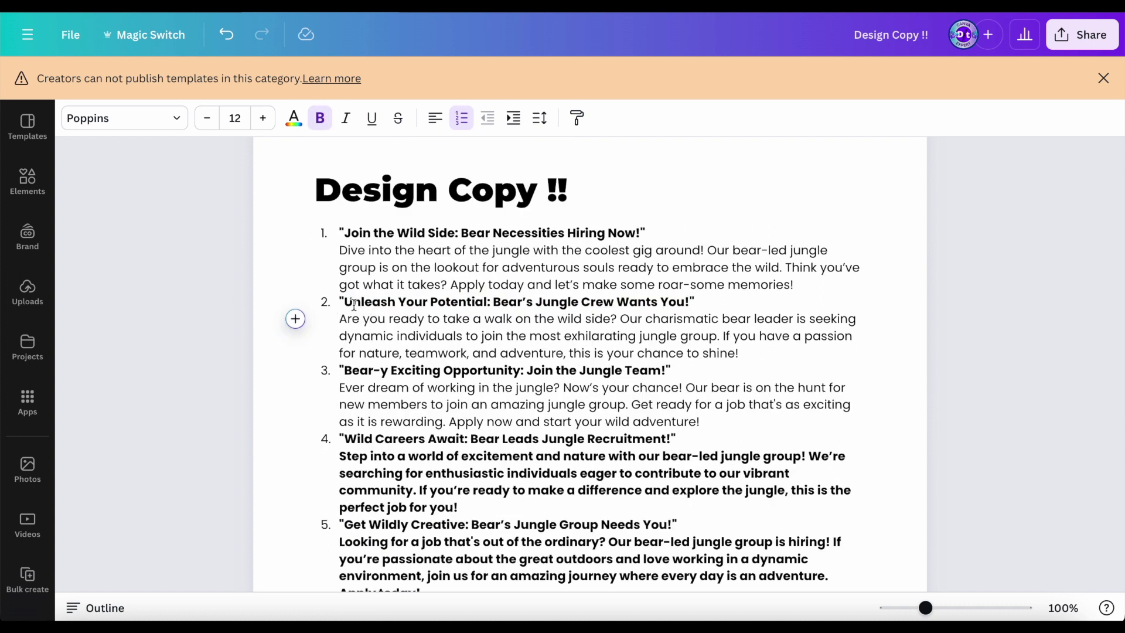
pyautogui.moveTo(704, 301); pyautogui.dragTo(312, 304)
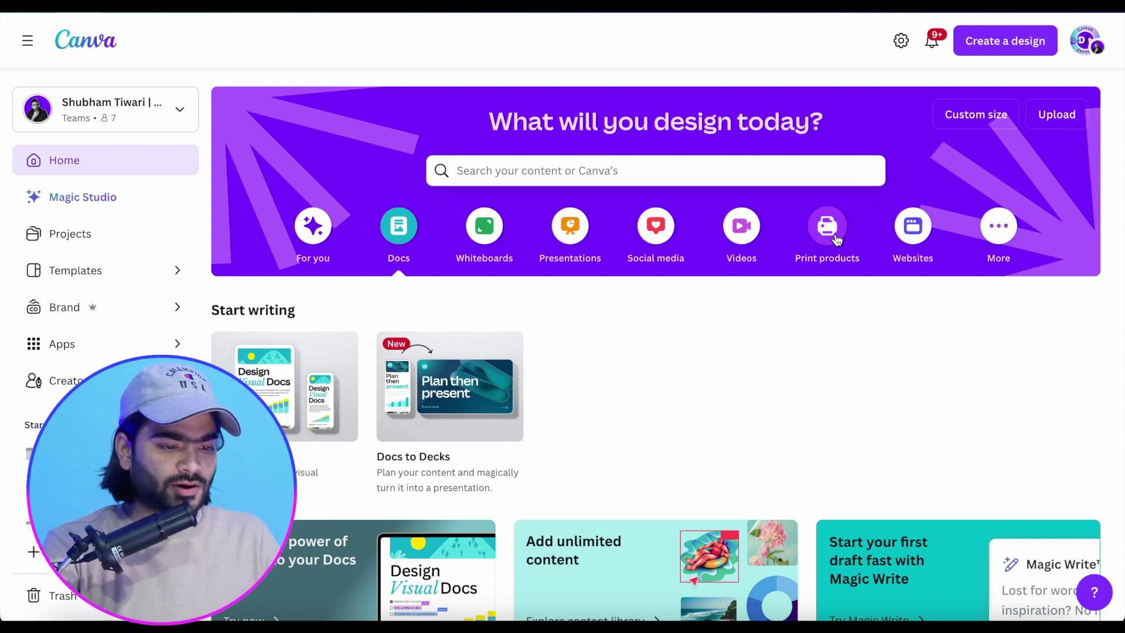
# Create a new blank portrait poster design from the Canva home page's print products
pyautogui.click(836, 239)
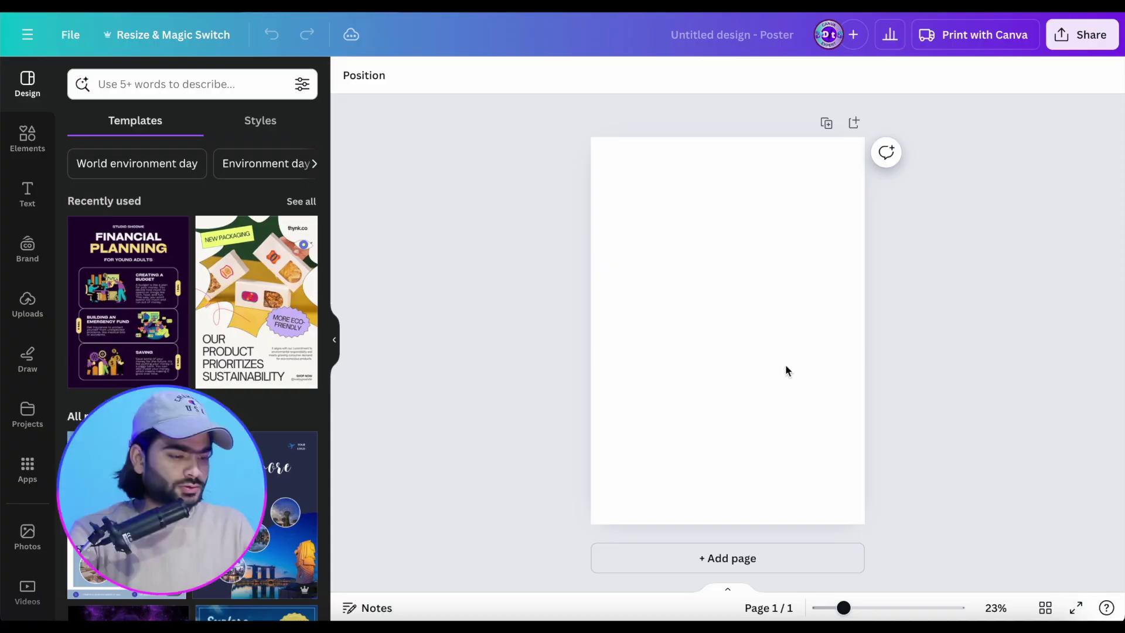
pyautogui.click(657, 330)
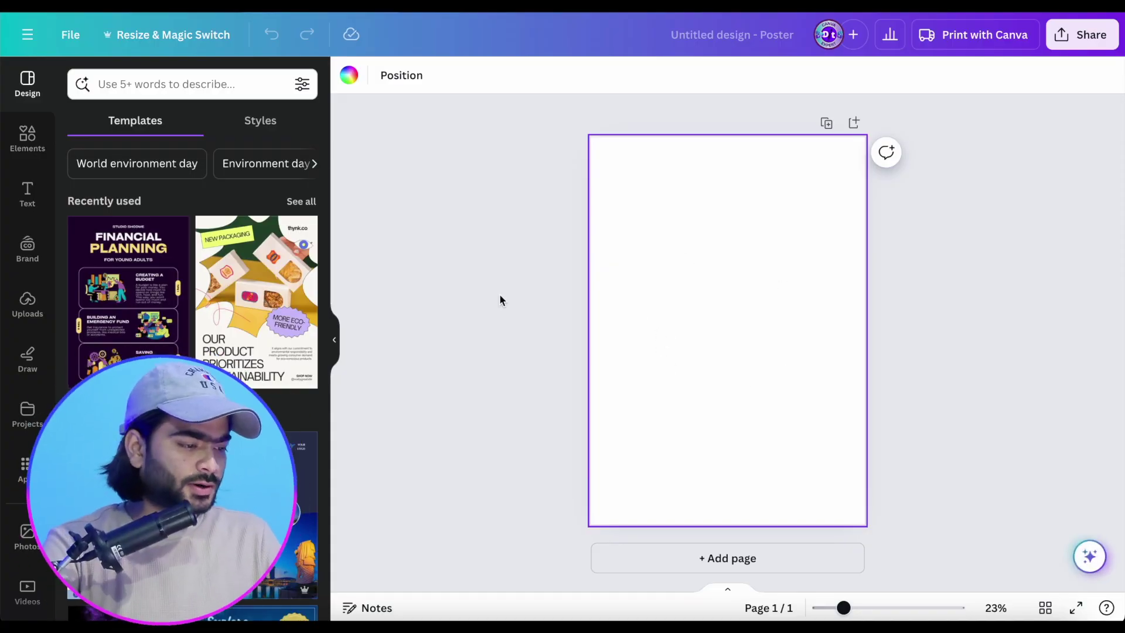
pyautogui.click(523, 270)
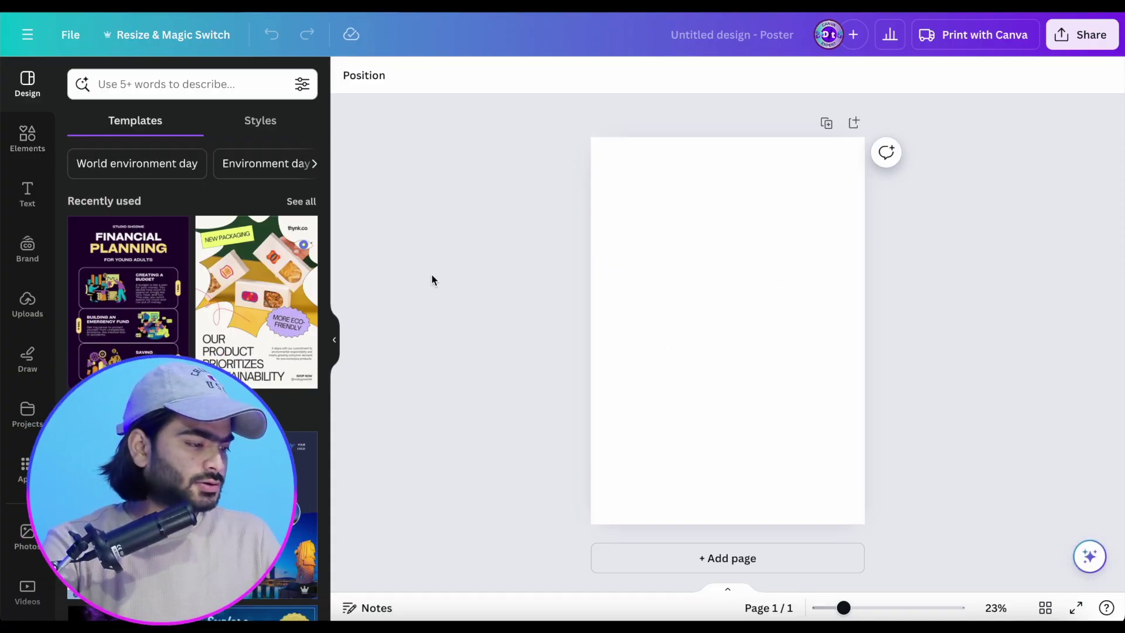
# Upload the downloaded bear JPEG from the Downloads folder, place it on the poster page and collapse the uploads list
pyautogui.click(26, 315)
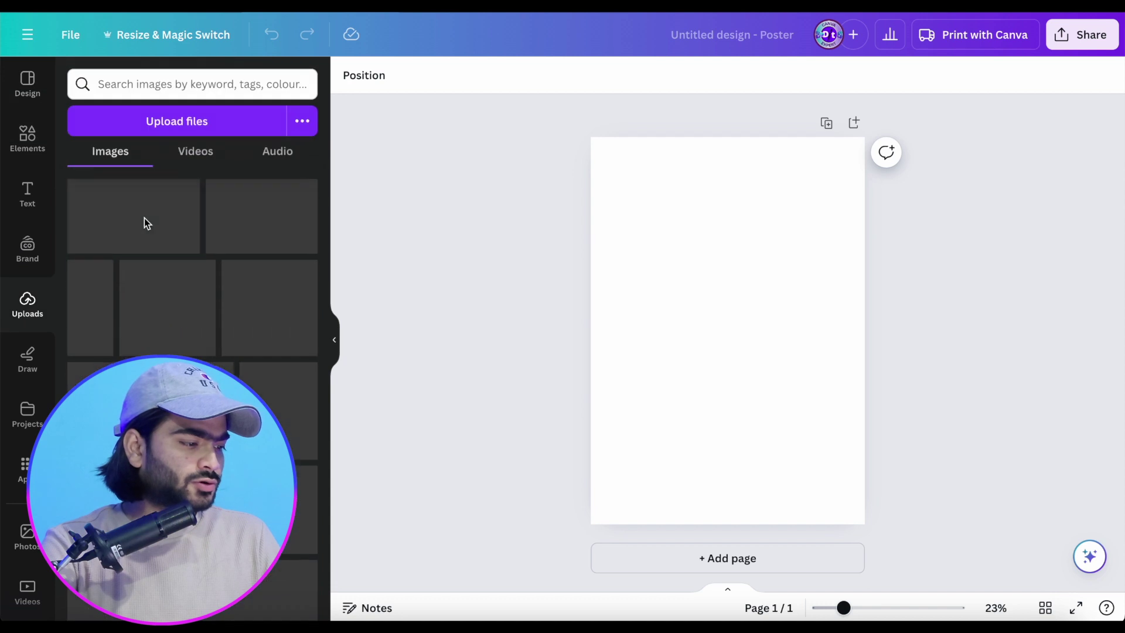
pyautogui.click(204, 128)
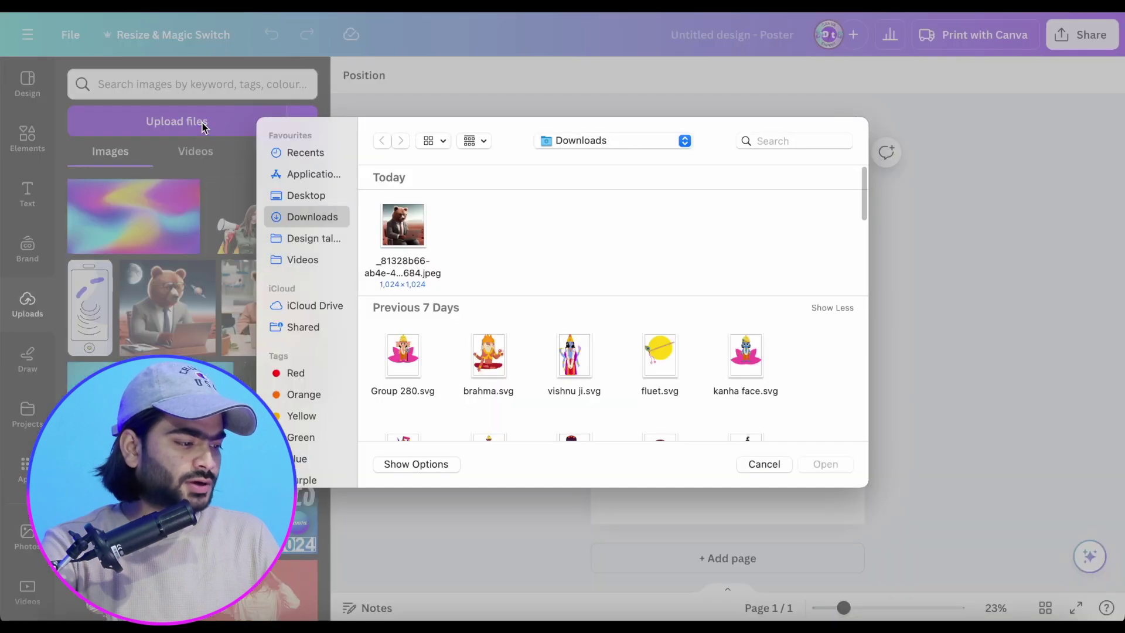
pyautogui.click(402, 233)
pyautogui.click(844, 467)
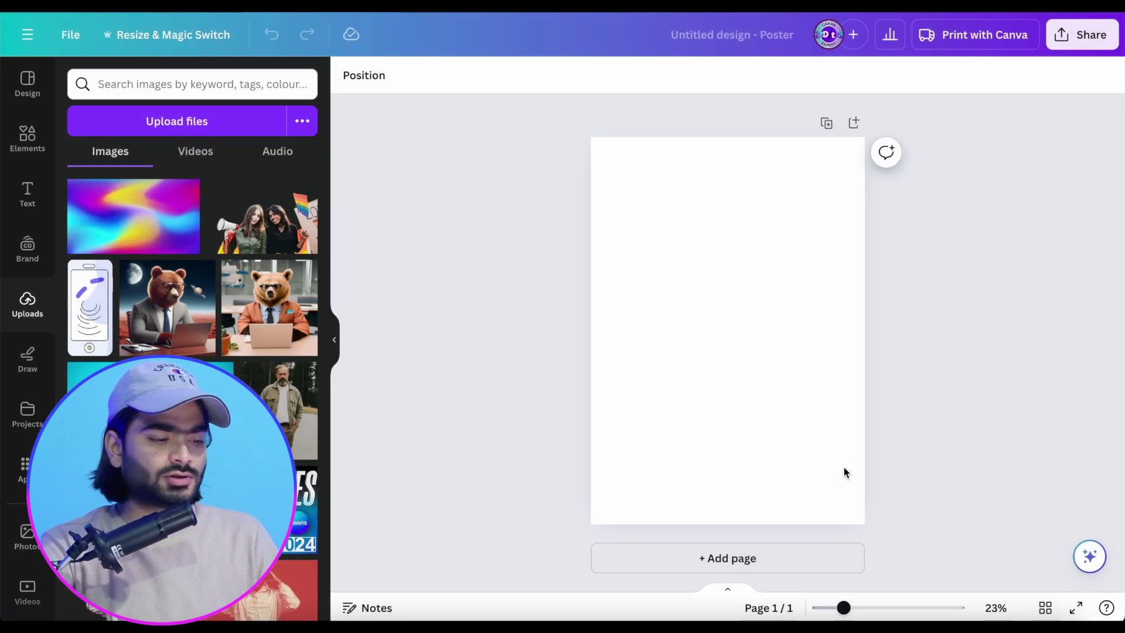
pyautogui.click(109, 230)
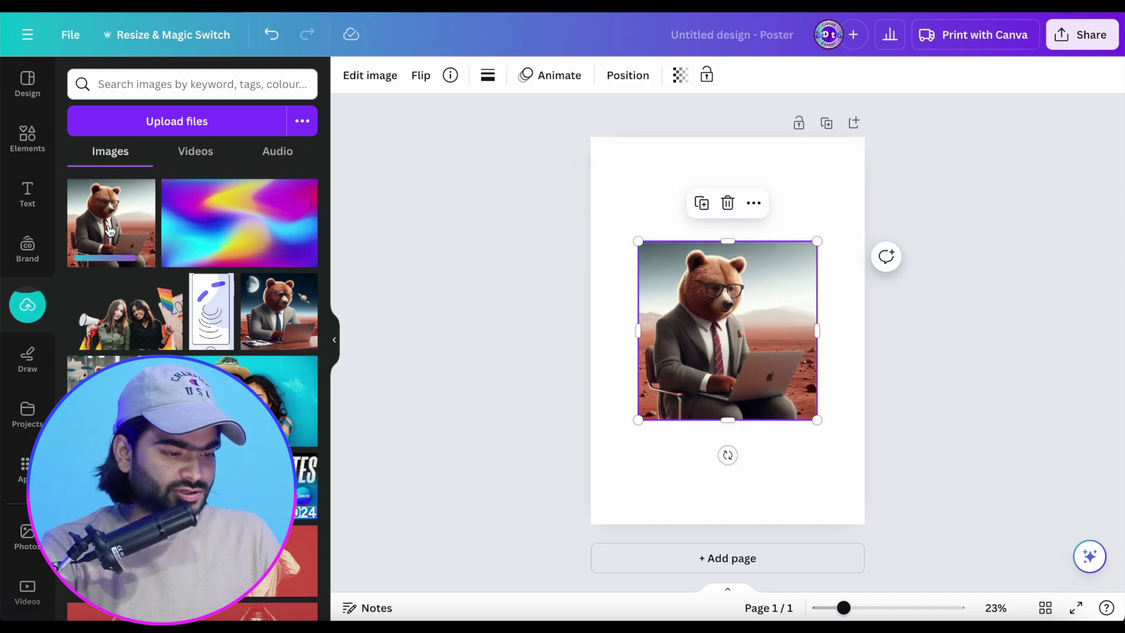
pyautogui.click(334, 341)
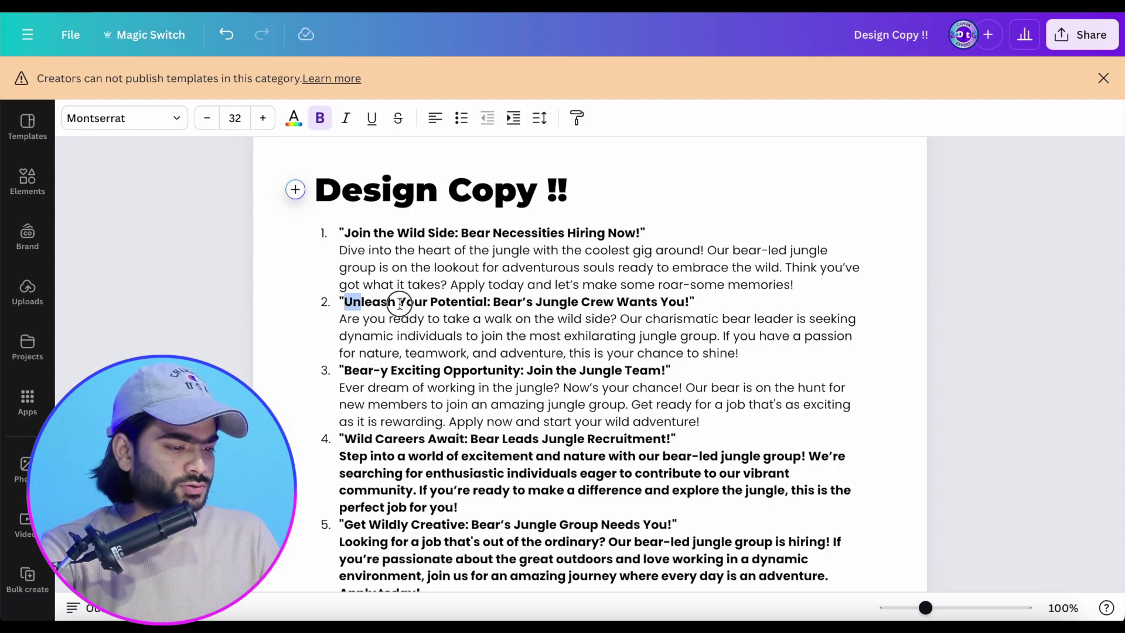
pyautogui.moveTo(400, 302); pyautogui.dragTo(689, 302)
pyautogui.click(690, 302)
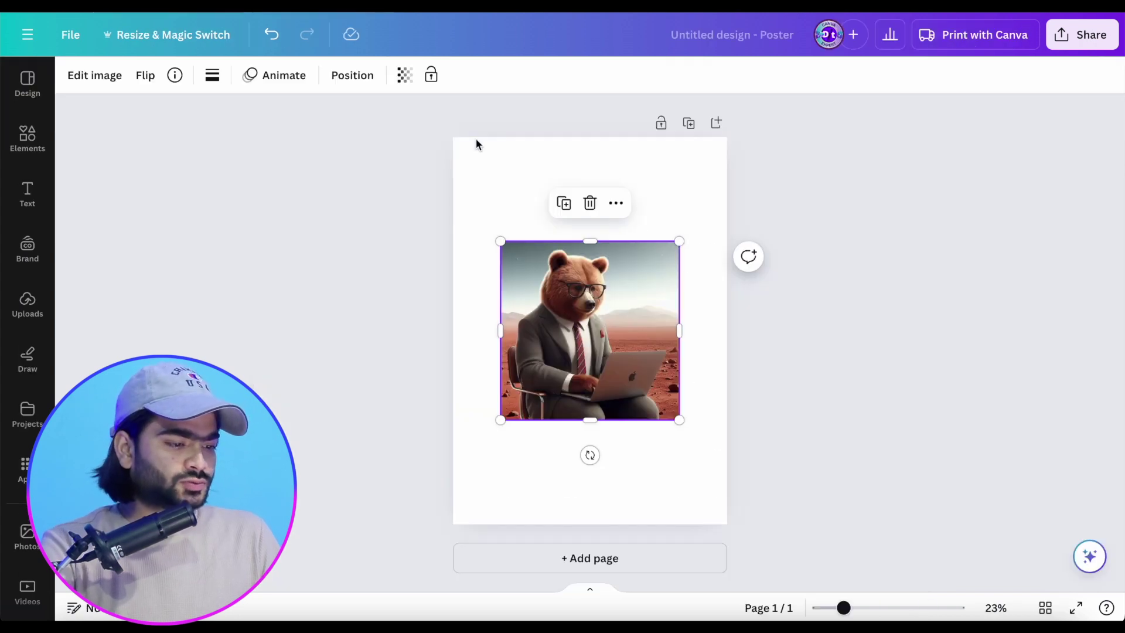
# Remove the bear image from the poster page
pyautogui.click(478, 144)
pyautogui.moveTo(529, 281); pyautogui.dragTo(530, 399)
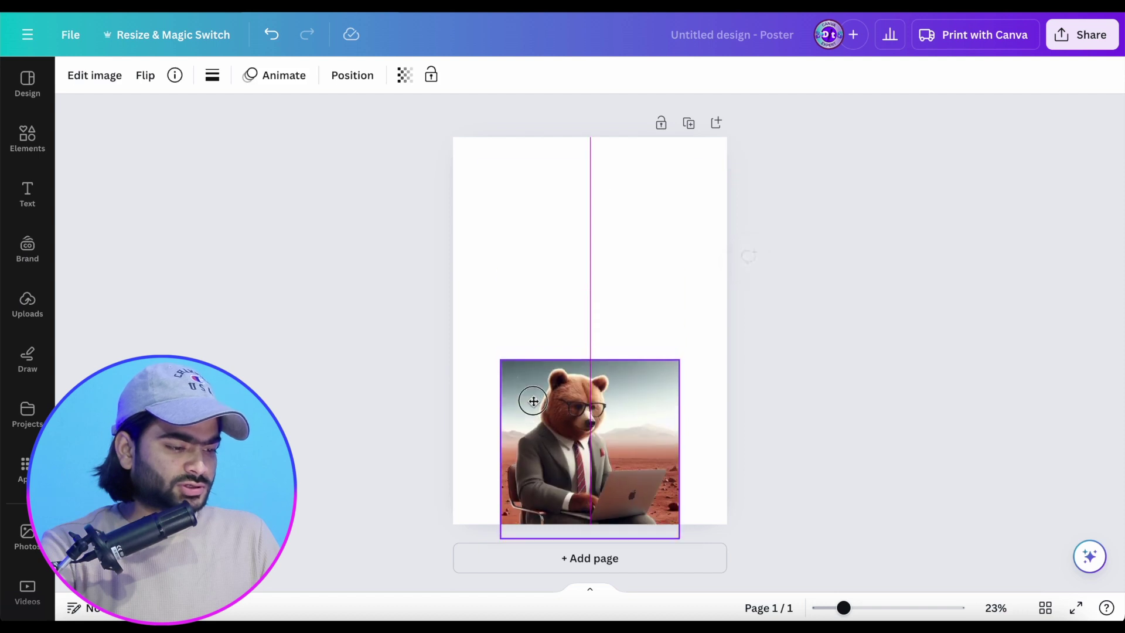
pyautogui.click(509, 183)
pyautogui.click(74, 75)
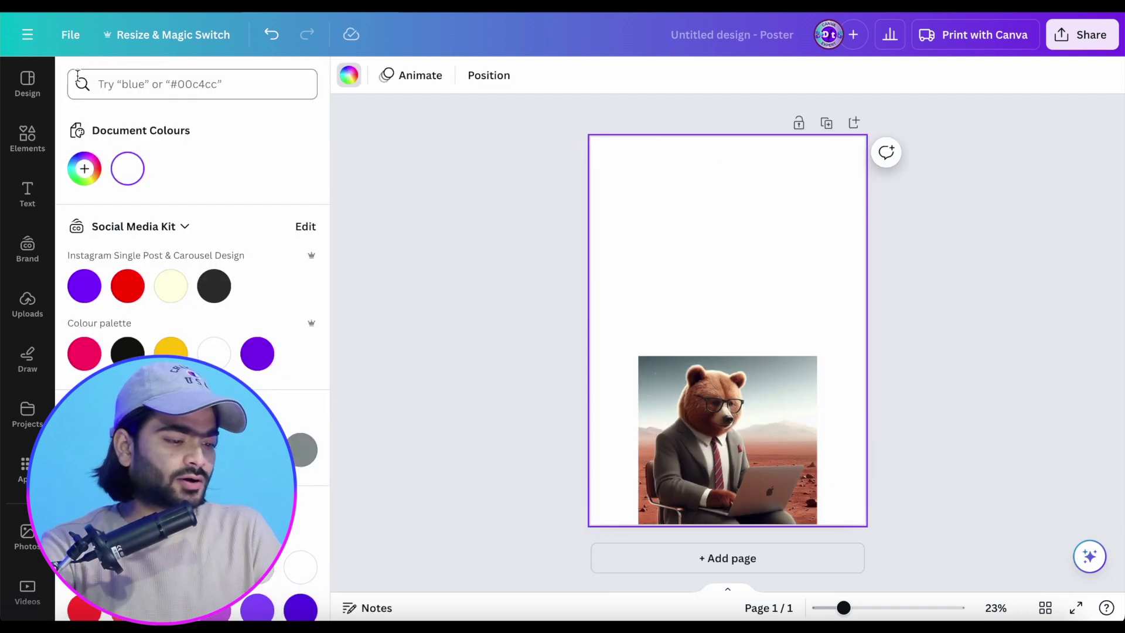
pyautogui.click(673, 426)
pyautogui.press('Delete')
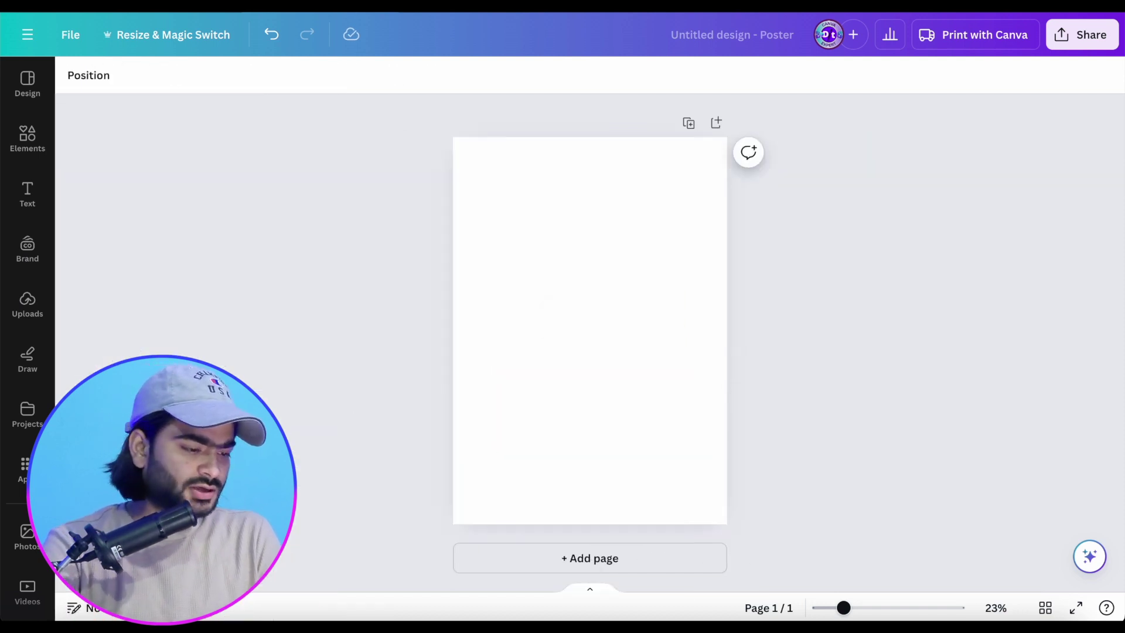
# Fill the page background with the pinkish-red swatch from the Social Media Kit colour palette
pyautogui.click(560, 279)
pyautogui.click(74, 75)
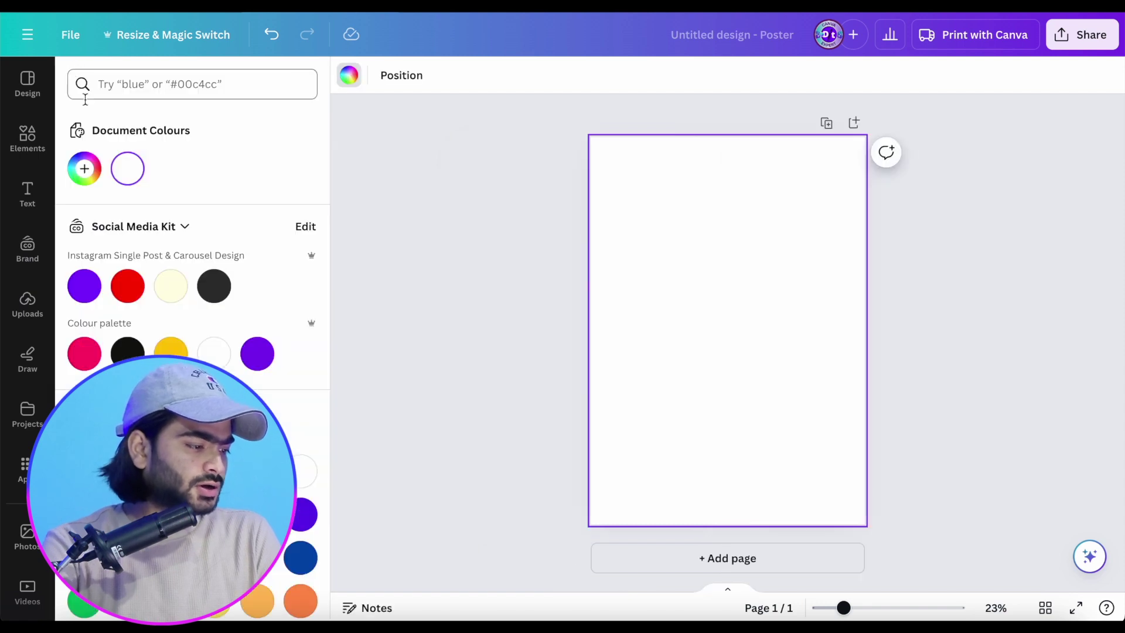
pyautogui.click(85, 354)
pyautogui.click(469, 308)
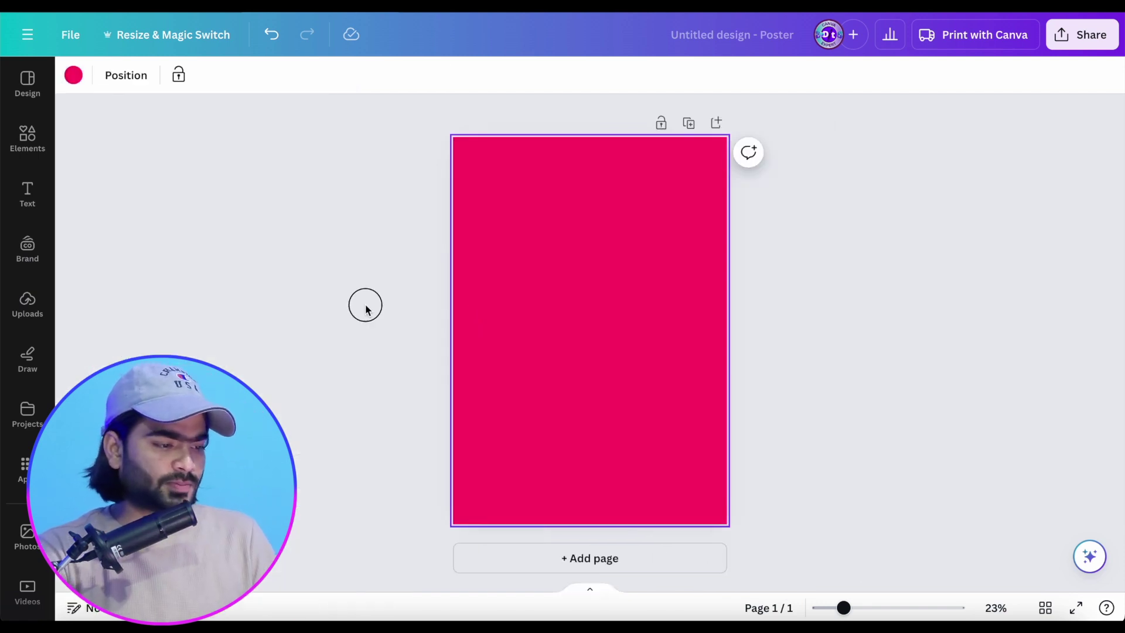
# Add a Heading-style text box to the poster page
pyautogui.click(620, 271)
pyautogui.click(25, 151)
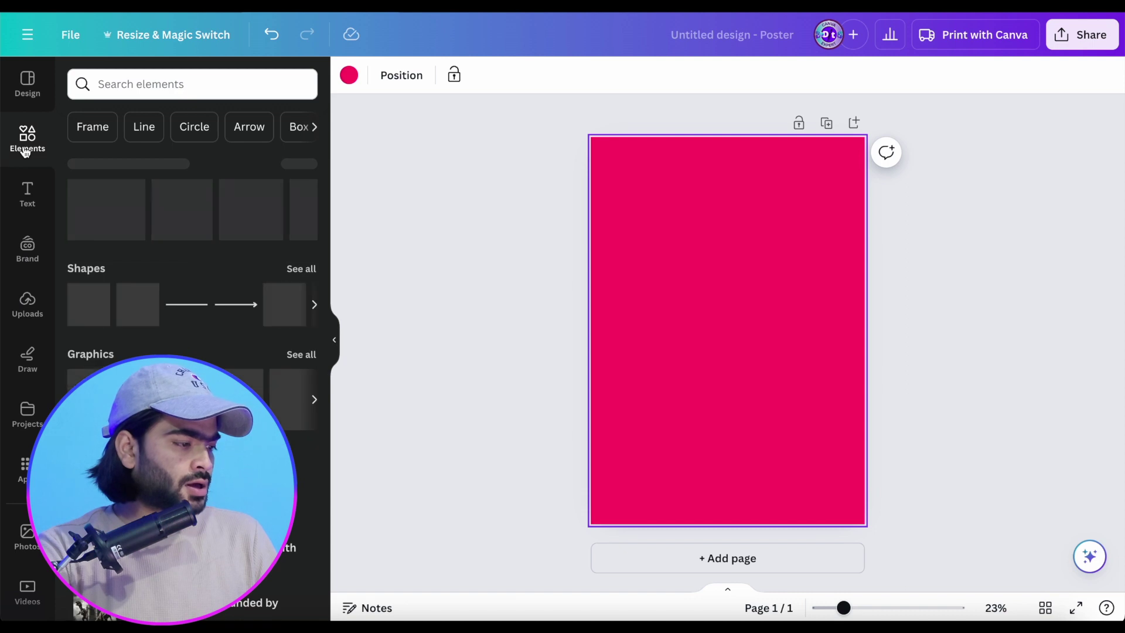
pyautogui.click(460, 253)
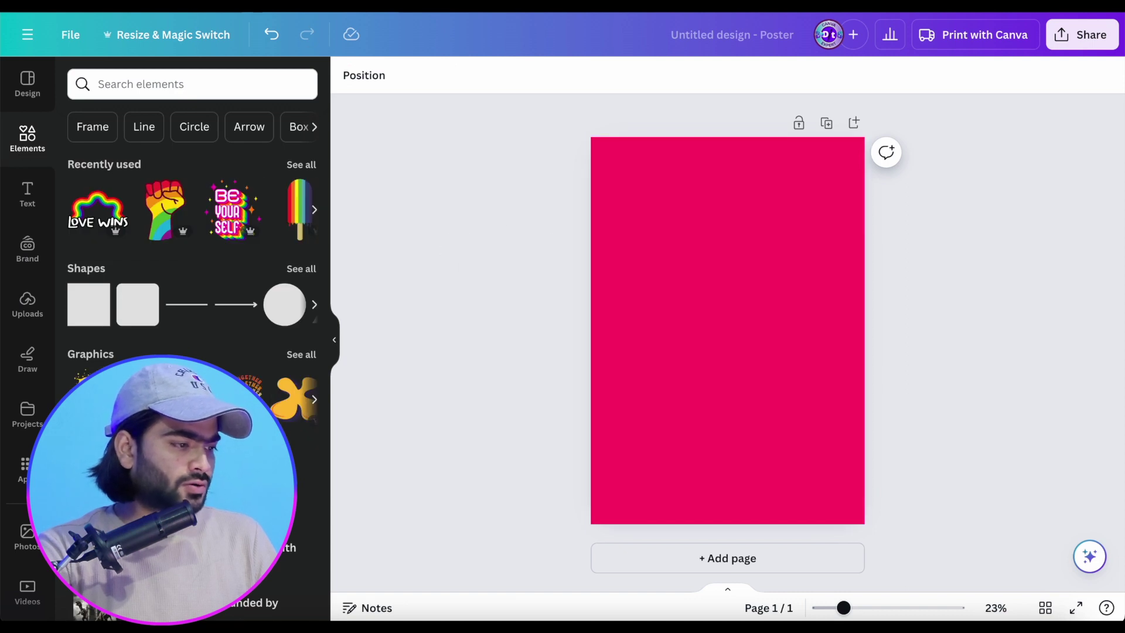
pyautogui.click(27, 191)
pyautogui.click(202, 216)
pyautogui.click(540, 300)
pyautogui.click(721, 333)
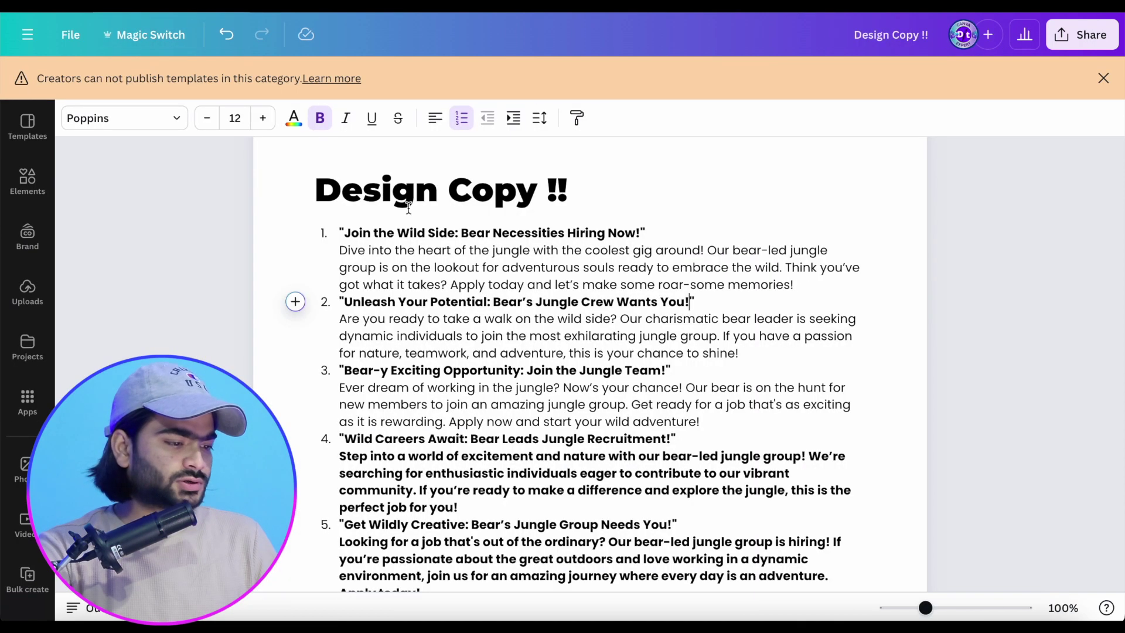
# Copy "Unleash Your Potential" from the second hook in Design Copy !! and replace the poster heading's text with it, without list numbering
pyautogui.moveTo(345, 302); pyautogui.dragTo(487, 305)
pyautogui.hotkey('ctrl', 'c')
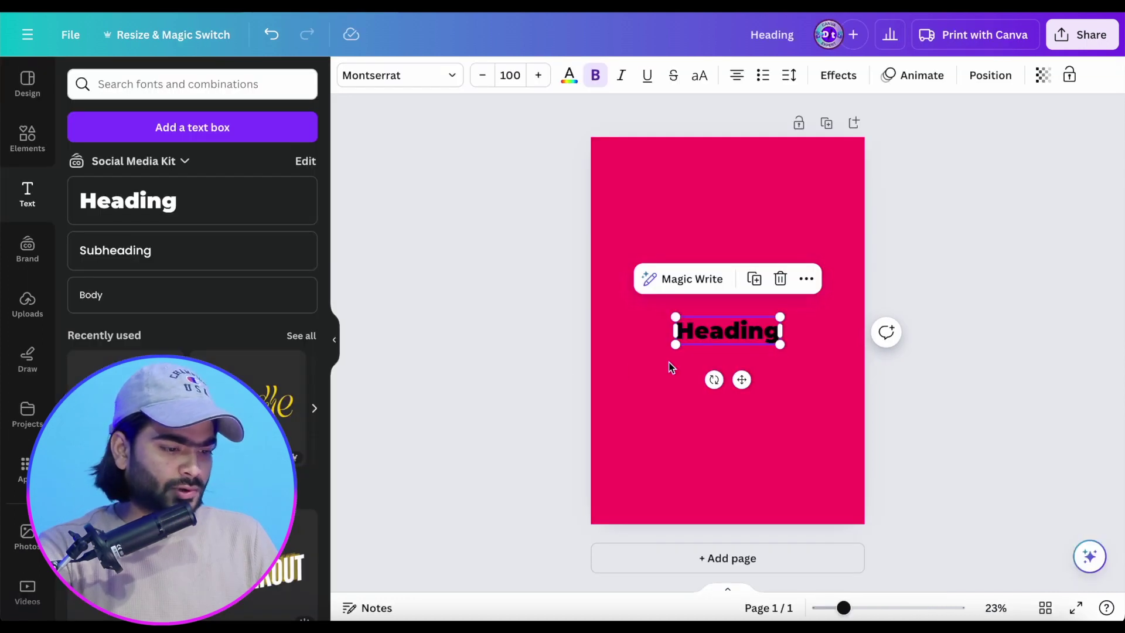
pyautogui.doubleClick(719, 327)
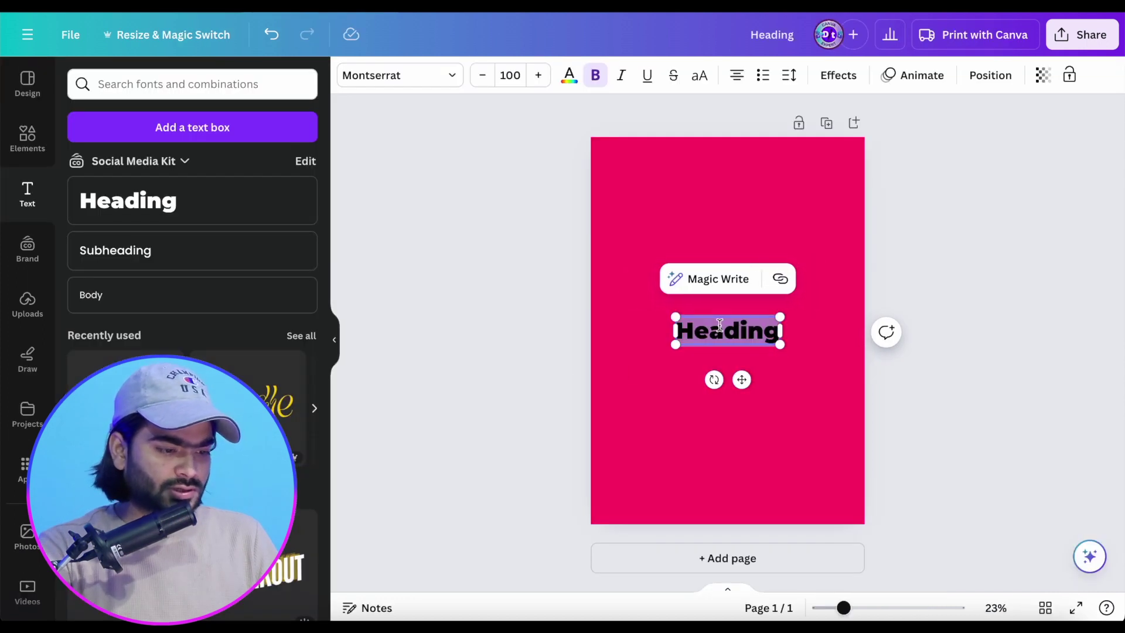
pyautogui.hotkey('ctrl', 'v')
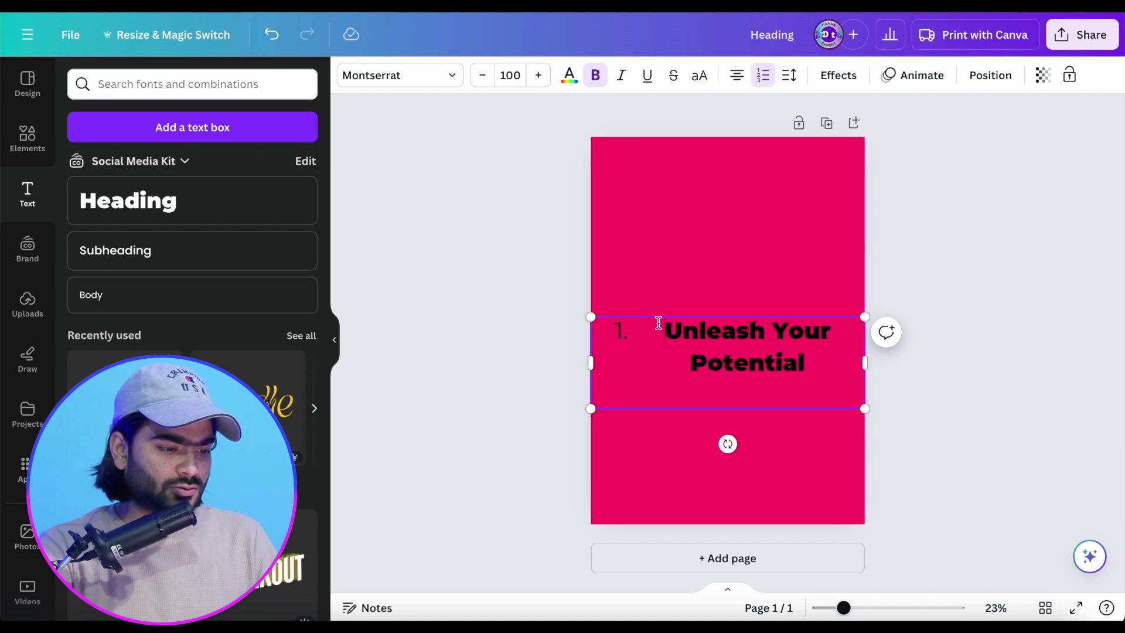
pyautogui.press('BackSpace')
# Move the heading to the upper part of the page and narrow its text box slightly
pyautogui.click(876, 375)
pyautogui.moveTo(798, 355); pyautogui.dragTo(798, 206)
pyautogui.moveTo(867, 211); pyautogui.dragTo(849, 211)
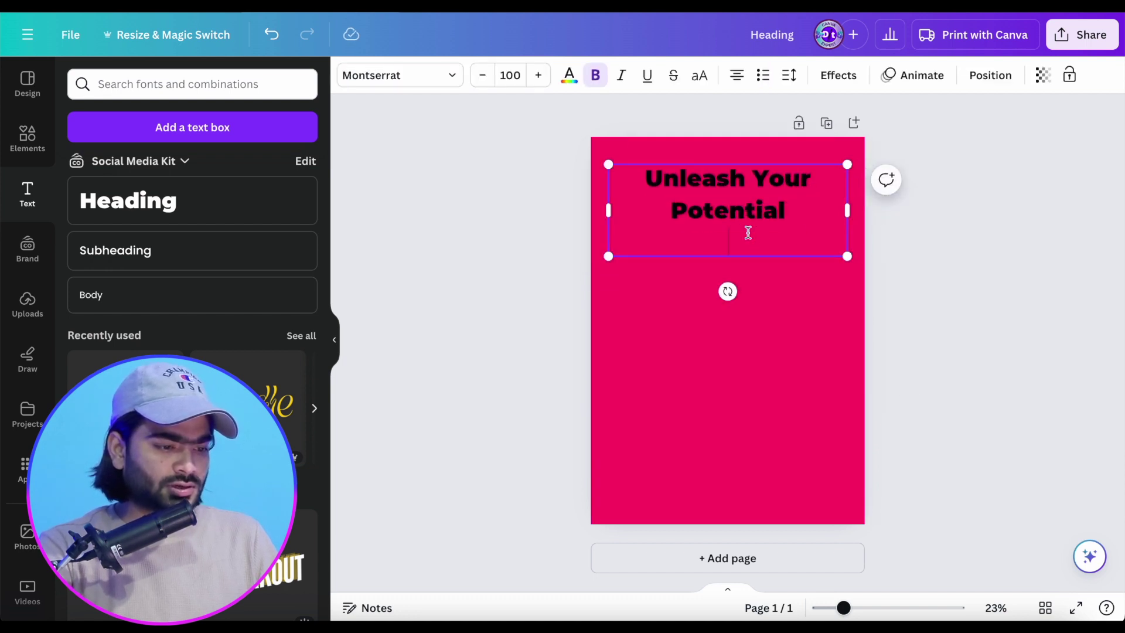
pyautogui.click(886, 231)
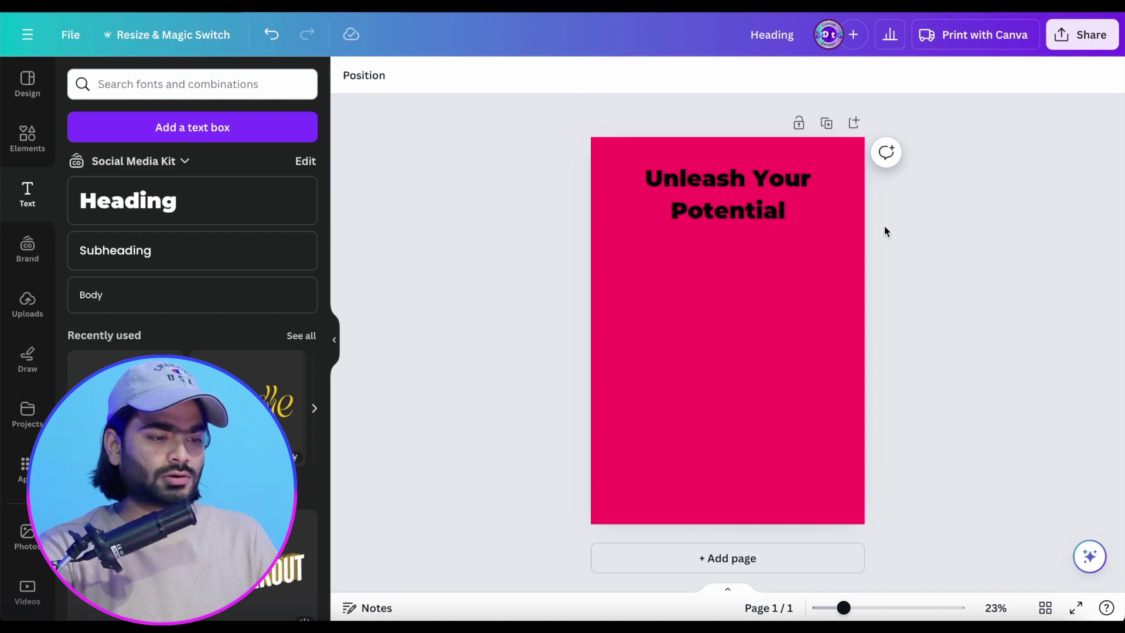
# Change the heading's font to Morganite ExtraBold Italic from the recently used fonts
pyautogui.click(745, 180)
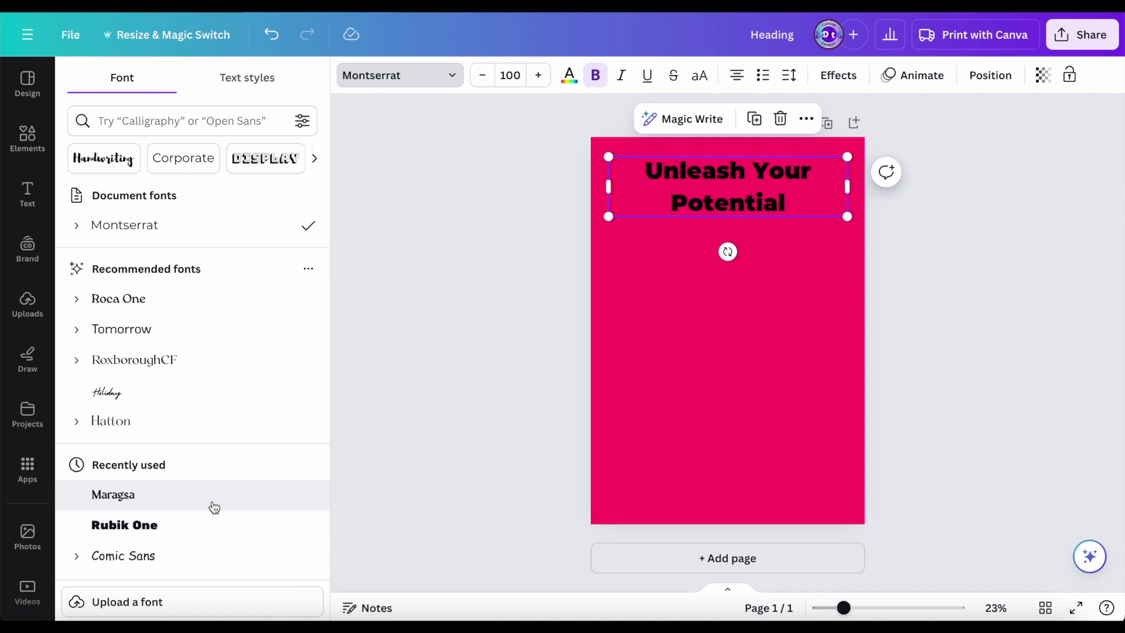
pyautogui.scroll(-5, 213, 507)
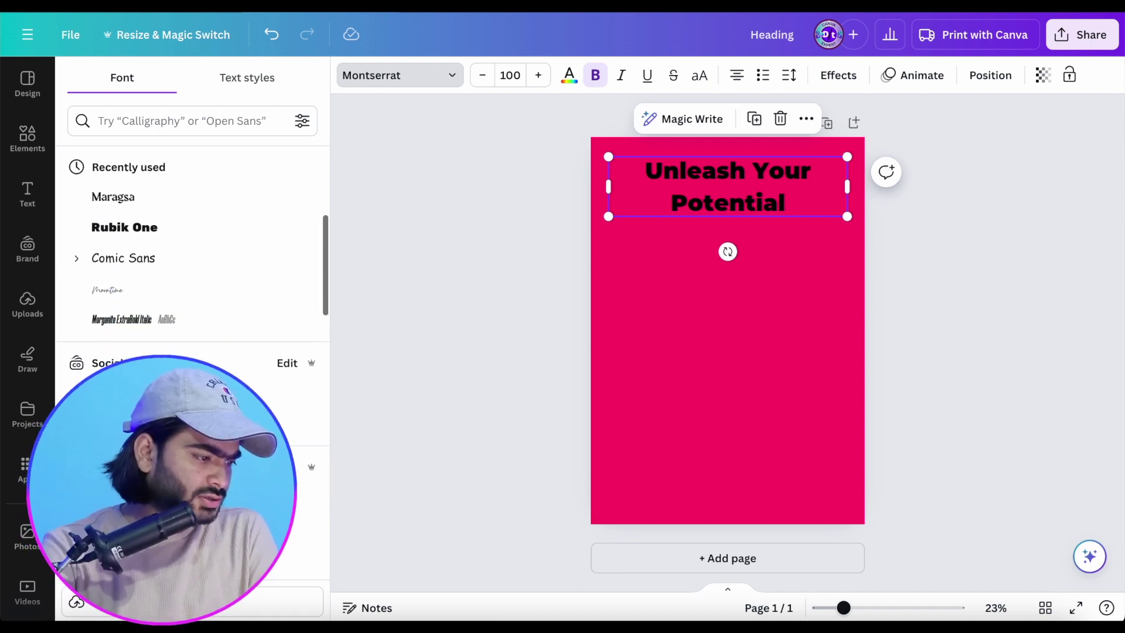
pyautogui.scroll(-4, 192, 256)
pyautogui.scroll(3, 191, 256)
pyautogui.click(192, 251)
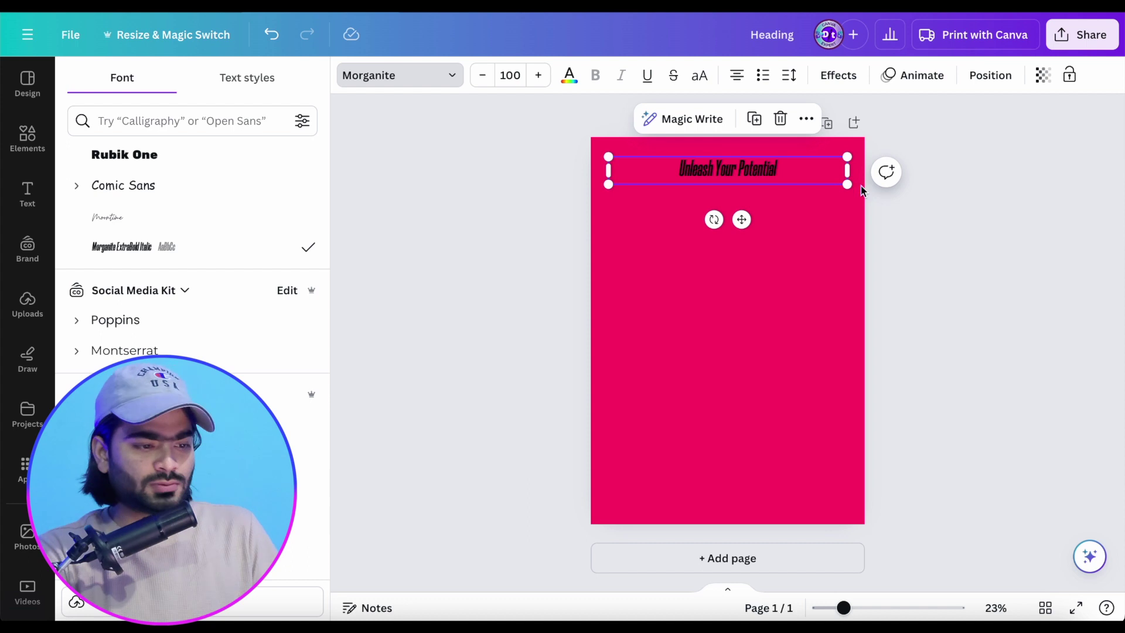
# Enlarge the heading to size 225 on a single line and position it centred near the page top
pyautogui.moveTo(849, 170); pyautogui.dragTo(783, 178)
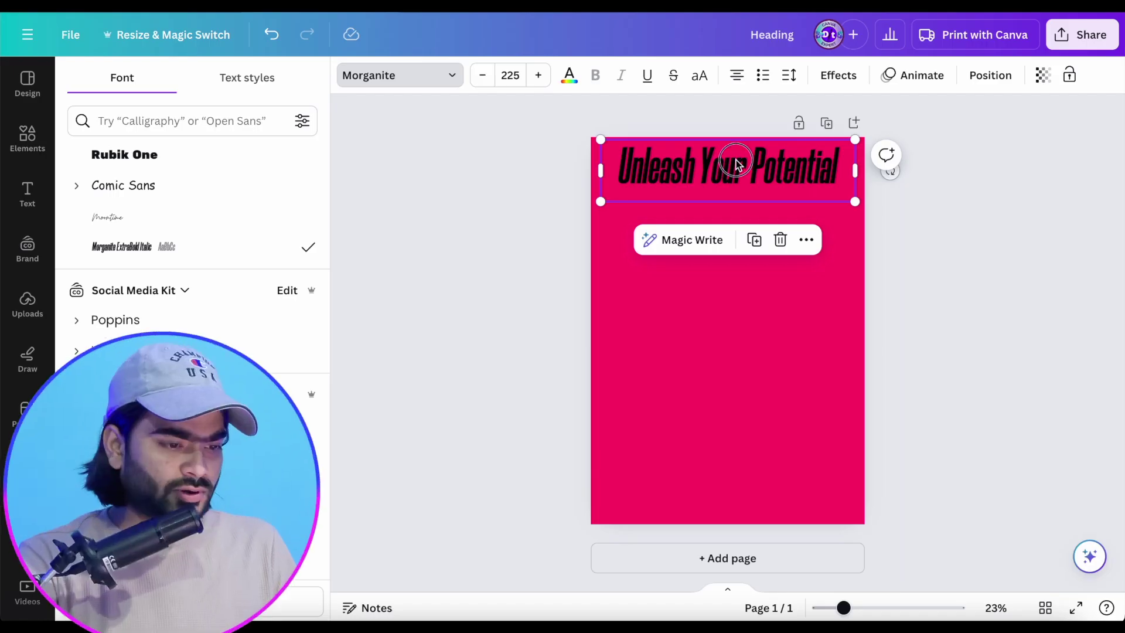
pyautogui.moveTo(735, 160); pyautogui.dragTo(735, 183)
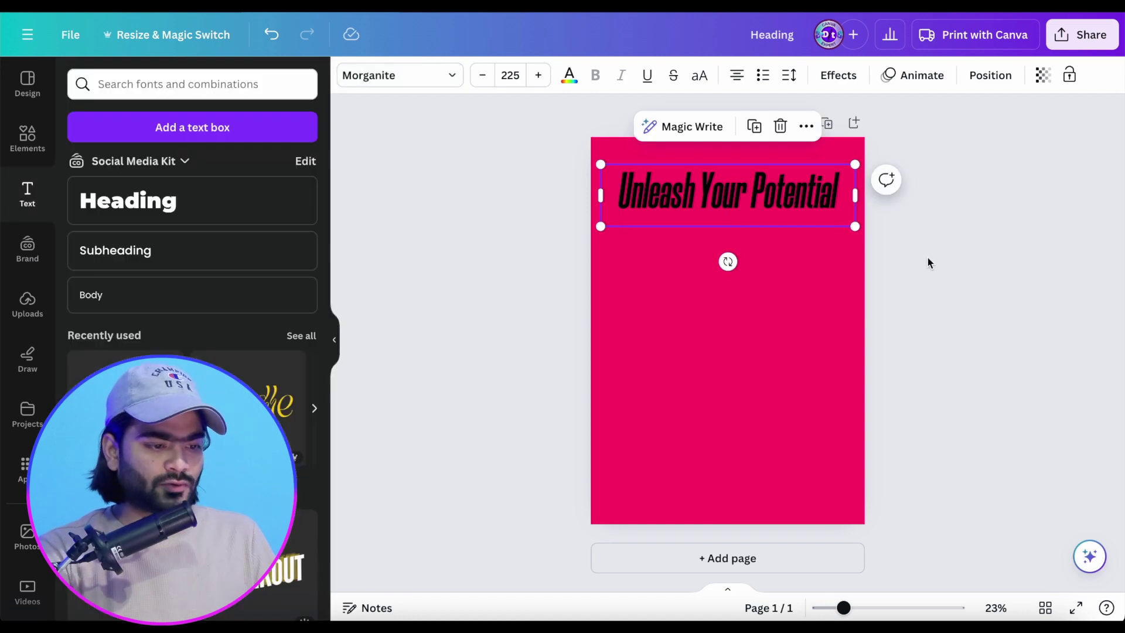
pyautogui.click(803, 221)
pyautogui.click(732, 199)
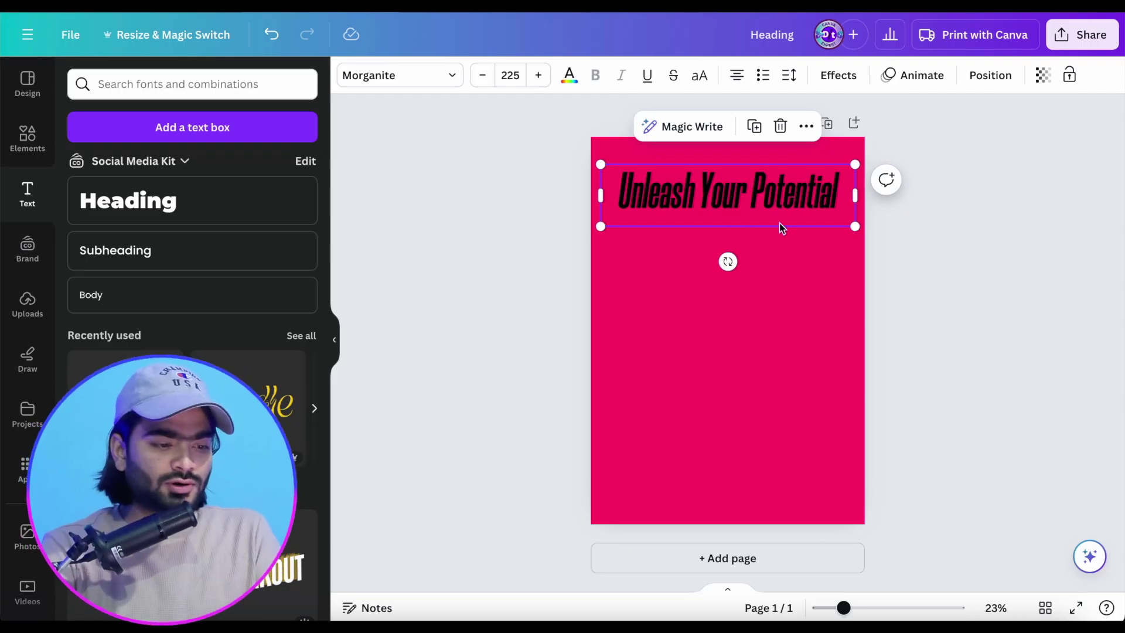
pyautogui.moveTo(735, 196); pyautogui.dragTo(736, 194)
pyautogui.click(640, 261)
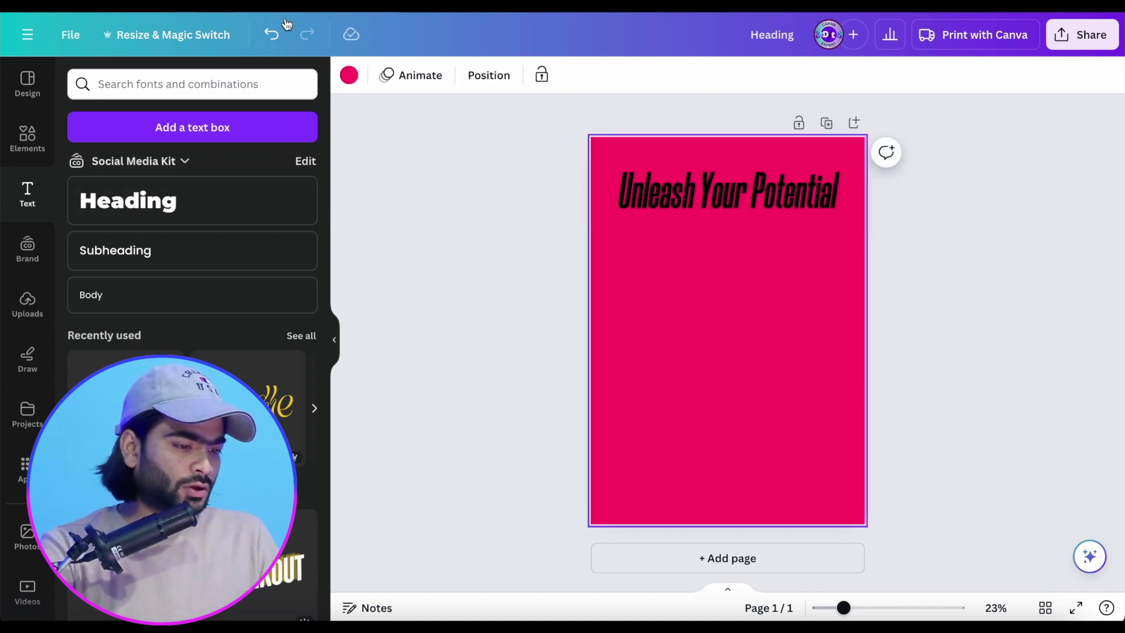
# Duplicate the heading below the original and replace its text with "Bear's Jungle Crew Wants You!" copied from the second hook, without list numbering
pyautogui.click(664, 173)
pyautogui.click(754, 127)
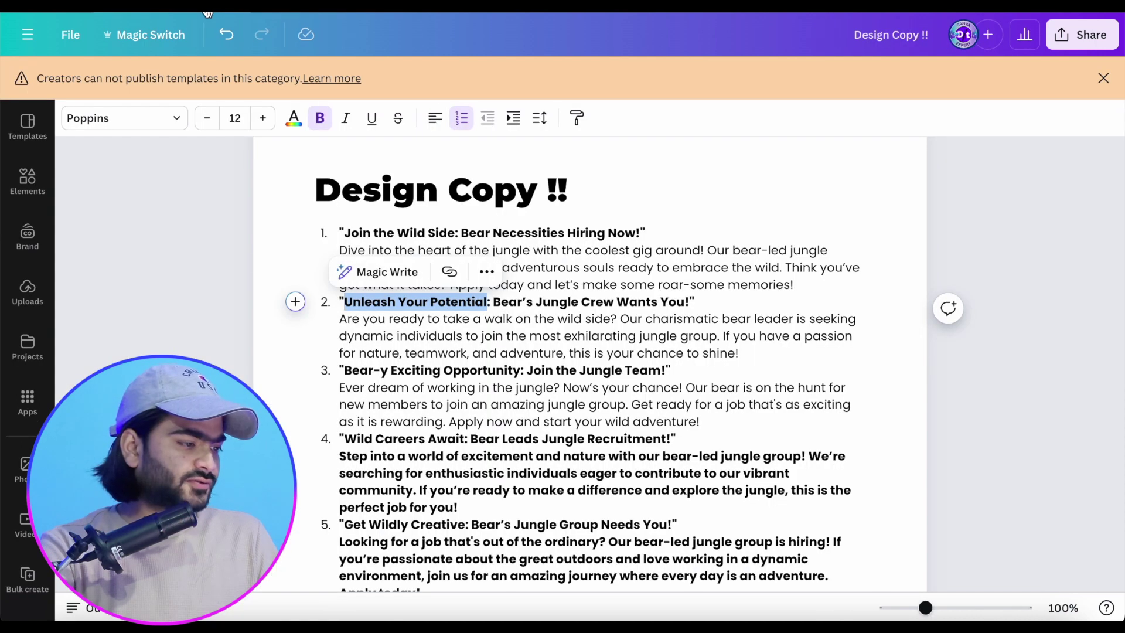
pyautogui.click(544, 370)
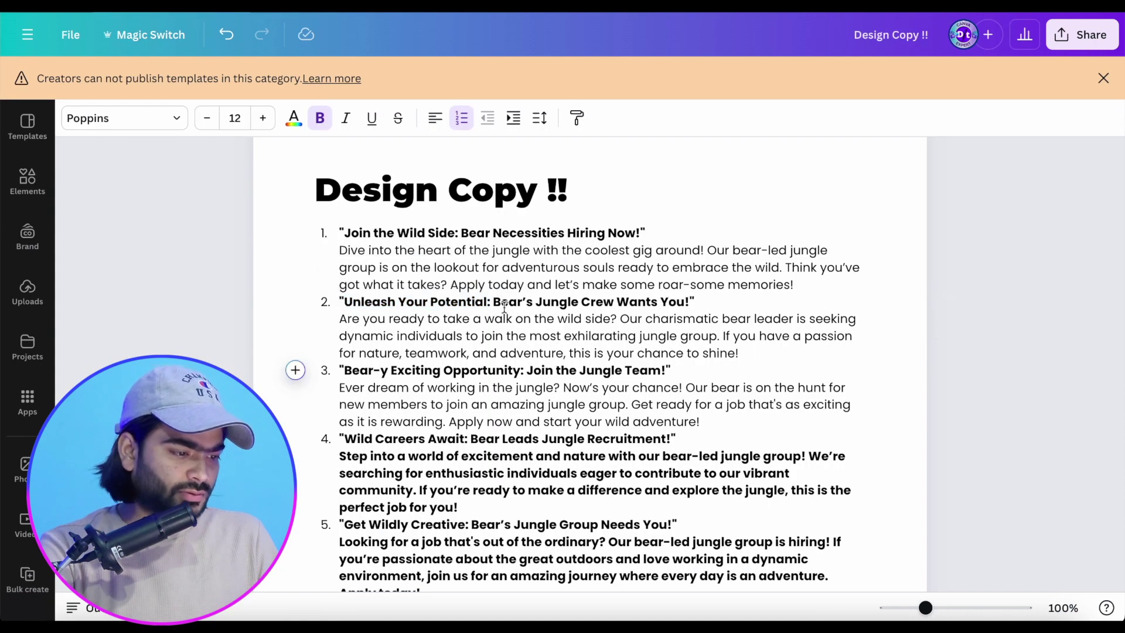
pyautogui.moveTo(492, 301); pyautogui.dragTo(690, 298)
pyautogui.hotkey('ctrl', 'c')
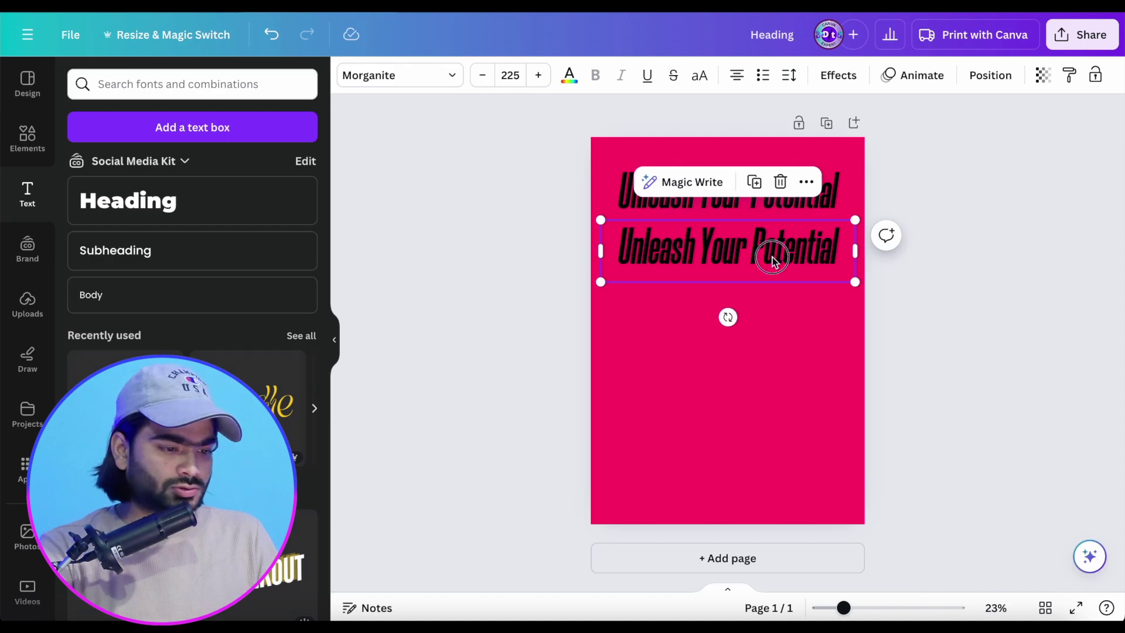
pyautogui.doubleClick(772, 258)
pyautogui.hotkey('ctrl', 'v')
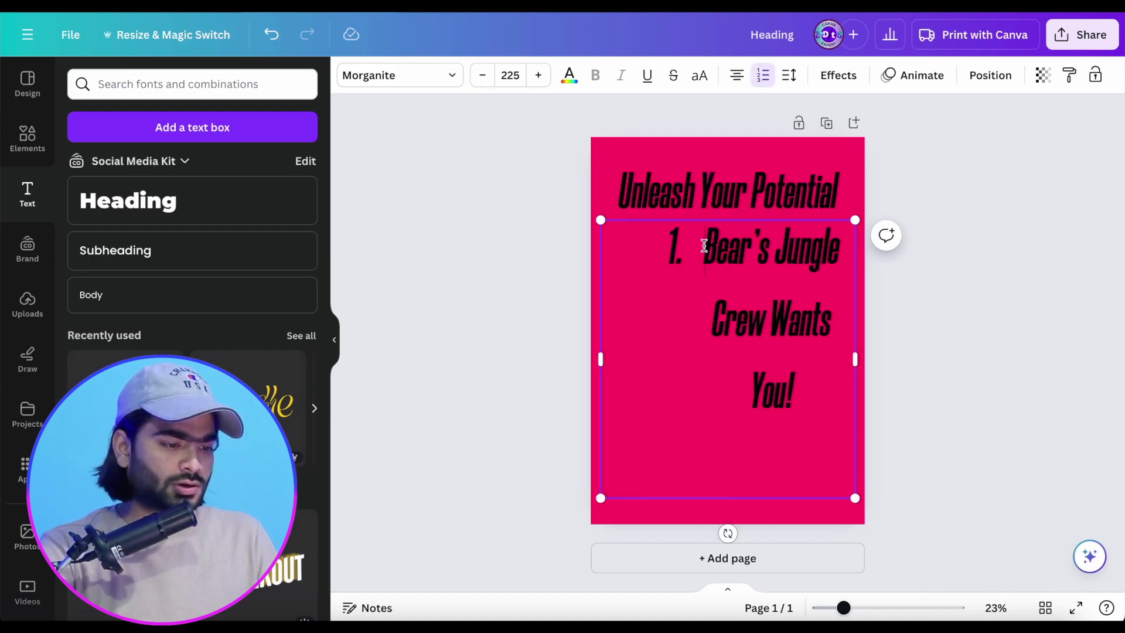
pyautogui.press('BackSpace')
pyautogui.click(898, 291)
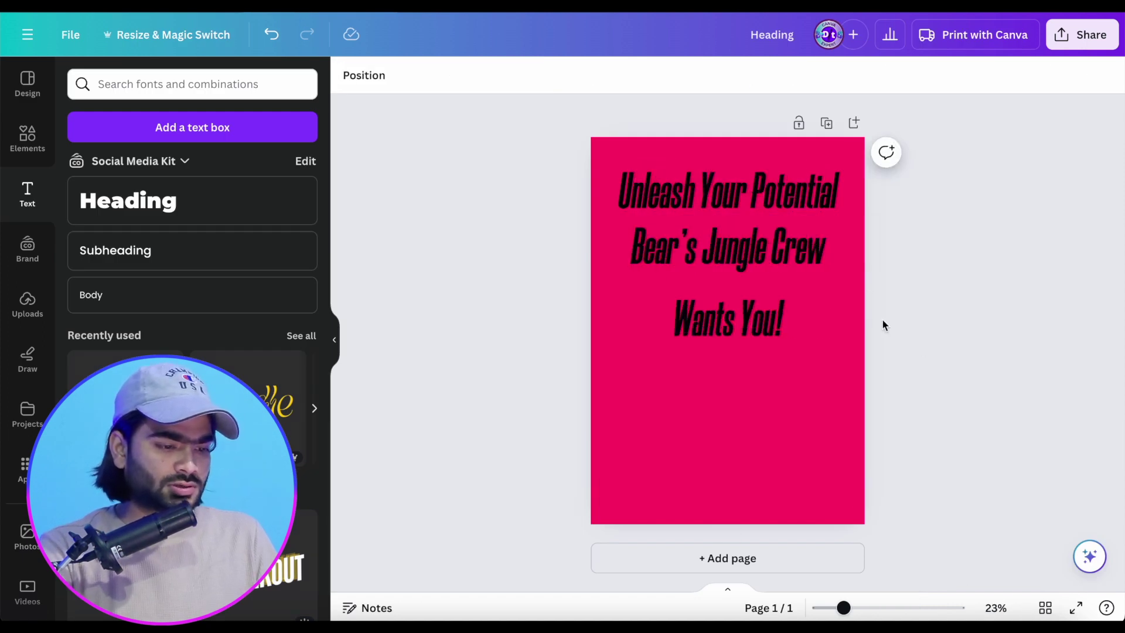
# Shrink the "Bear's Jungle Crew Wants You!" text to about size 151 and fit it in uppercase on one line beneath the heading
pyautogui.click(782, 319)
pyautogui.moveTo(856, 425); pyautogui.dragTo(830, 371)
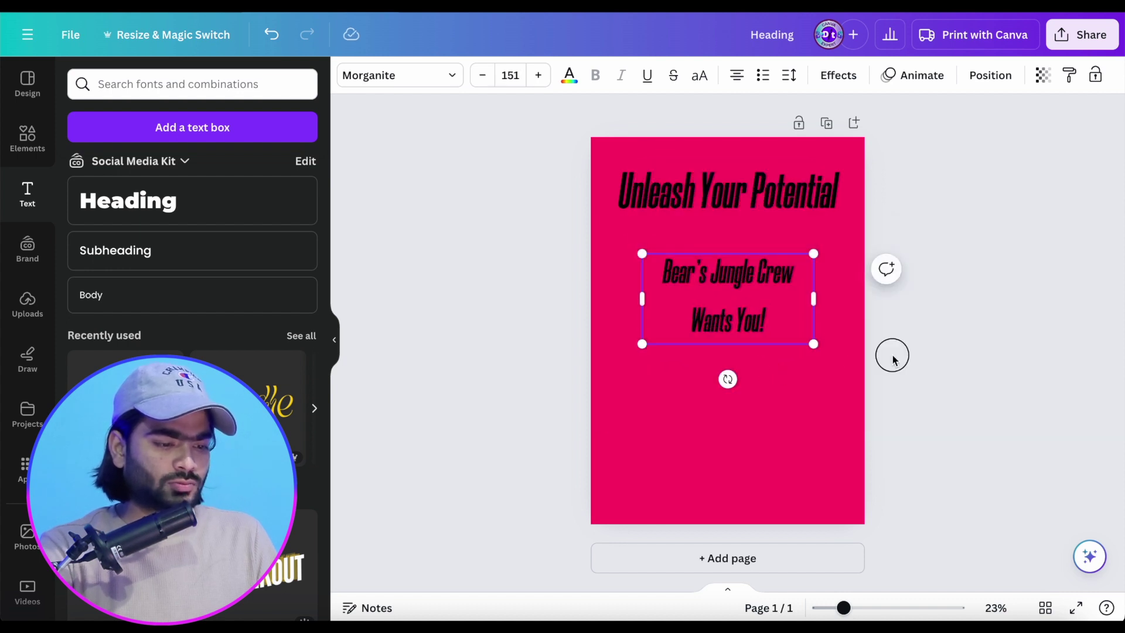
pyautogui.moveTo(703, 256); pyautogui.dragTo(663, 218)
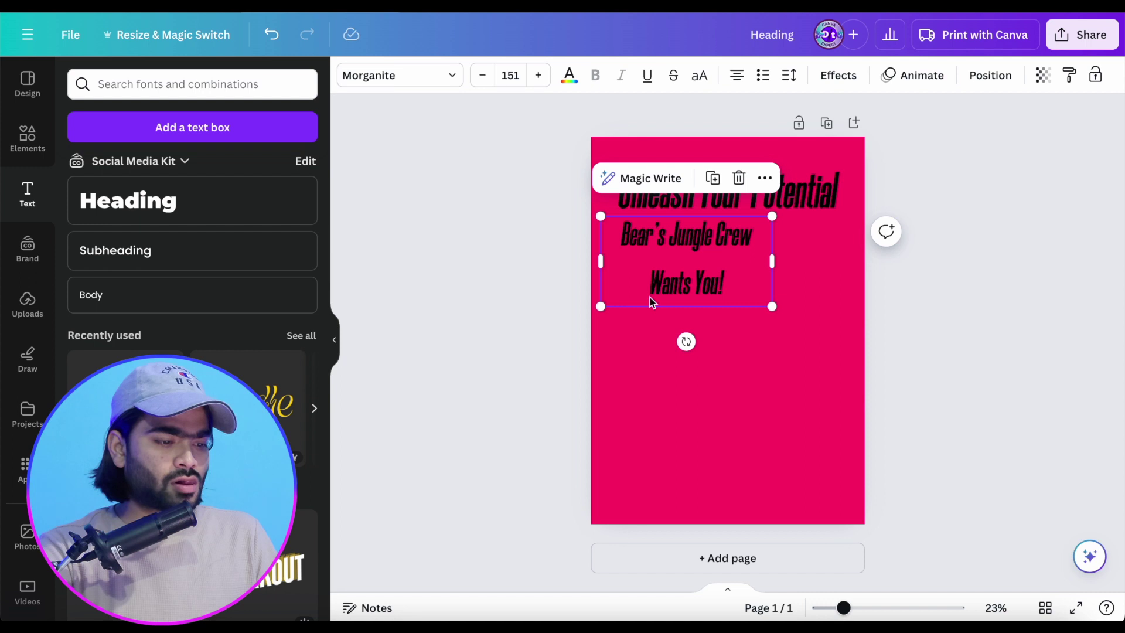
pyautogui.moveTo(777, 257); pyautogui.dragTo(816, 249)
pyautogui.click(700, 74)
# Enlarge the "Unleash Your Potential" heading to nearly the full page width and move it down close to the subtitle
pyautogui.click(829, 206)
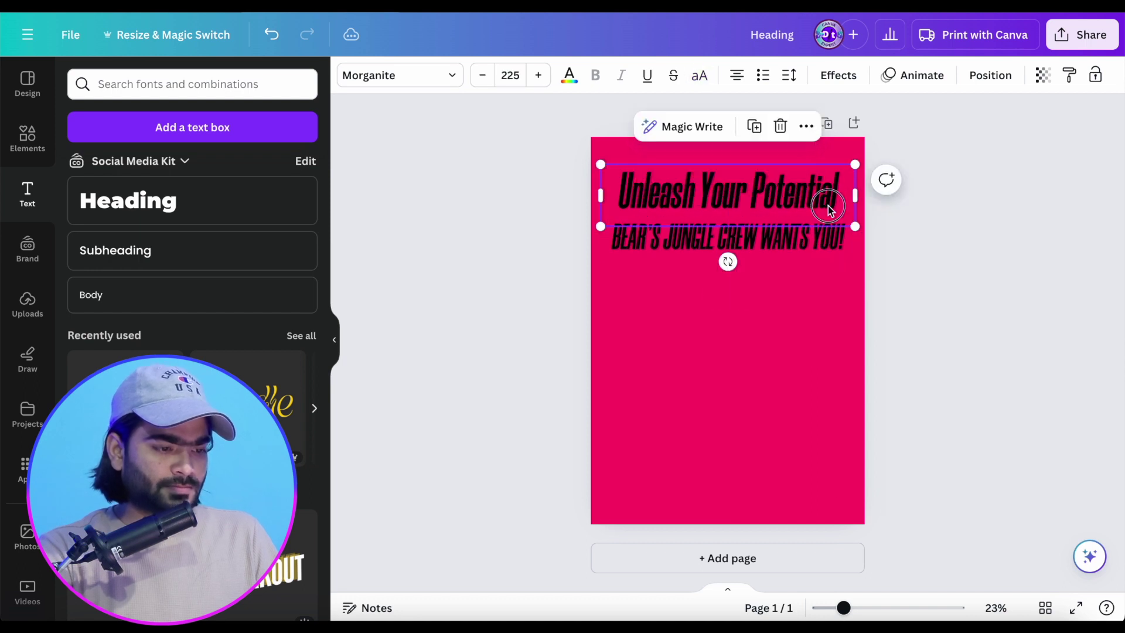
pyautogui.moveTo(854, 226); pyautogui.dragTo(877, 230)
pyautogui.moveTo(790, 169); pyautogui.dragTo(791, 182)
pyautogui.click(983, 249)
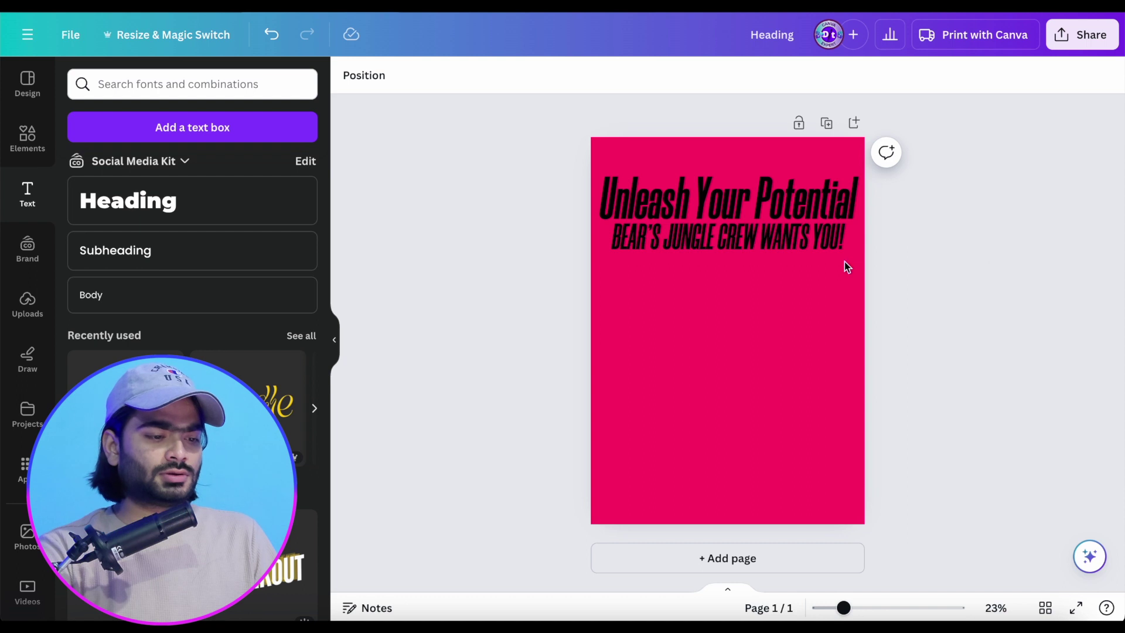
pyautogui.click(807, 264)
pyautogui.click(886, 385)
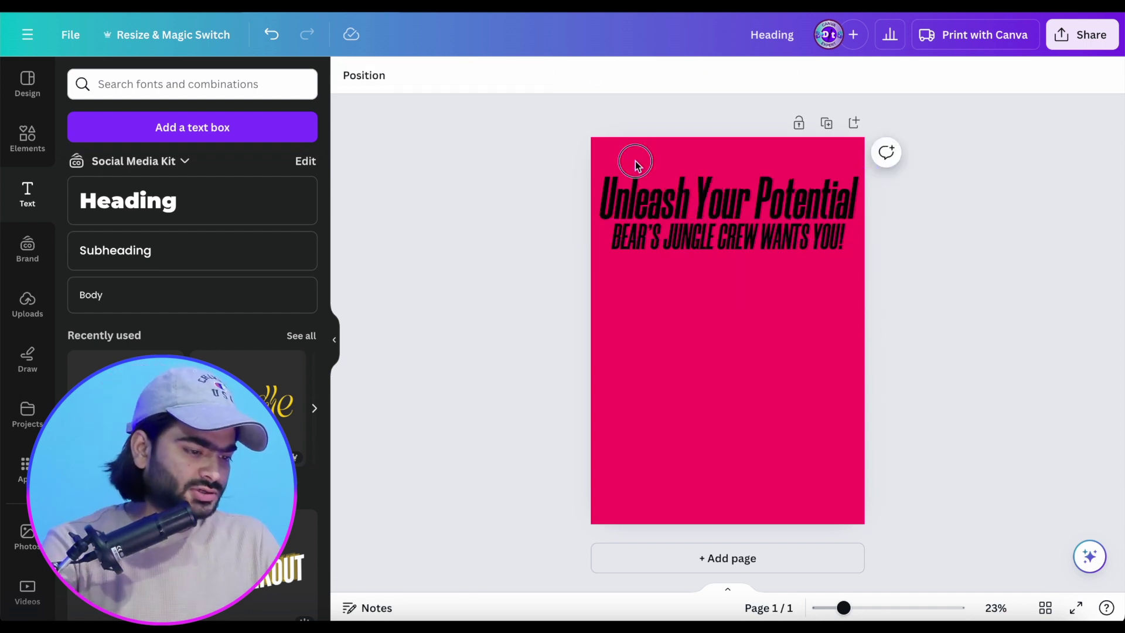
# Recolour both headline text lines with the pale cream swatch from the Social Media Kit
pyautogui.moveTo(634, 157); pyautogui.dragTo(567, 160)
pyautogui.click(567, 76)
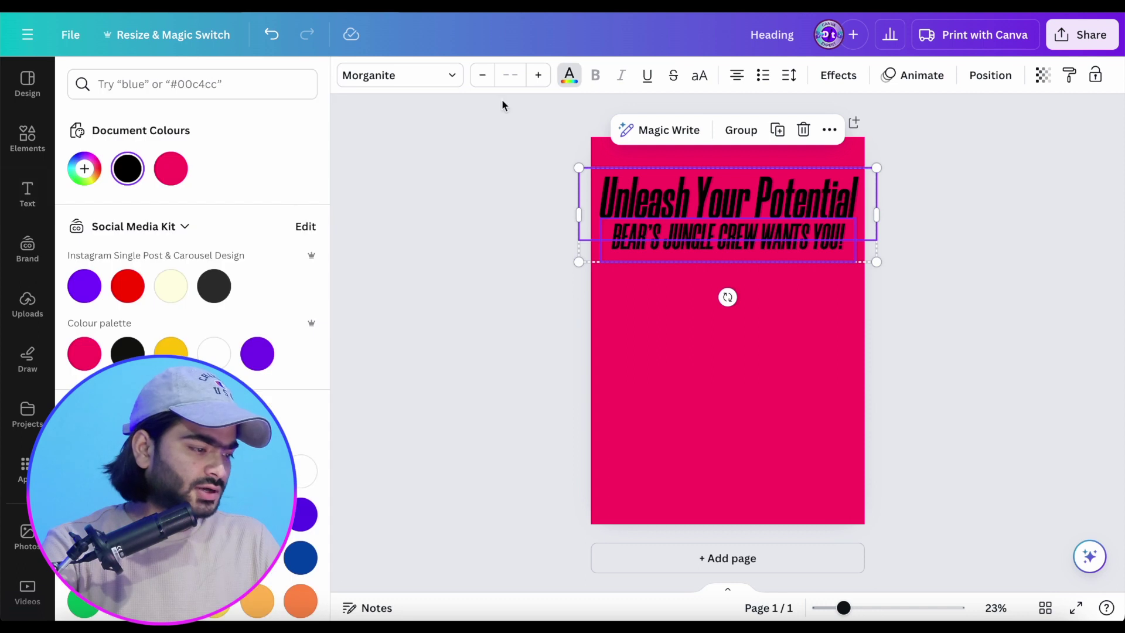
pyautogui.click(182, 296)
pyautogui.press('Escape')
pyautogui.click(507, 316)
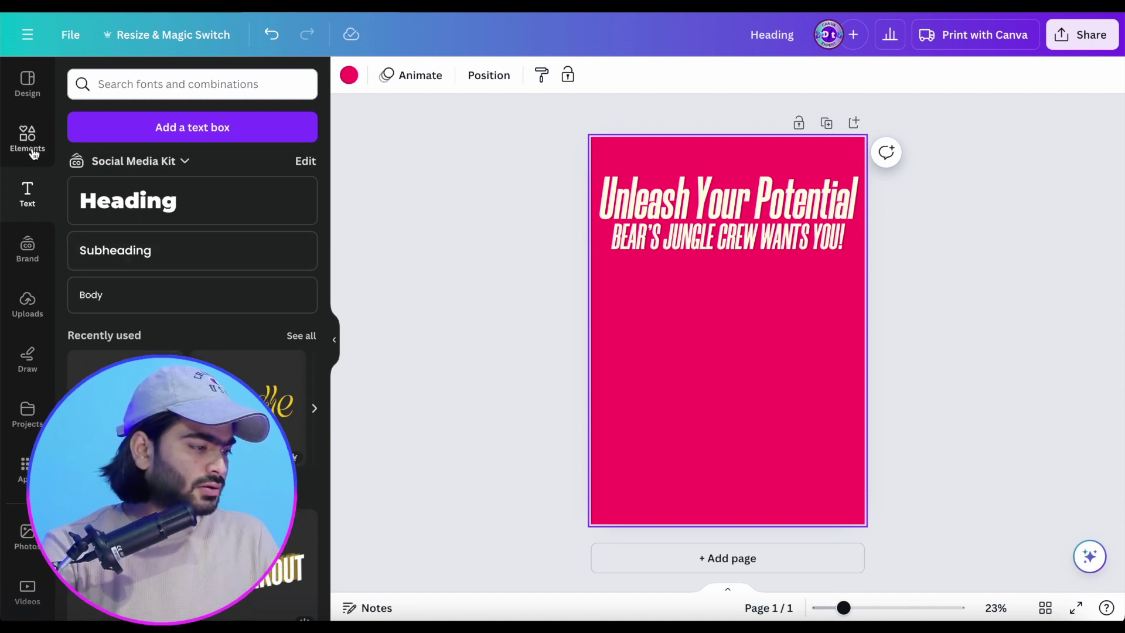
# Add the uploaded image of the suited bear in the red desert to the poster and remove its background
pyautogui.click(27, 139)
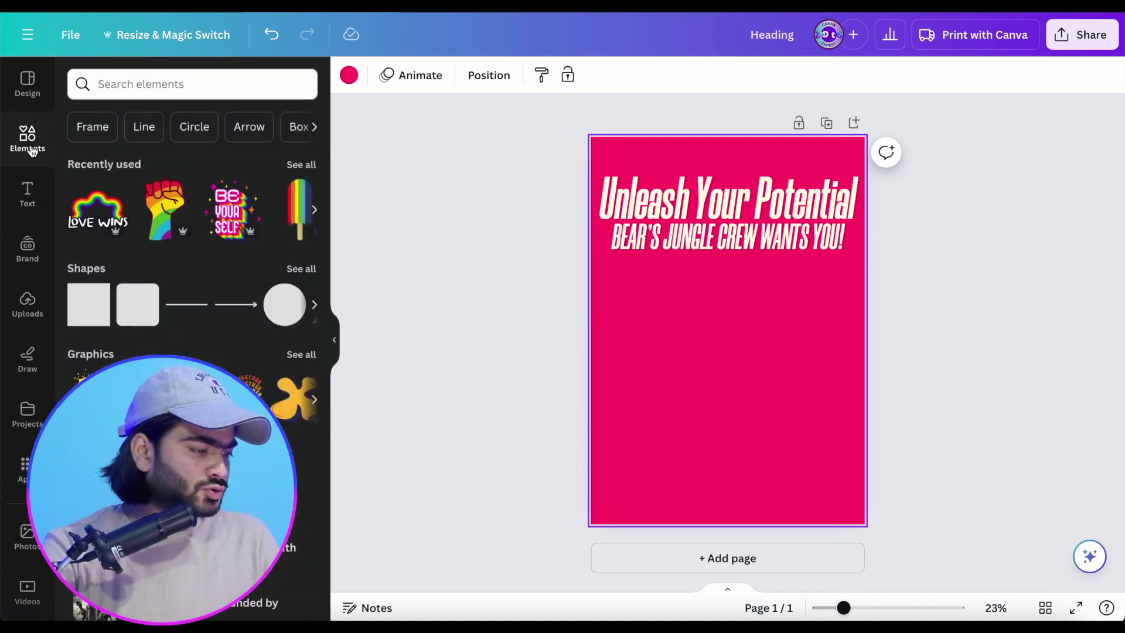
pyautogui.click(28, 303)
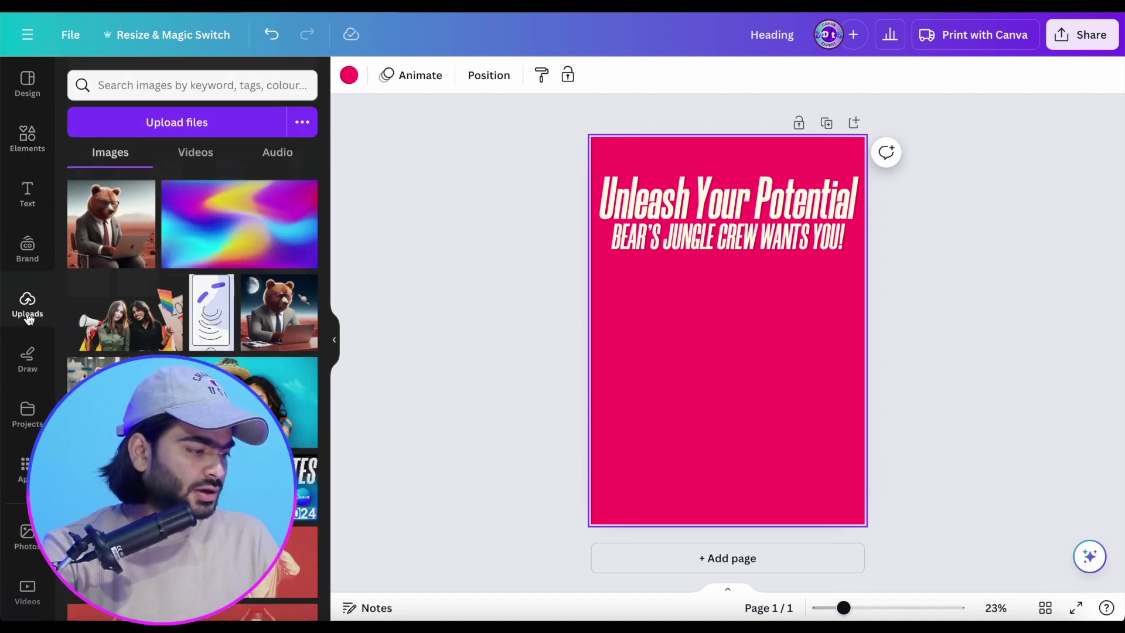
pyautogui.click(89, 246)
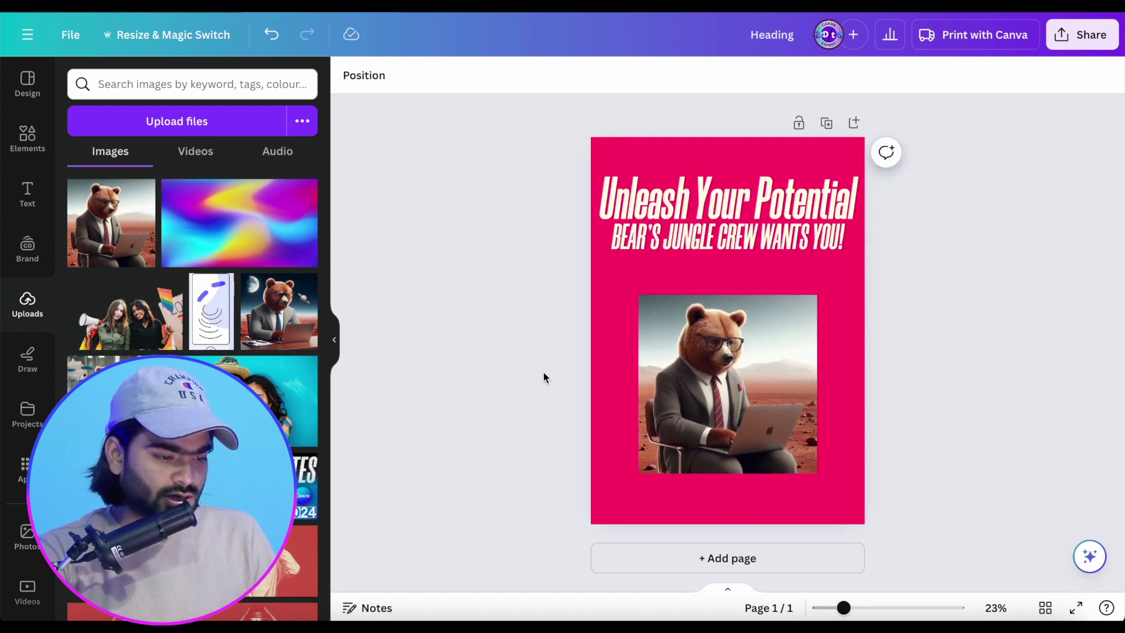
pyautogui.click(370, 75)
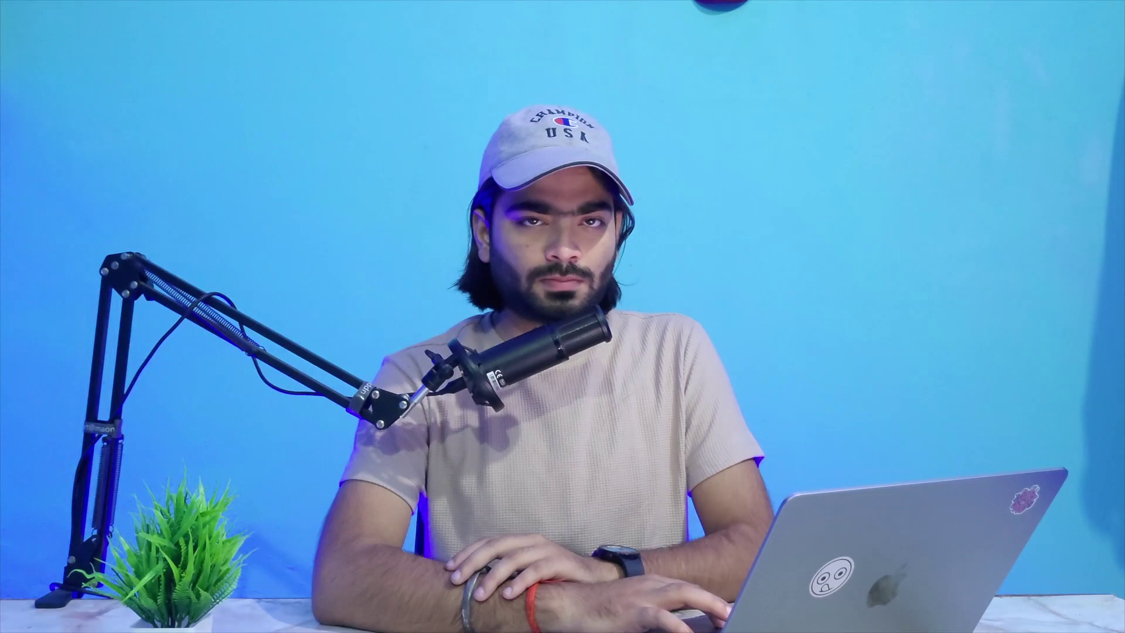
pyautogui.click(113, 195)
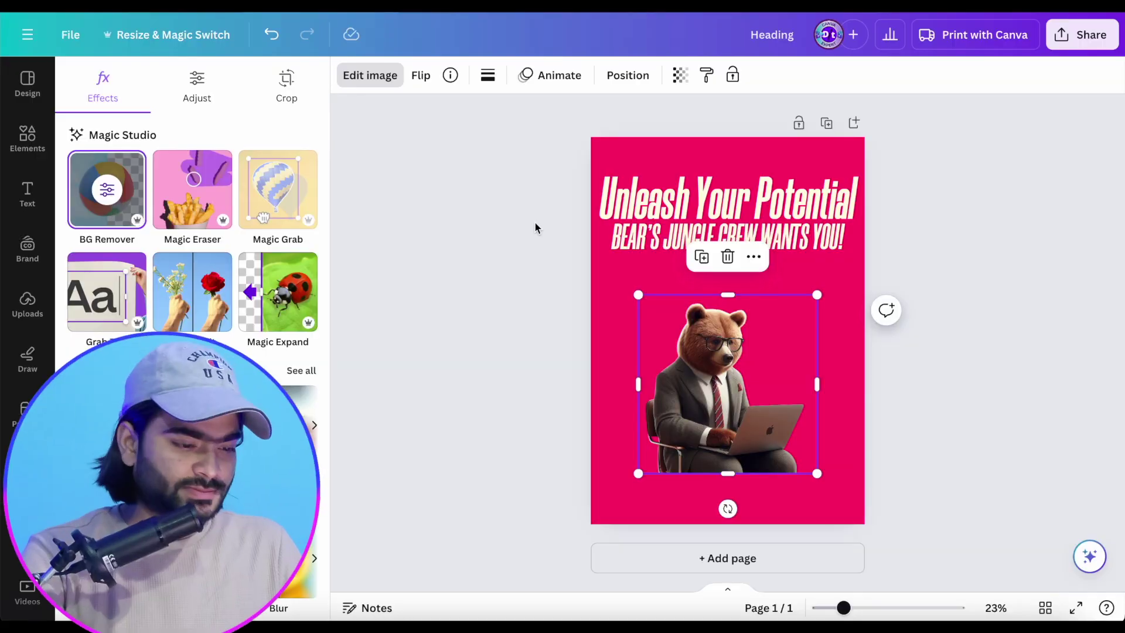
# Enlarge the bear cutout to the full page width and position it at the bottom of the poster
pyautogui.moveTo(818, 476); pyautogui.dragTo(901, 476)
pyautogui.moveTo(768, 437); pyautogui.dragTo(770, 446)
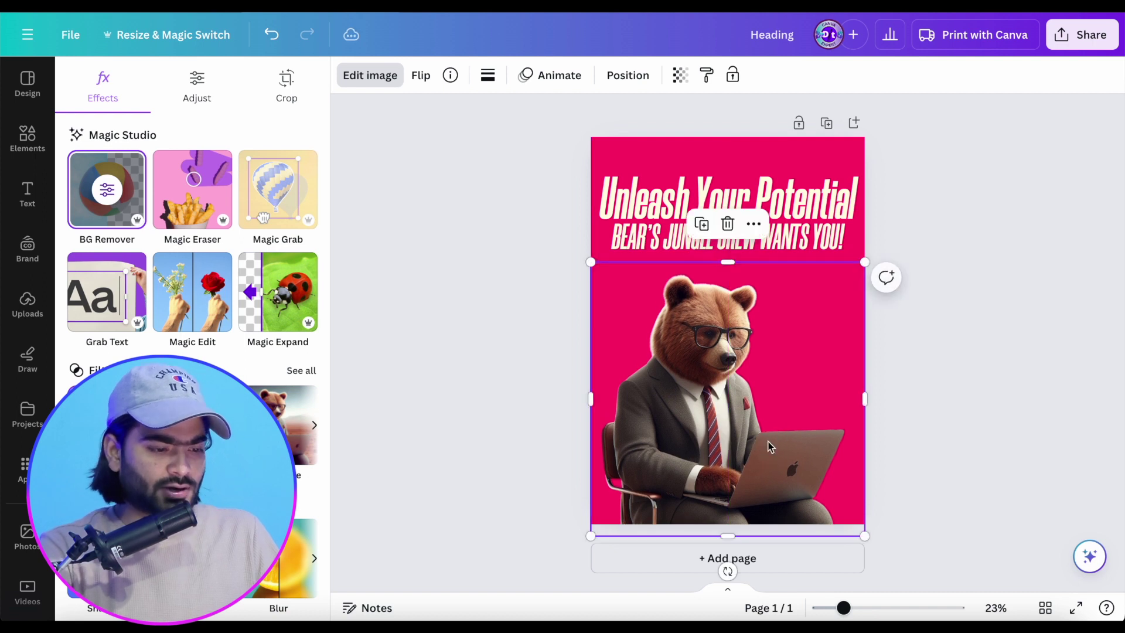
pyautogui.click(943, 408)
# Nudge the "Unleash Your Potential" heading slightly up to leave a little more space above the subtitle
pyautogui.click(750, 152)
pyautogui.click(458, 202)
pyautogui.click(669, 201)
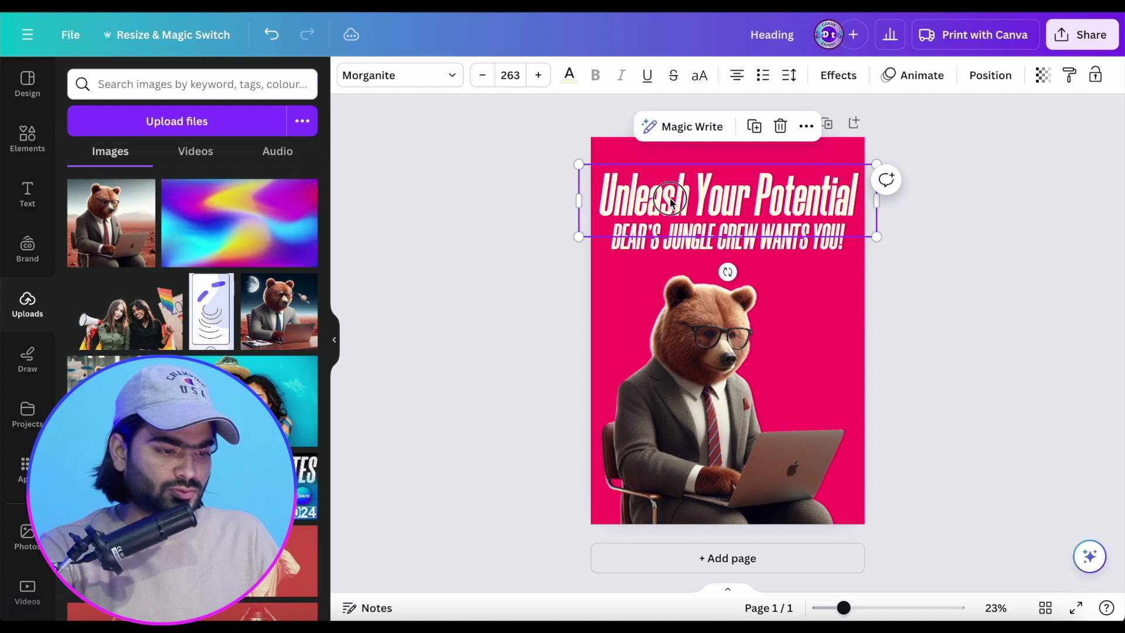
pyautogui.click(550, 284)
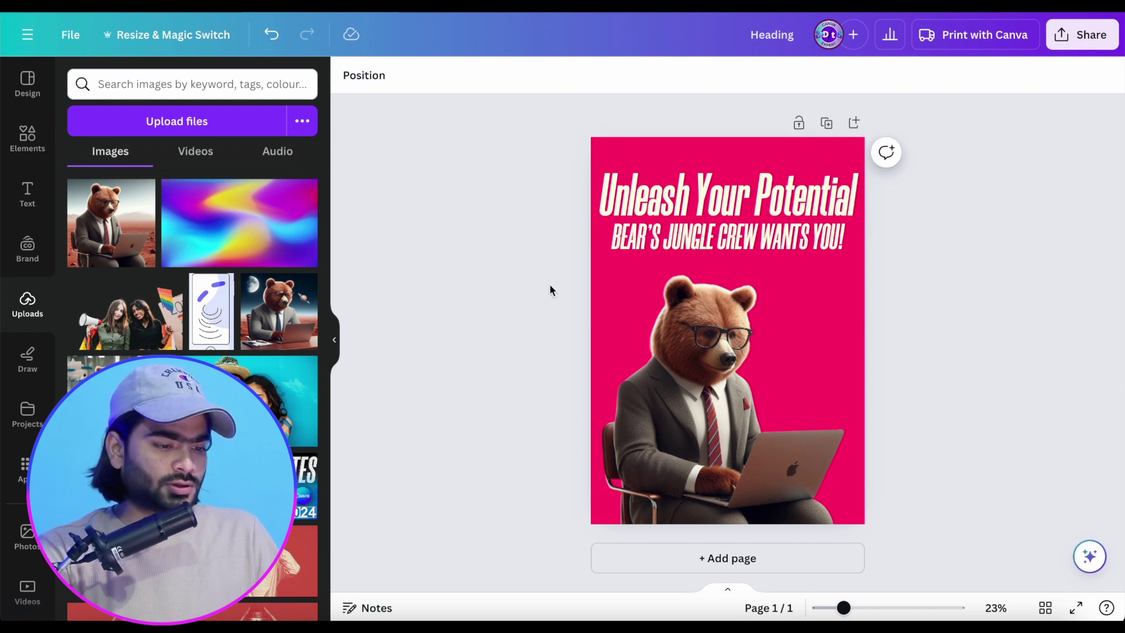
pyautogui.click(773, 227)
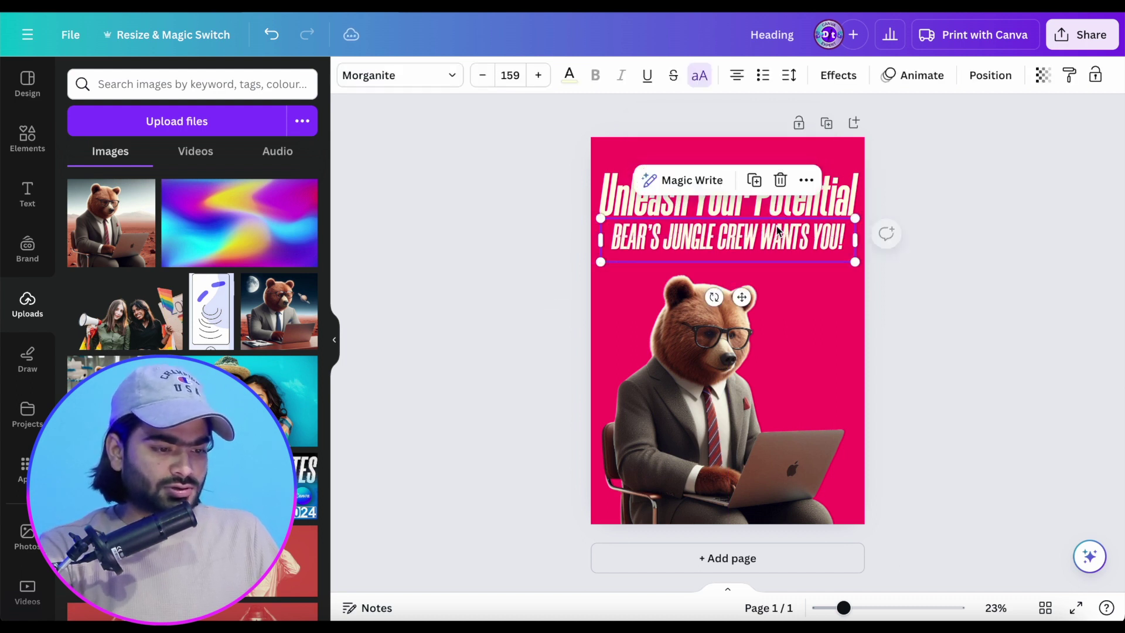
pyautogui.click(1009, 318)
pyautogui.click(703, 243)
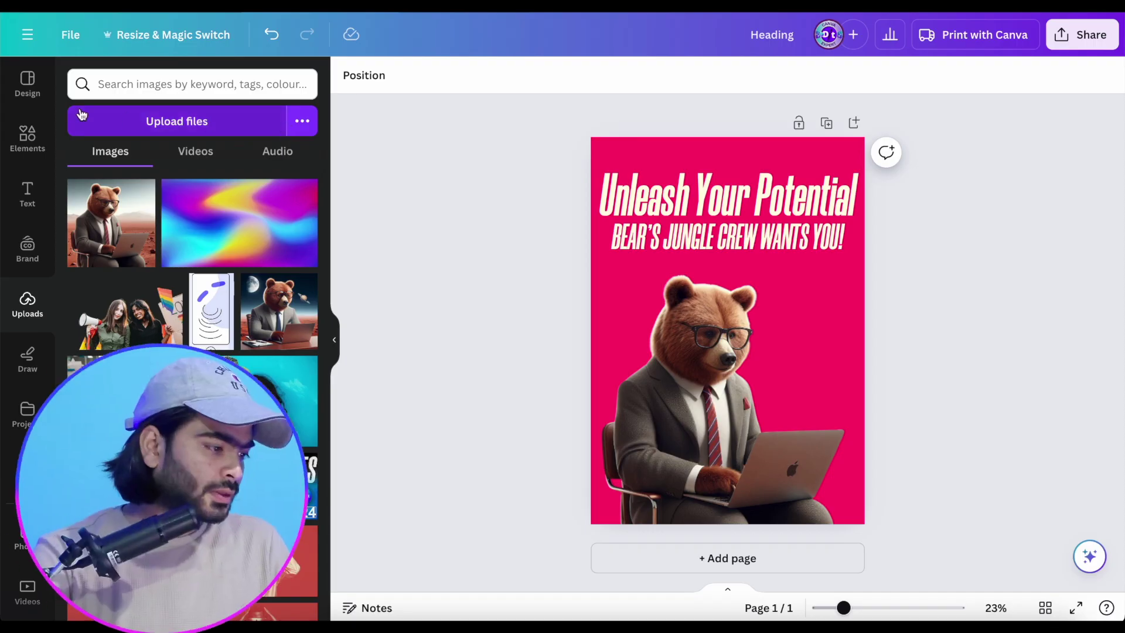
# Search the elements for "gradient" graphics and add the one fading from transparent to black
pyautogui.click(27, 138)
pyautogui.click(151, 91)
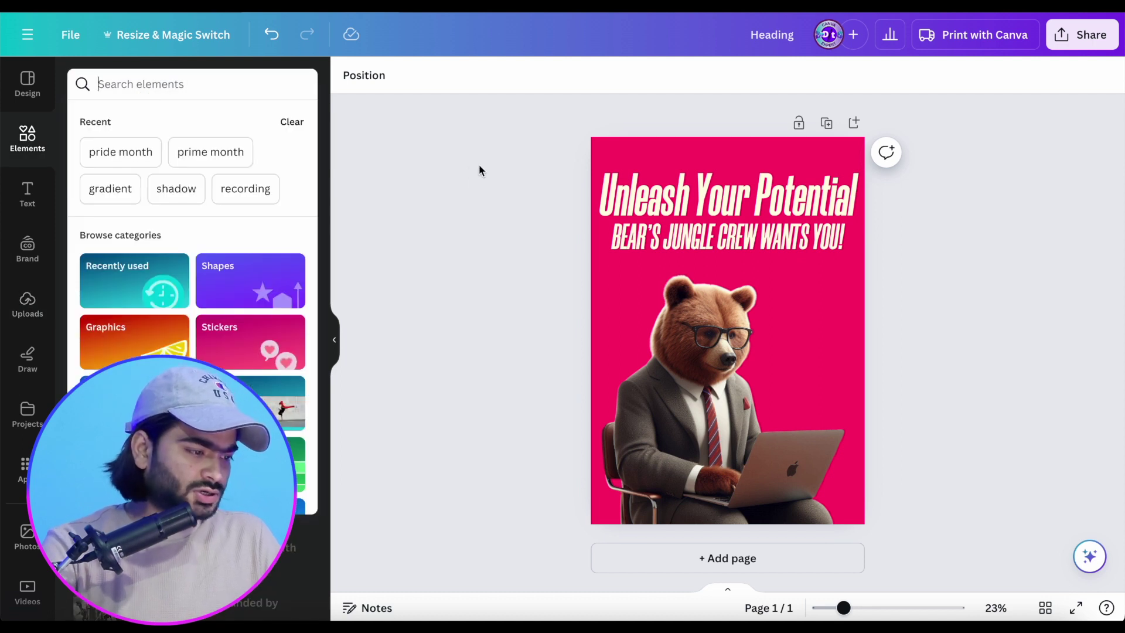
pyautogui.click(439, 221)
pyautogui.click(161, 88)
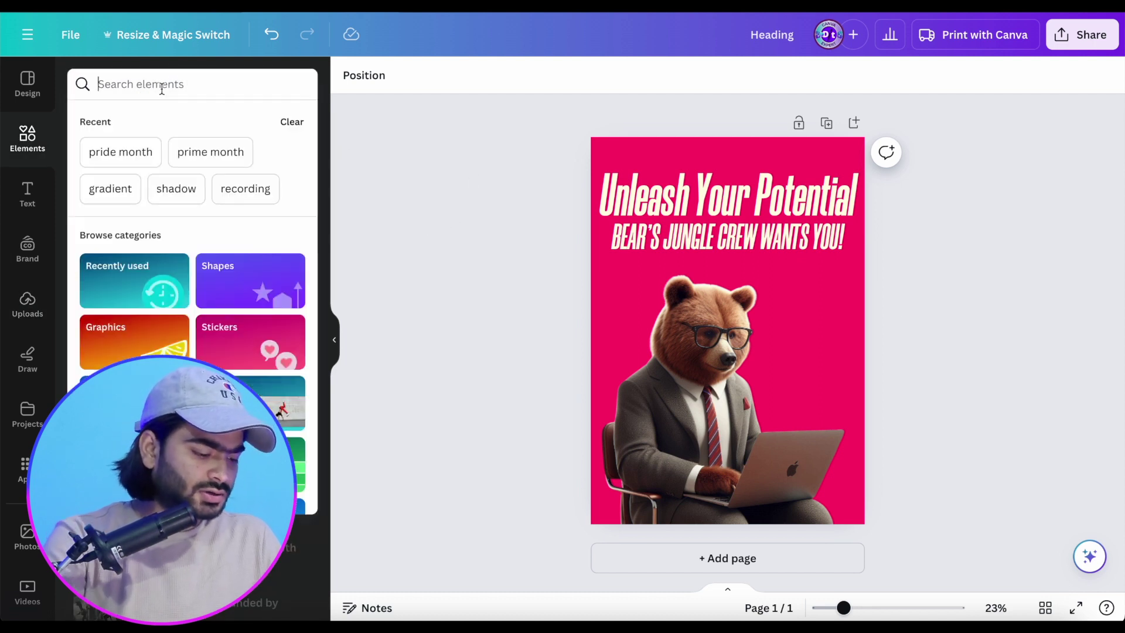
pyautogui.write('gra')
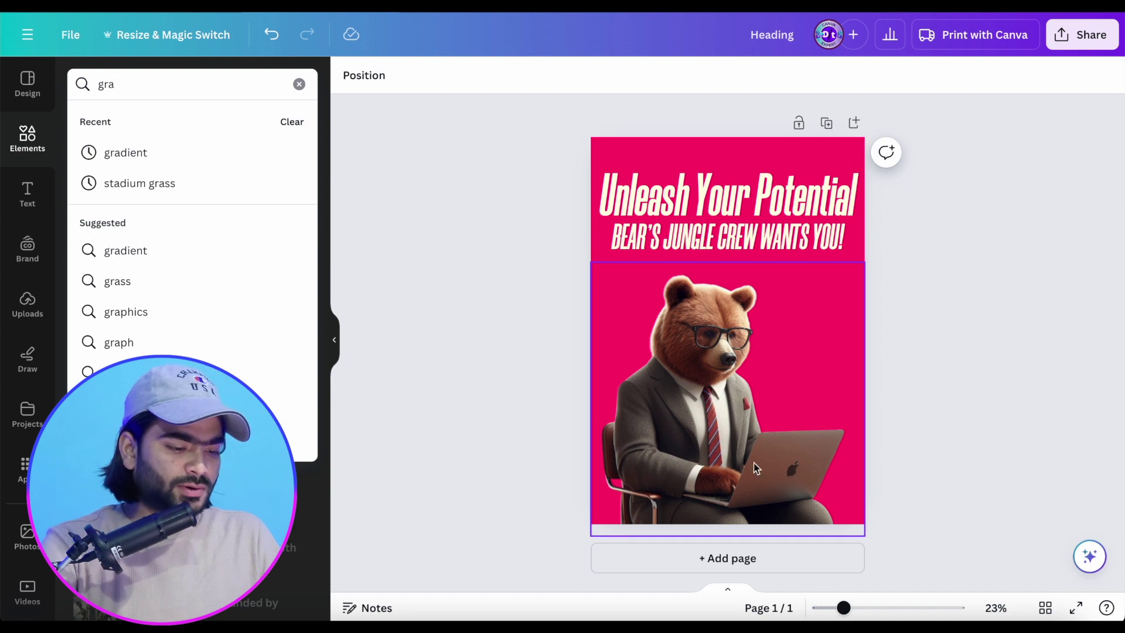
pyautogui.click(146, 148)
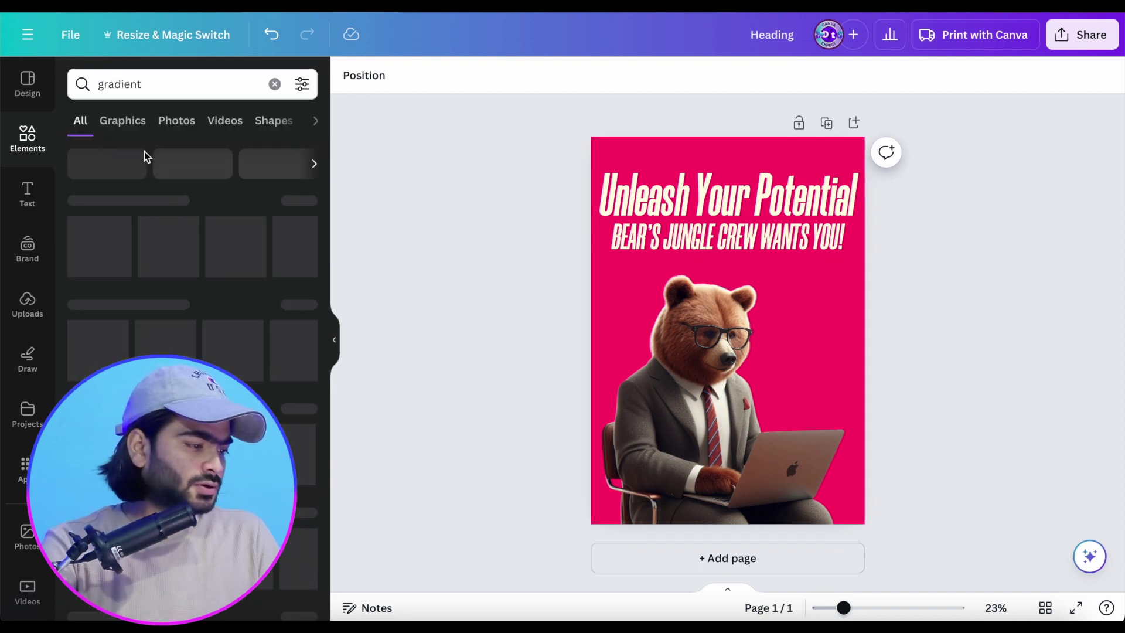
pyautogui.click(133, 133)
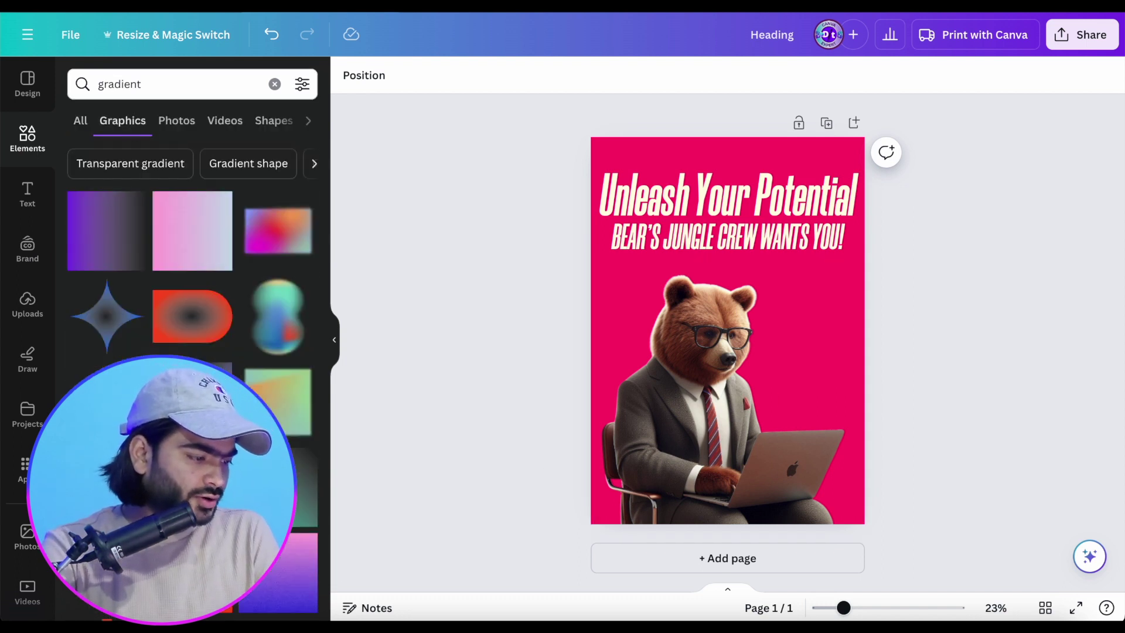
pyautogui.scroll(-6, 194, 246)
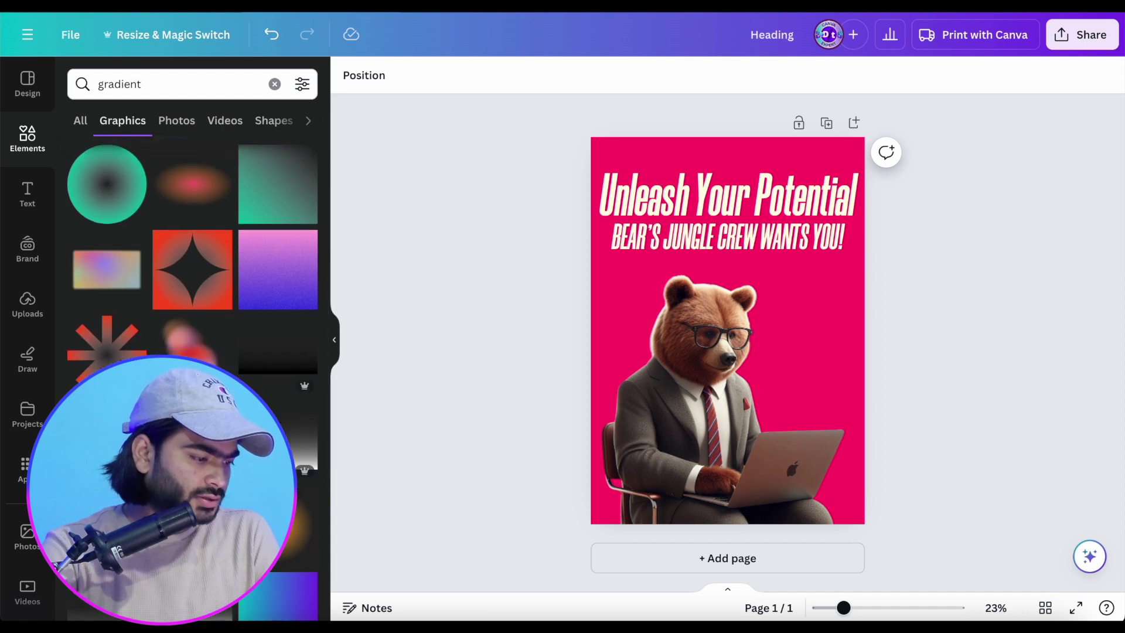
pyautogui.click(278, 346)
# Stretch the black gradient across the poster's lower edge and move the bear up until its base meets the page bottom
pyautogui.moveTo(753, 350); pyautogui.dragTo(708, 523)
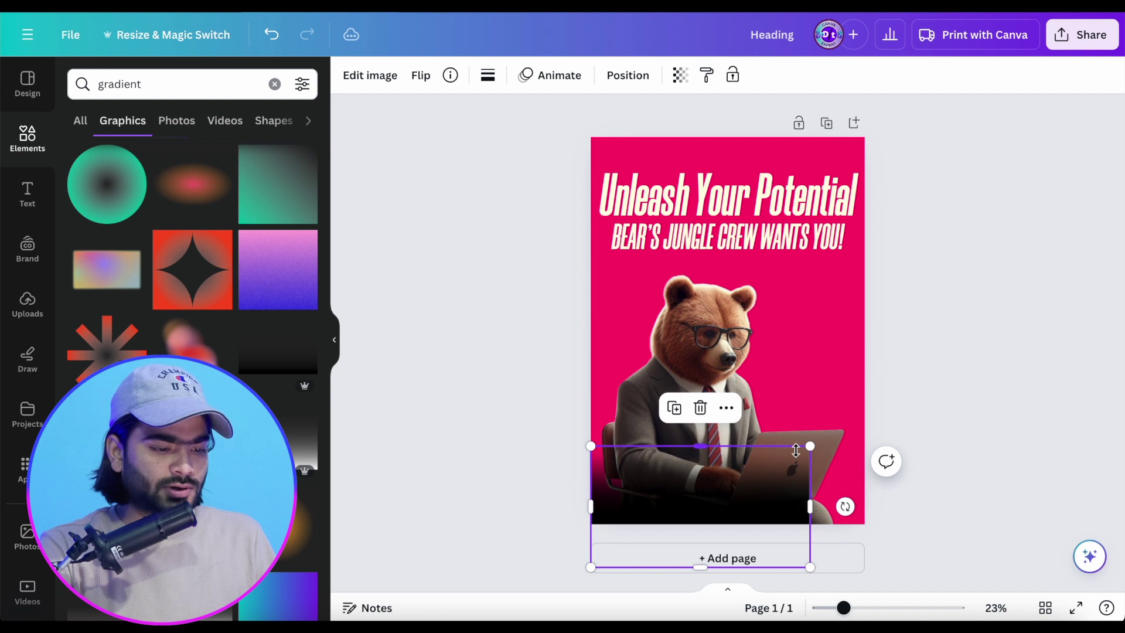
pyautogui.moveTo(811, 447); pyautogui.dragTo(877, 358)
pyautogui.moveTo(770, 469)
pyautogui.mouseDown()
pyautogui.moveTo(735, 469)
pyautogui.moveTo(755, 469)
pyautogui.mouseUp()
pyautogui.moveTo(883, 396); pyautogui.dragTo(863, 260)
pyautogui.moveTo(752, 335); pyautogui.dragTo(751, 321)
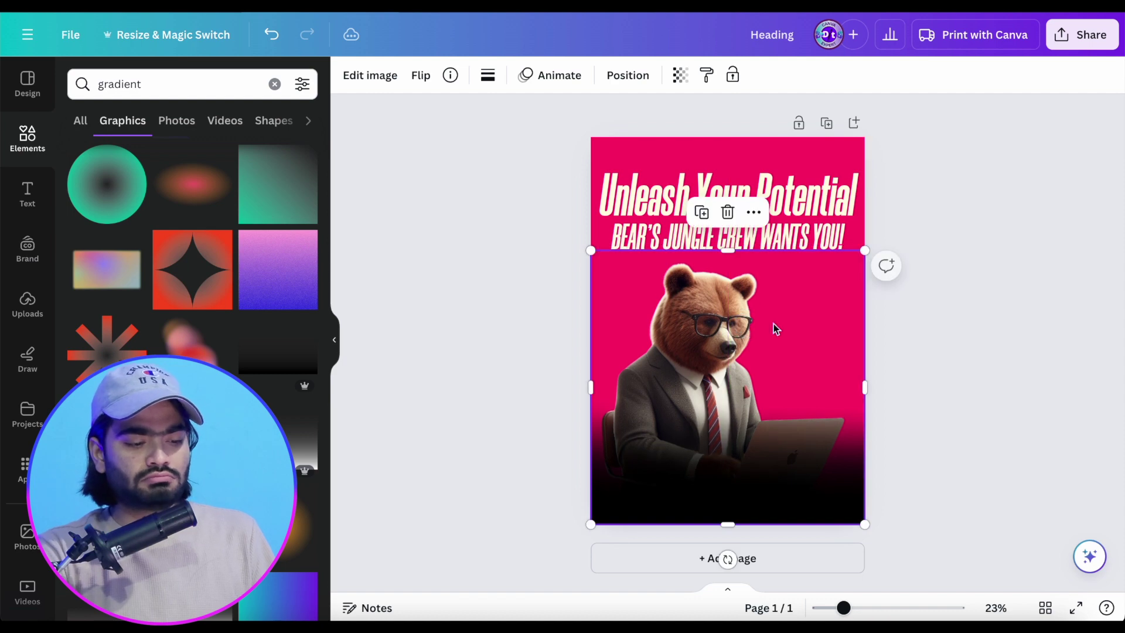
pyautogui.click(975, 318)
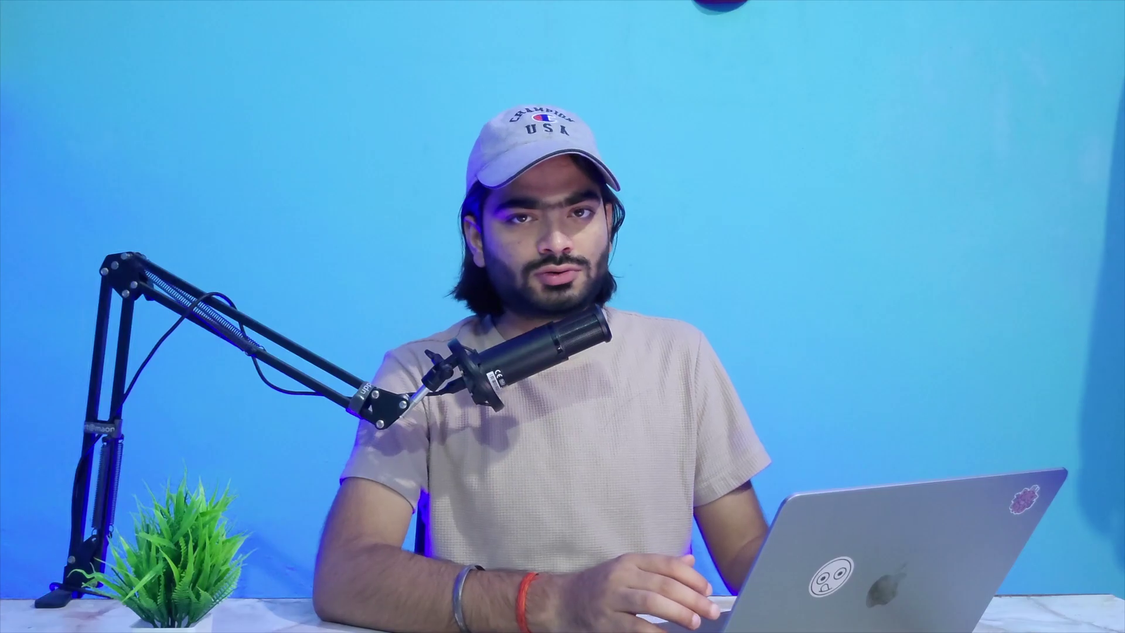
# Narrow the "Unleash Your Potential" text box so that it matches the page width
pyautogui.click(733, 178)
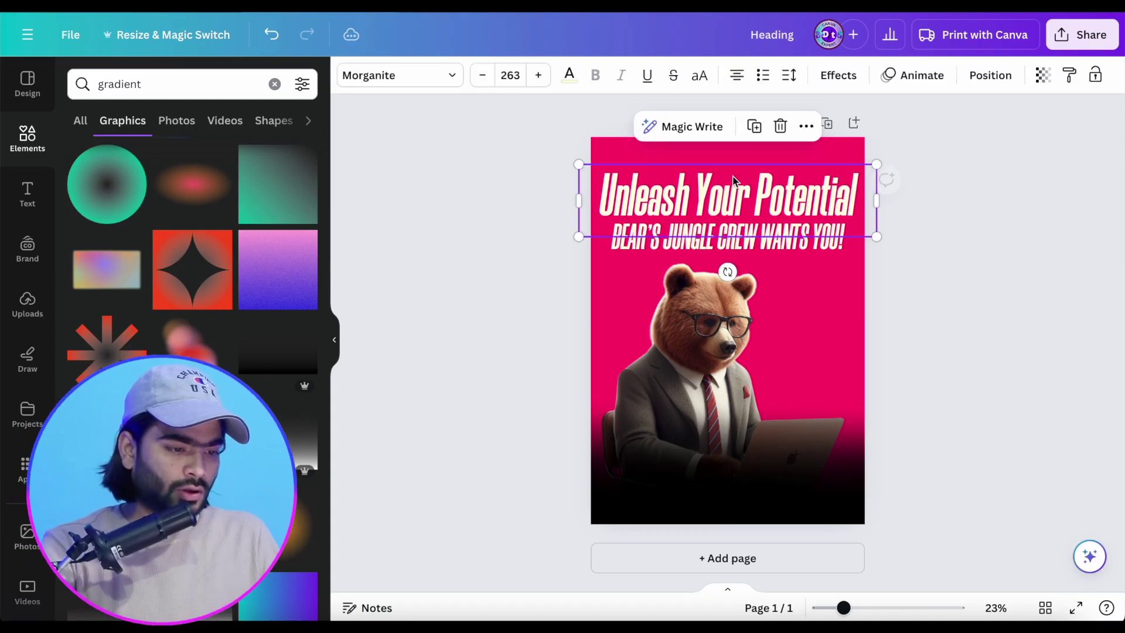
pyautogui.click(926, 263)
pyautogui.click(860, 204)
pyautogui.moveTo(884, 200); pyautogui.dragTo(866, 200)
pyautogui.scroll(-3, 194, 264)
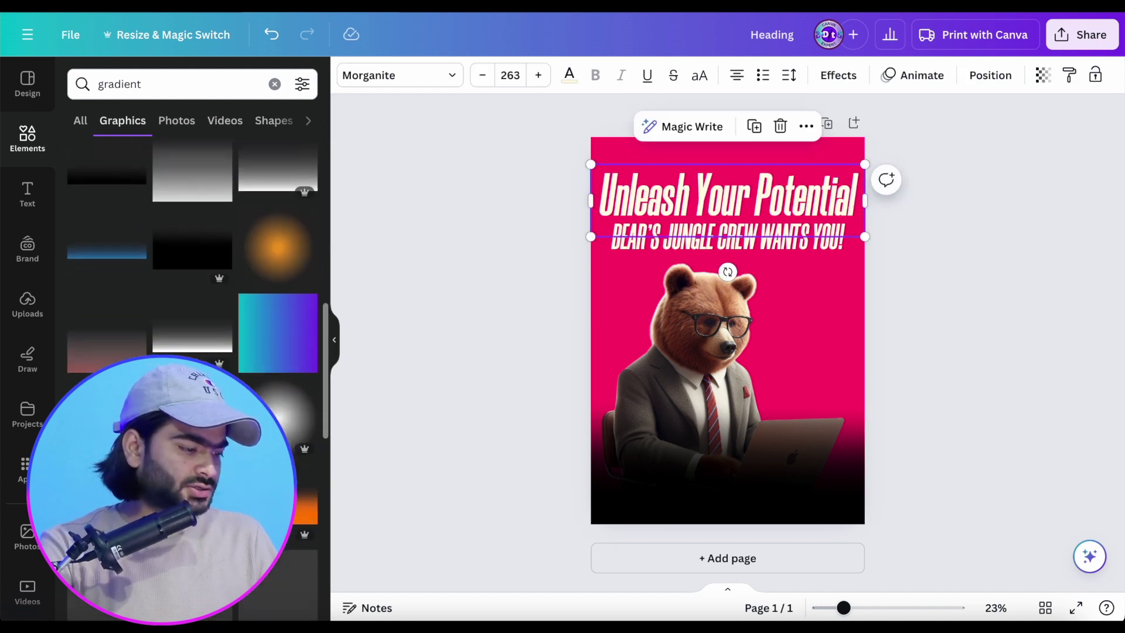
pyautogui.click(391, 425)
# Duplicate the "Bear's Jungle Crew Wants You!" subtitle and place the copy over the black gradient at the poster's bottom
pyautogui.click(629, 232)
pyautogui.hotkey('ctrl', 'd')
pyautogui.moveTo(722, 240); pyautogui.dragTo(722, 492)
# Replace the duplicated text with "Are you ready to take a walk on the wild side?" copied from the second hook in Design Copy
pyautogui.doubleClick(721, 490)
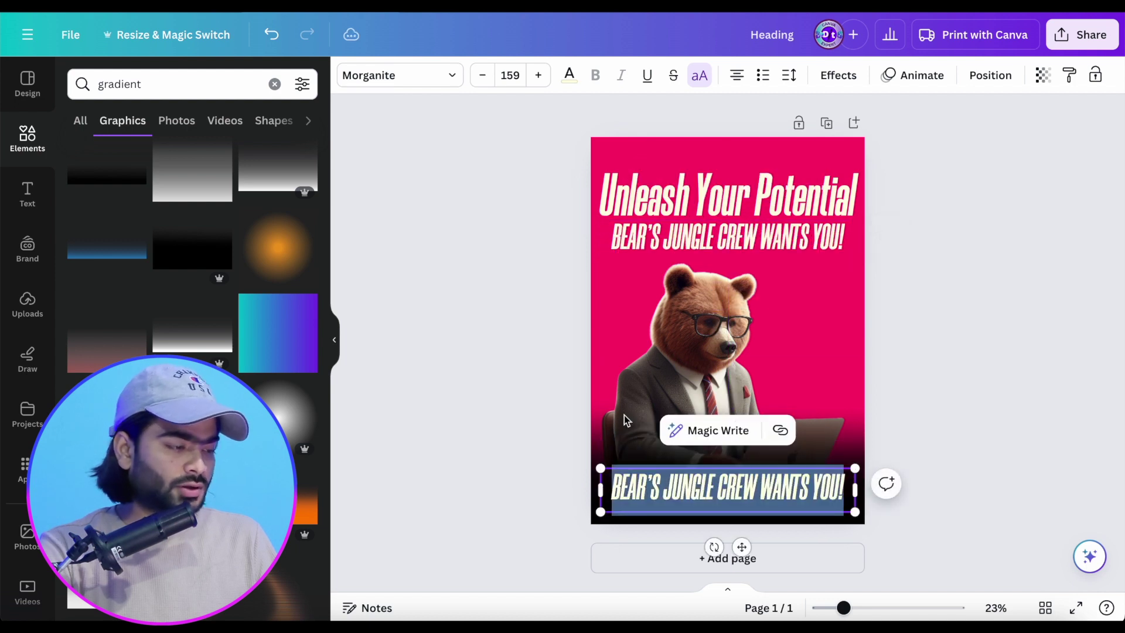
pyautogui.click(396, 201)
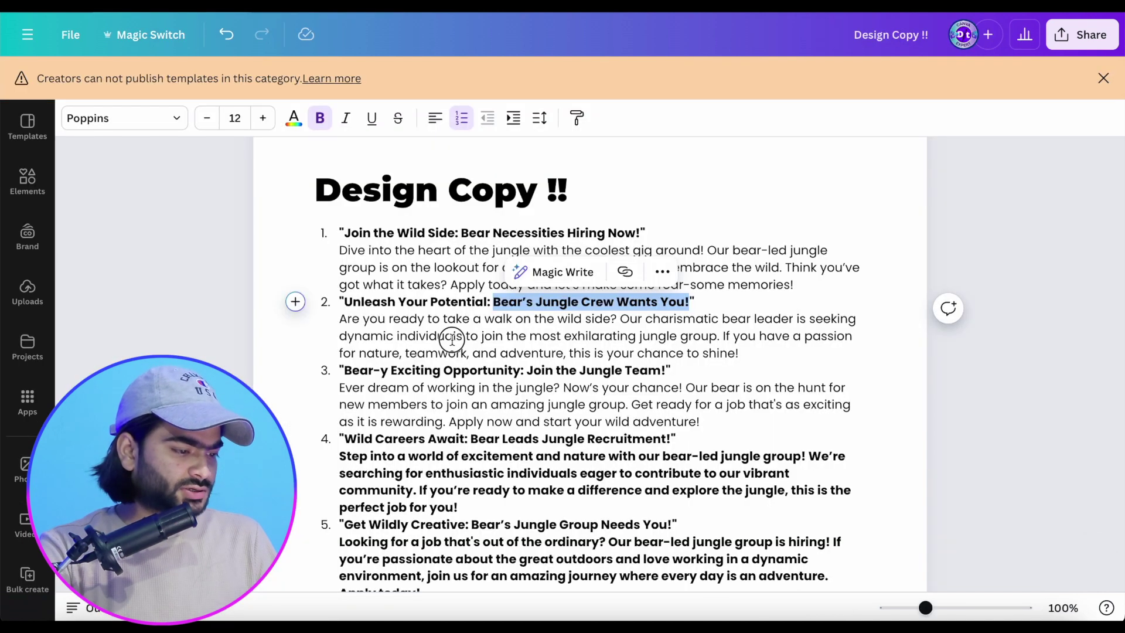
pyautogui.moveTo(342, 321); pyautogui.dragTo(615, 326)
pyautogui.hotkey('ctrl', 'c')
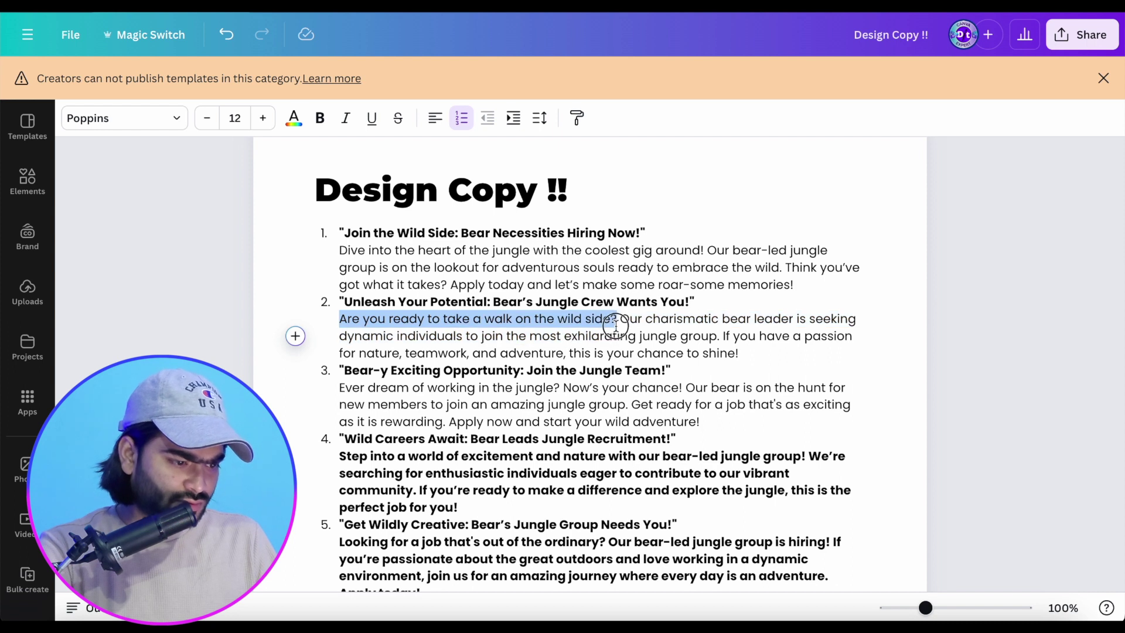
pyautogui.click(759, 321)
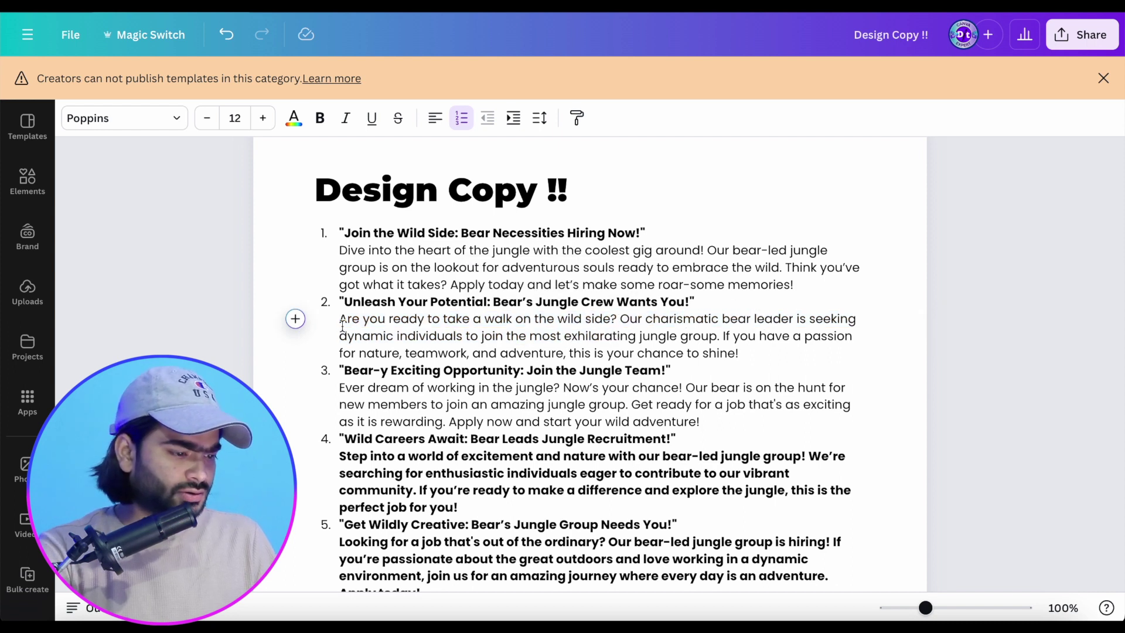
pyautogui.moveTo(341, 319); pyautogui.dragTo(616, 315)
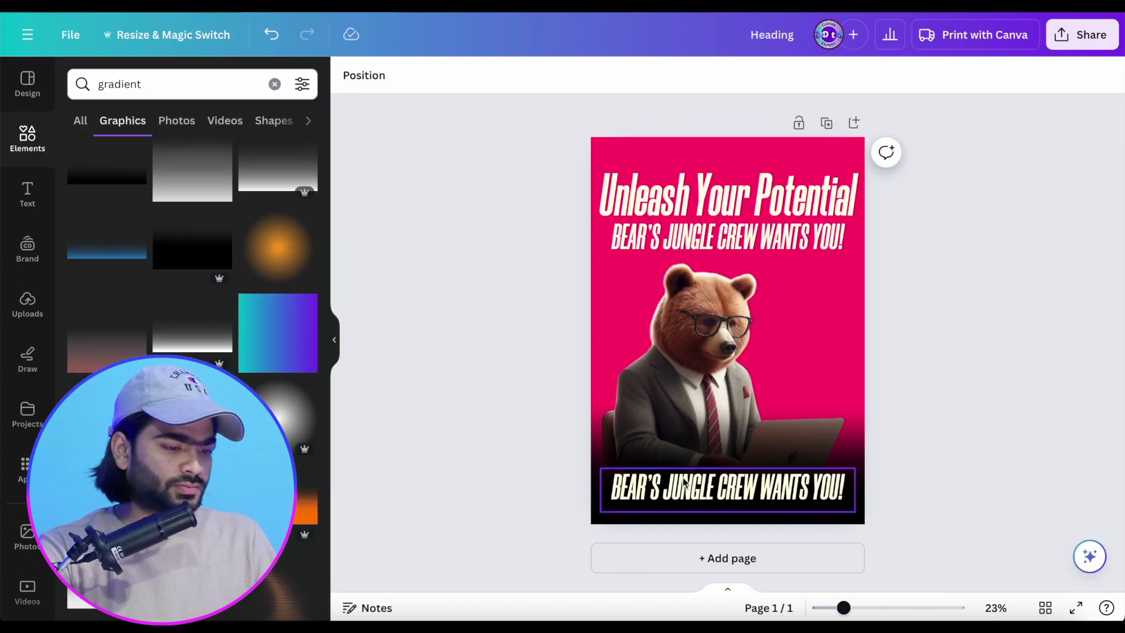
pyautogui.click(726, 487)
pyautogui.press('Return')
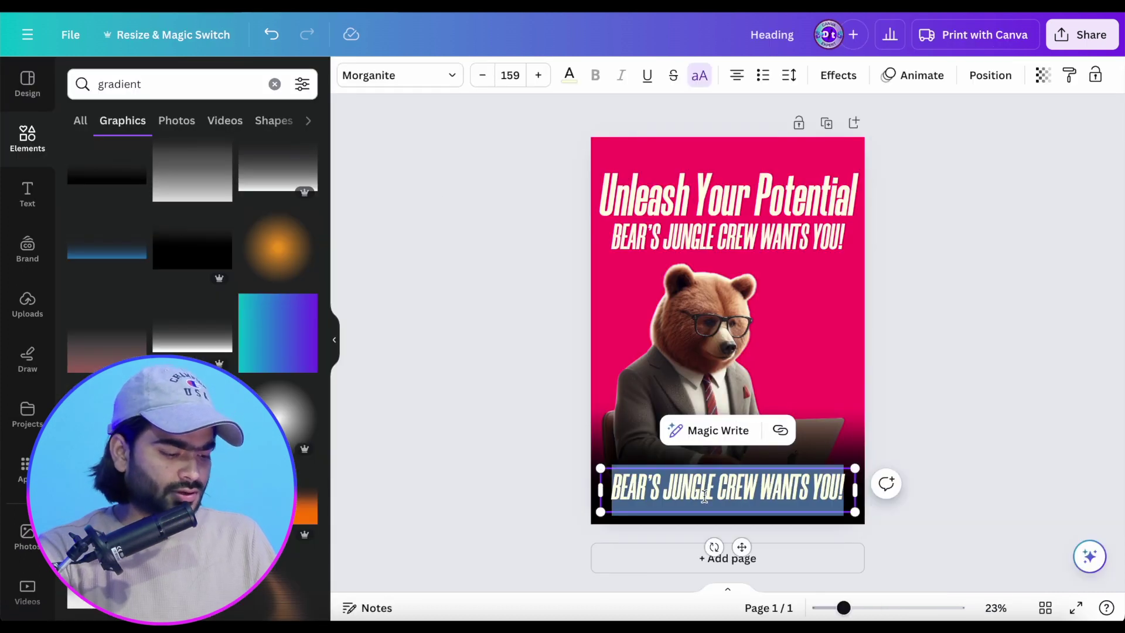
pyautogui.hotkey('ctrl', 'v')
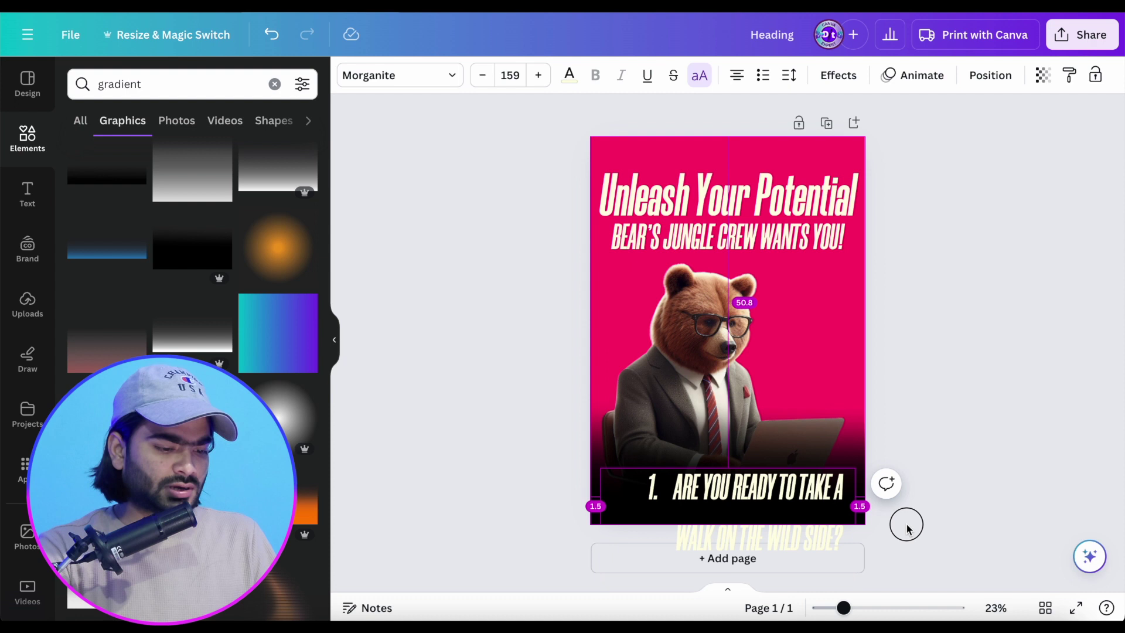
# Move the "Are you ready to take a walk on the wild side?" text up over the bear and change its font to Montserrat
pyautogui.click(951, 419)
pyautogui.moveTo(747, 495); pyautogui.dragTo(736, 341)
pyautogui.click(419, 76)
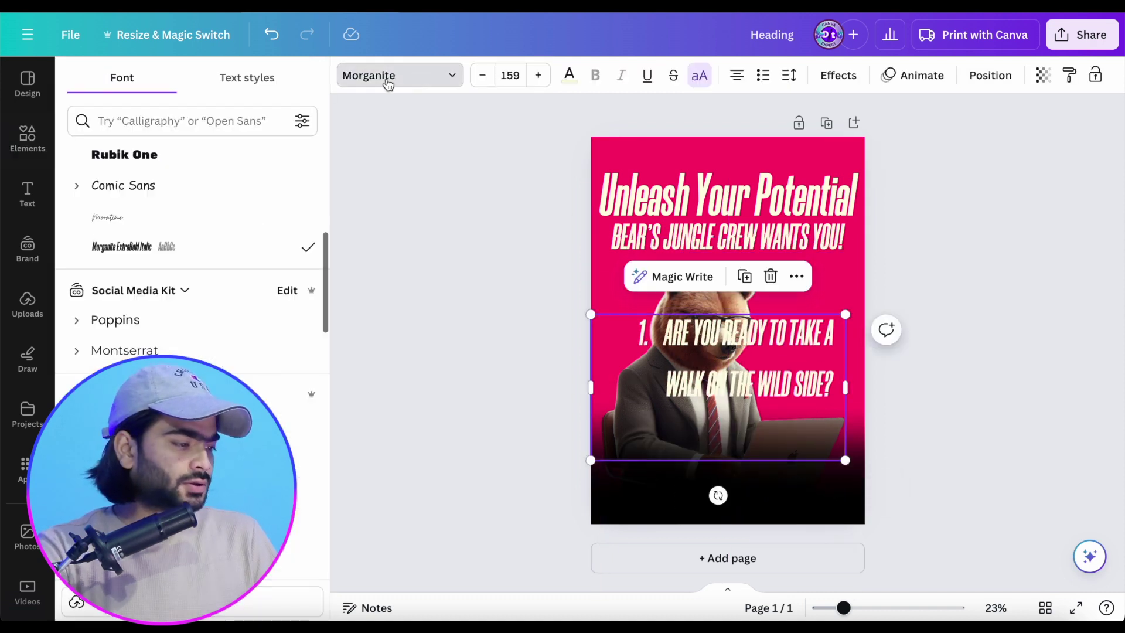
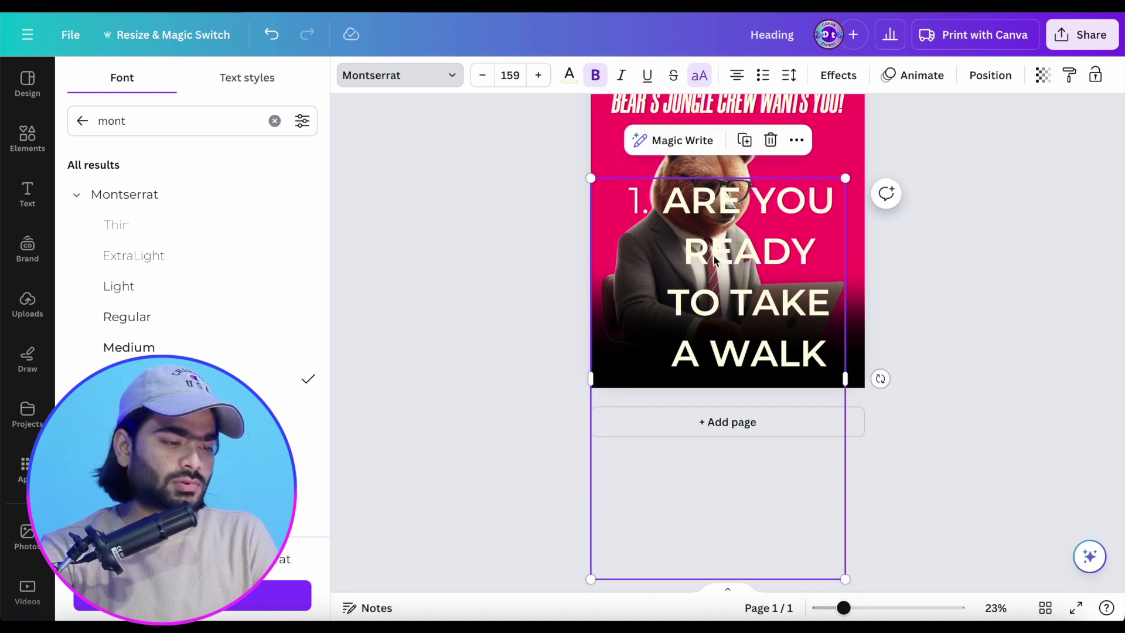
# Remove the list numbering from the Montserrat text and shrink it to about size 38.3
pyautogui.click(669, 215)
pyautogui.press('BackSpace')
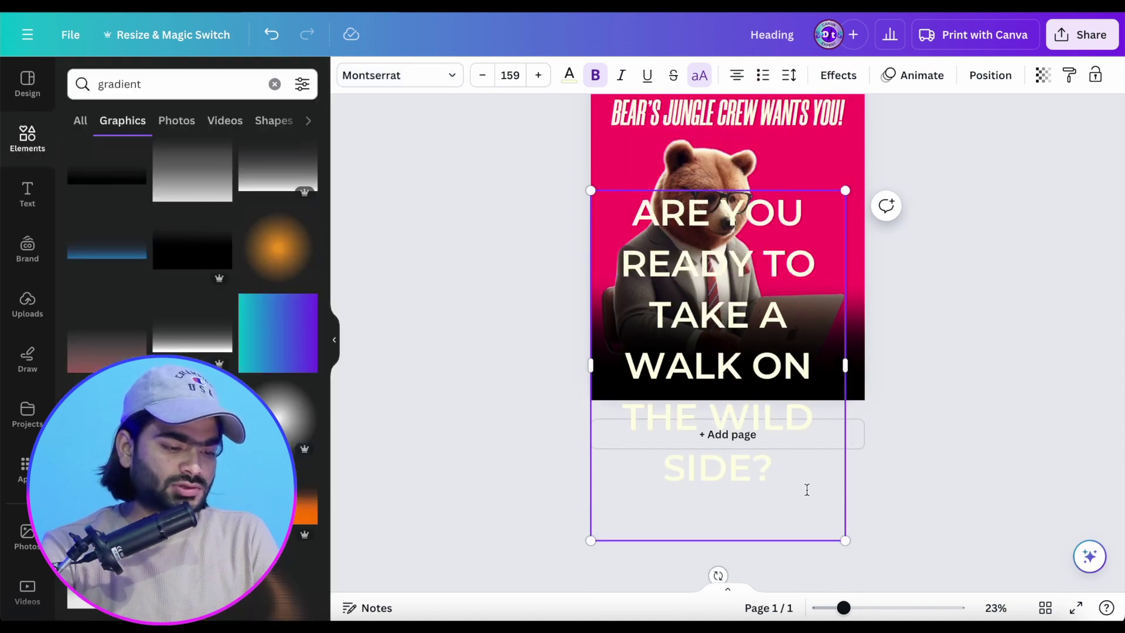
pyautogui.moveTo(845, 539); pyautogui.dragTo(646, 398)
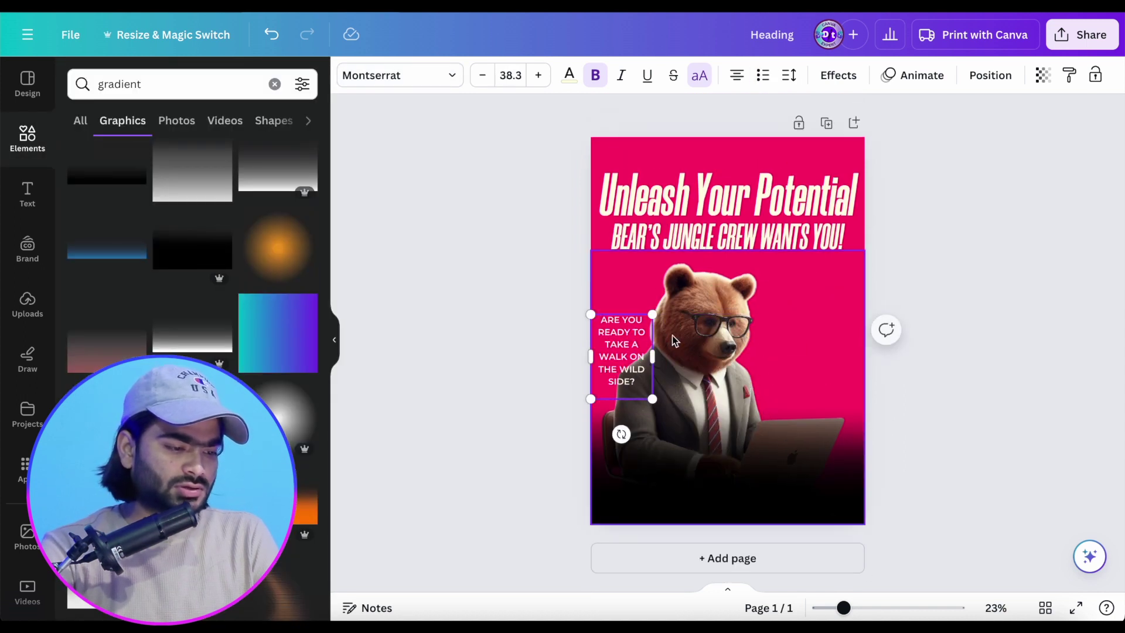
# Fit the tagline on one line without uppercase over the black gradient and delete its trailing empty line
pyautogui.moveTo(658, 351); pyautogui.dragTo(868, 328)
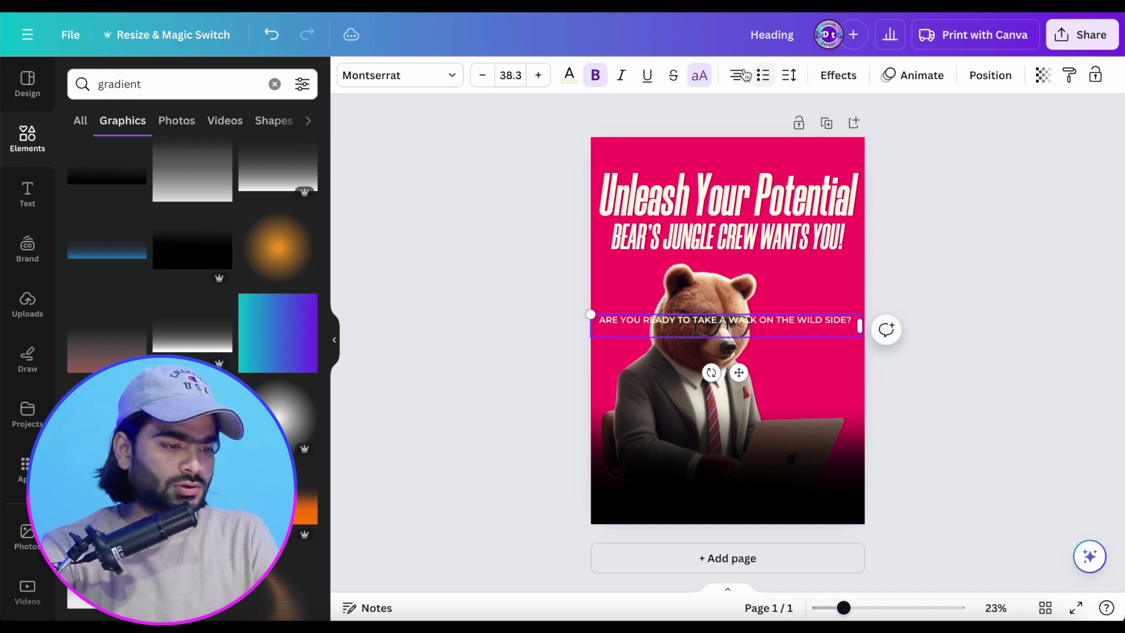
pyautogui.moveTo(786, 325); pyautogui.dragTo(788, 496)
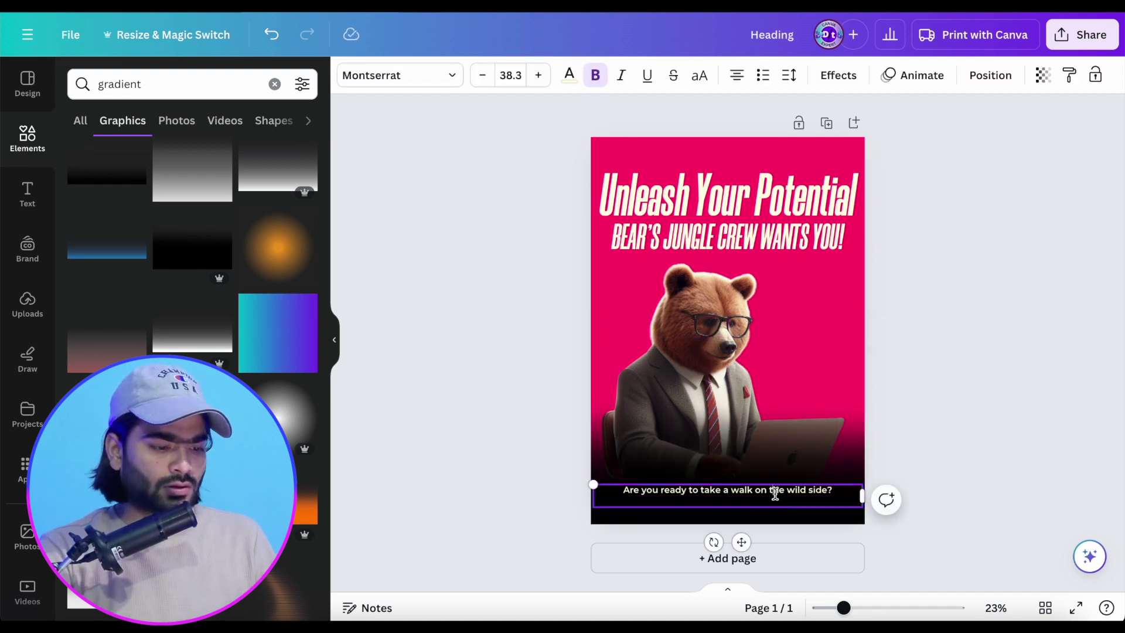
pyautogui.press('BackSpace')
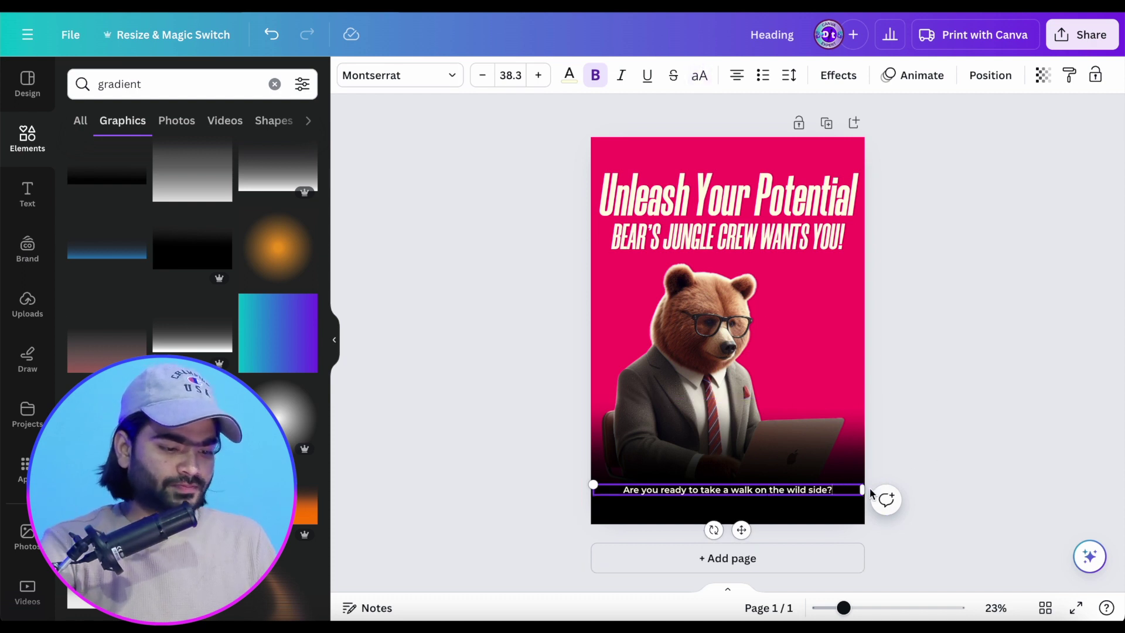
# Narrow the tagline's text box, duplicate it directly below, and replace the copy's text with a sample phone number
pyautogui.moveTo(865, 489); pyautogui.dragTo(838, 490)
pyautogui.click(986, 407)
pyautogui.click(764, 500)
pyautogui.moveTo(763, 500); pyautogui.dragTo(753, 515)
pyautogui.doubleClick(752, 514)
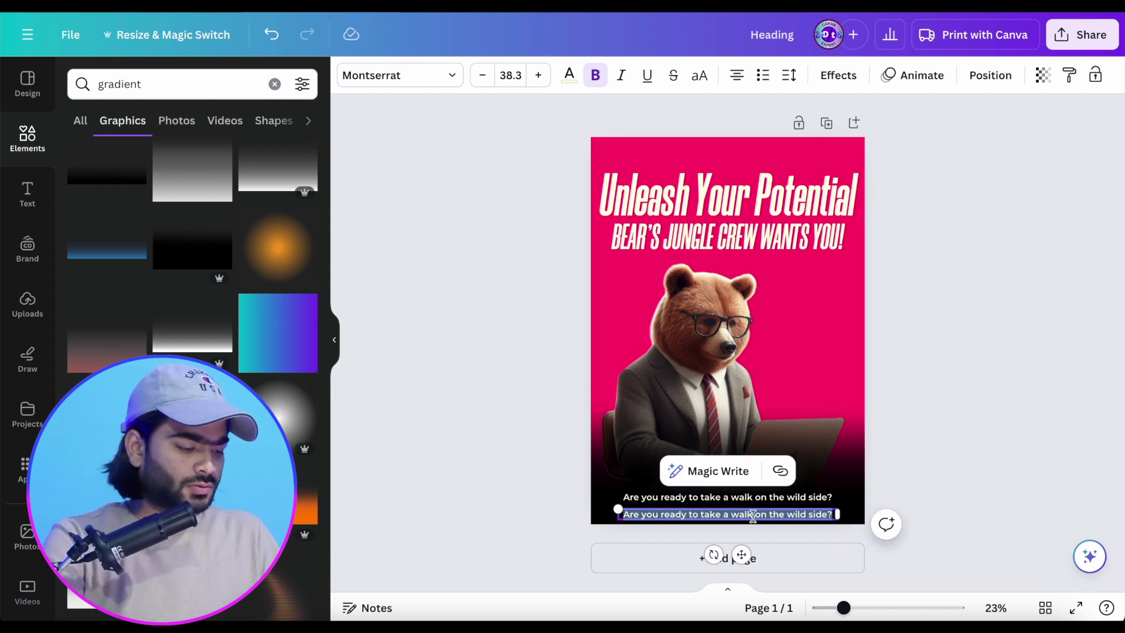
pyautogui.press('BackSpace')
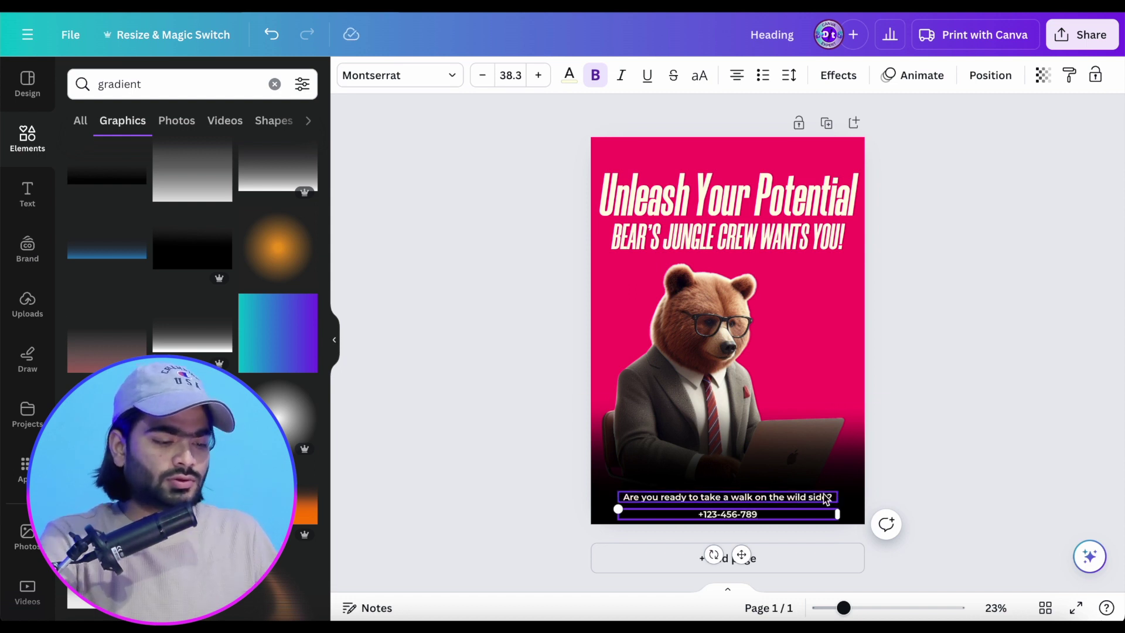
# Place the phone number close beneath the tagline, enlarge it to about size 70.2 and make it italic
pyautogui.click(988, 498)
pyautogui.click(752, 519)
pyautogui.moveTo(752, 518); pyautogui.dragTo(756, 513)
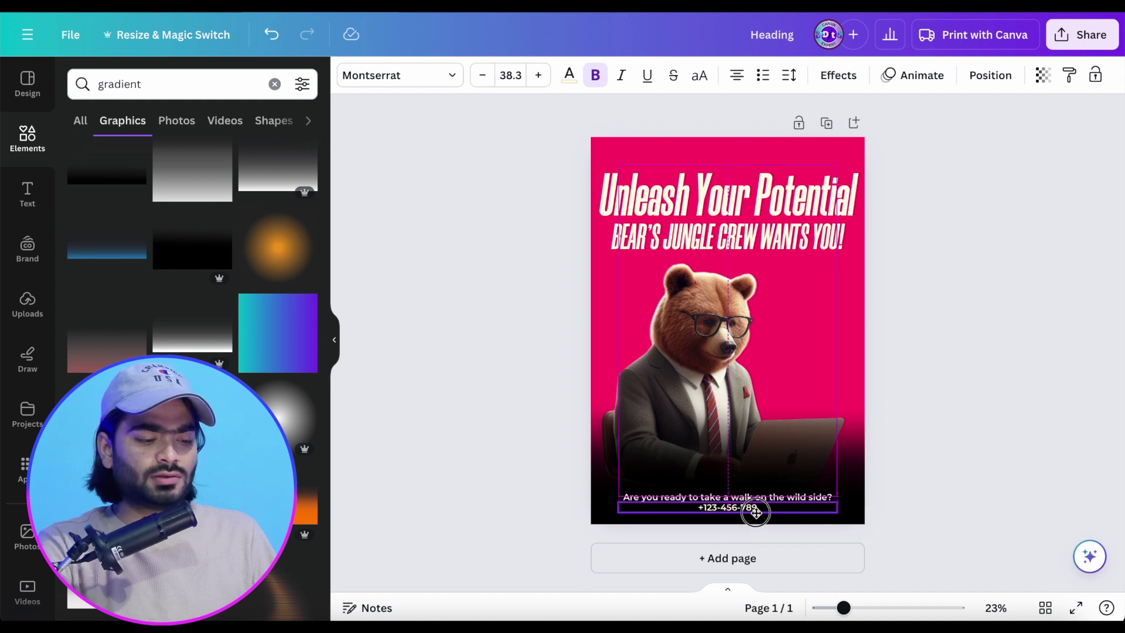
pyautogui.rightClick(755, 515)
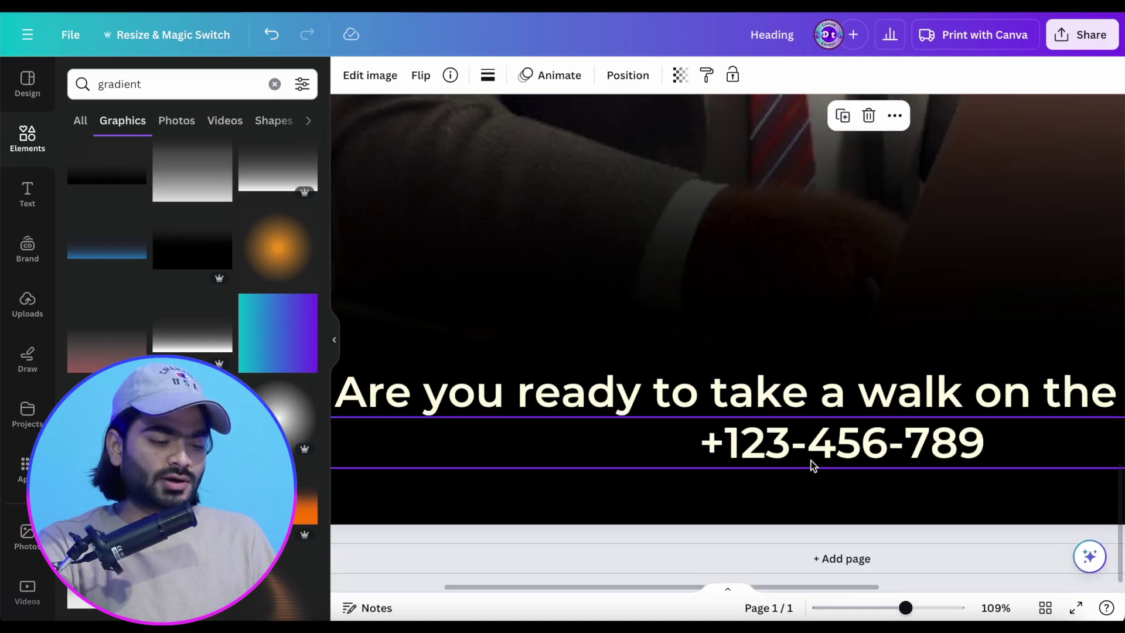
pyautogui.moveTo(811, 460); pyautogui.dragTo(810, 471)
pyautogui.scroll(-10, 841, 469)
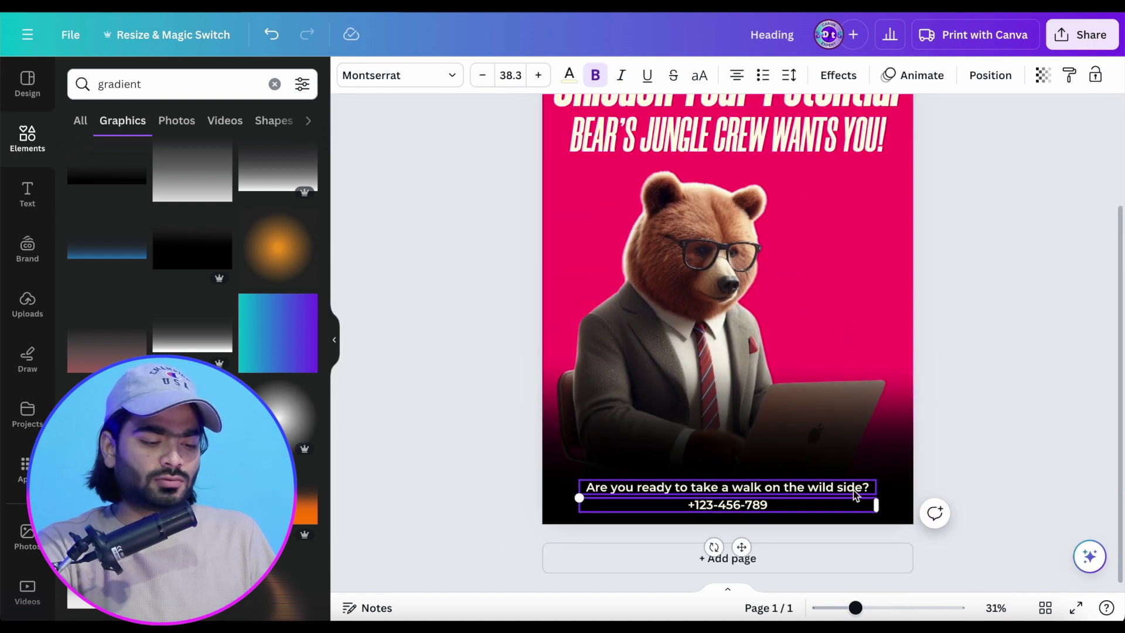
pyautogui.moveTo(875, 500); pyautogui.dragTo(852, 517)
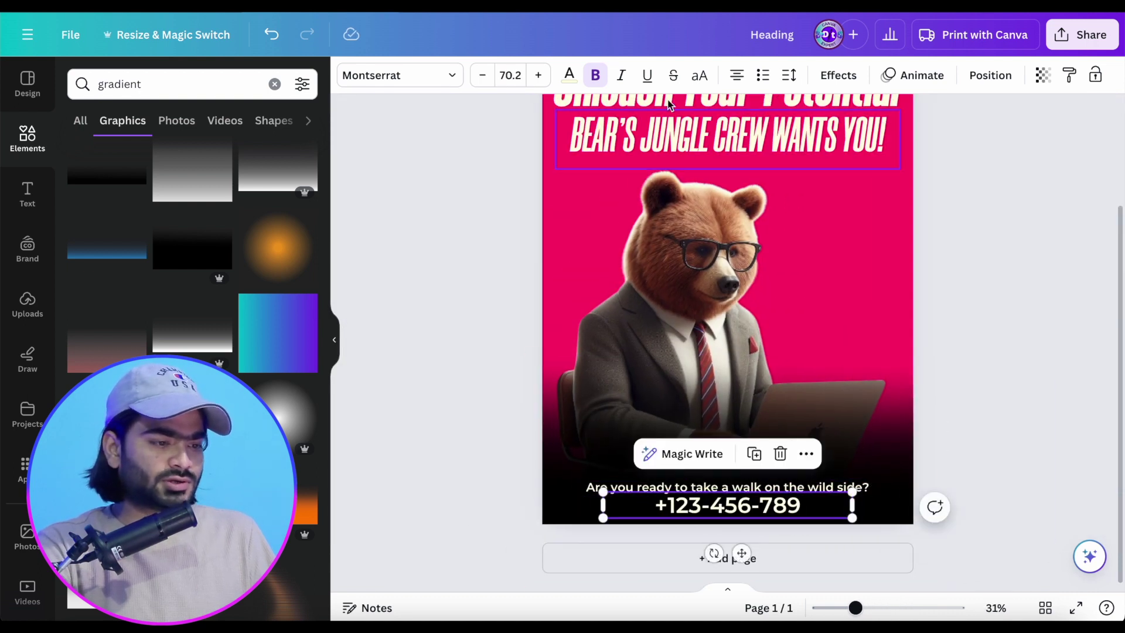
pyautogui.click(623, 75)
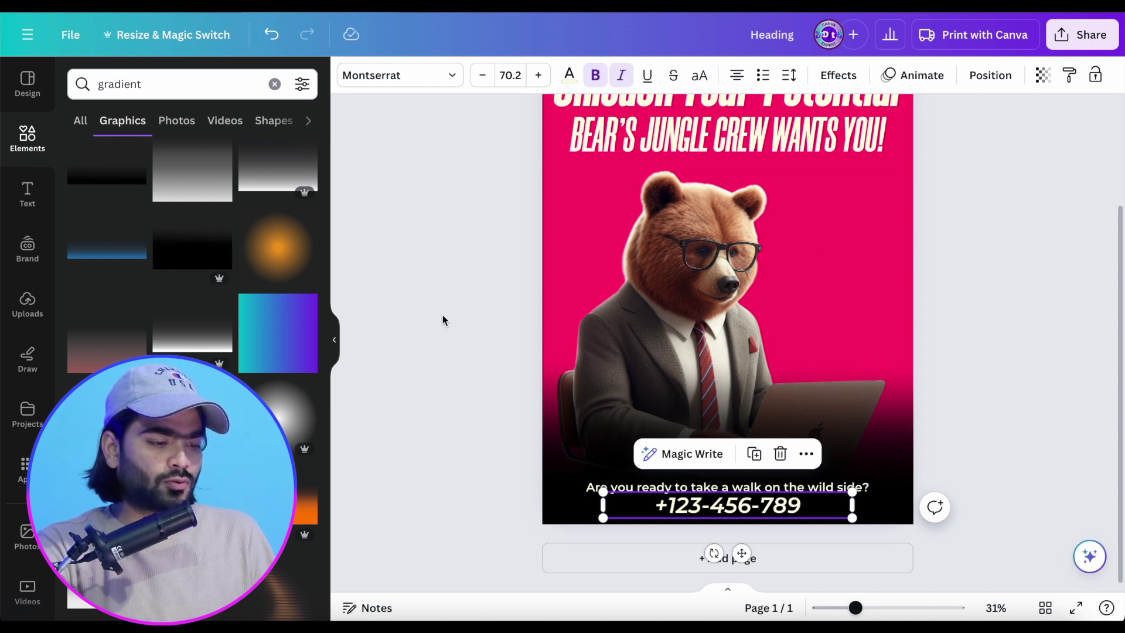
pyautogui.click(407, 332)
# Wrap the tagline onto two lines just above the phone number and set its Montserrat weight to Medium
pyautogui.click(757, 490)
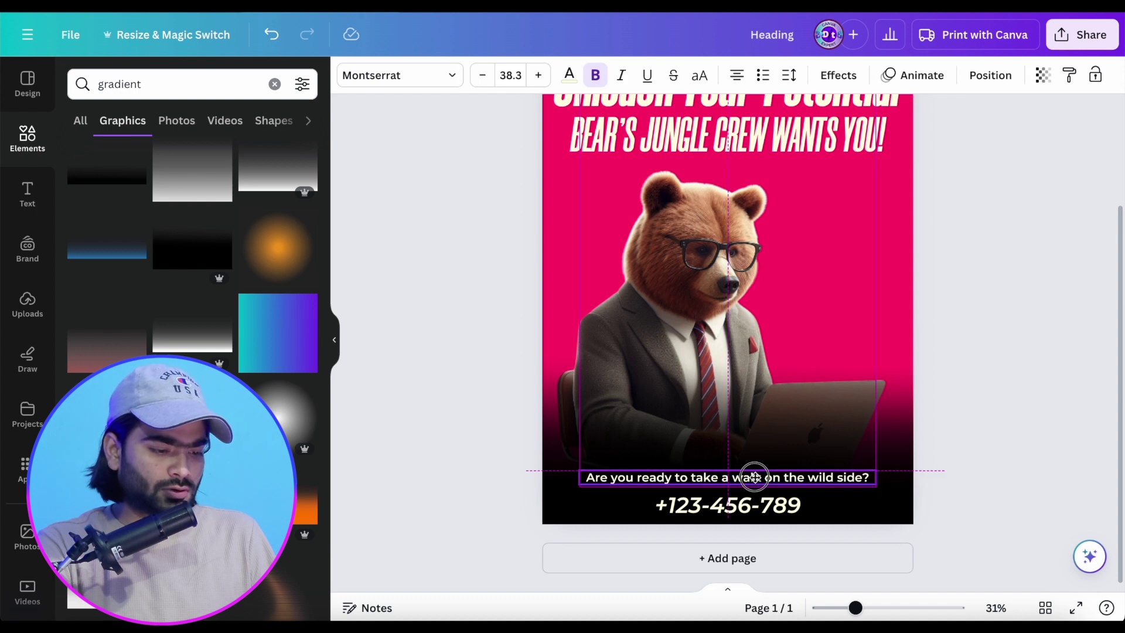
pyautogui.moveTo(878, 473)
pyautogui.mouseDown()
pyautogui.moveTo(837, 481)
pyautogui.moveTo(877, 479)
pyautogui.mouseUp()
pyautogui.click(698, 75)
pyautogui.click(698, 75)
pyautogui.click(400, 75)
pyautogui.hotkey('ctrl', 'z')
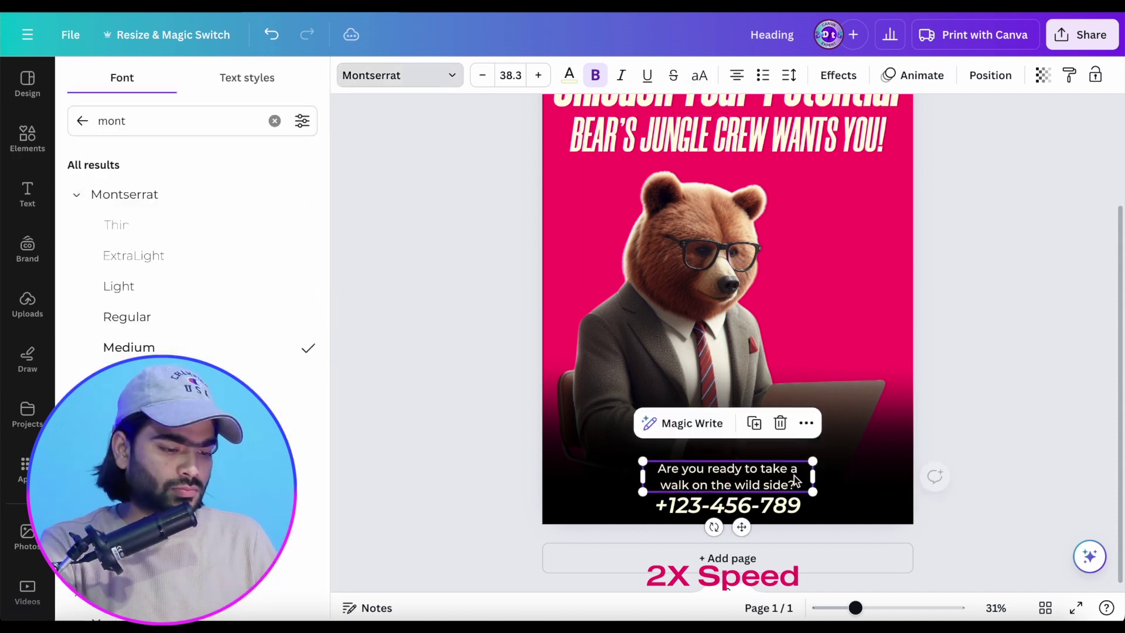
pyautogui.click(776, 475)
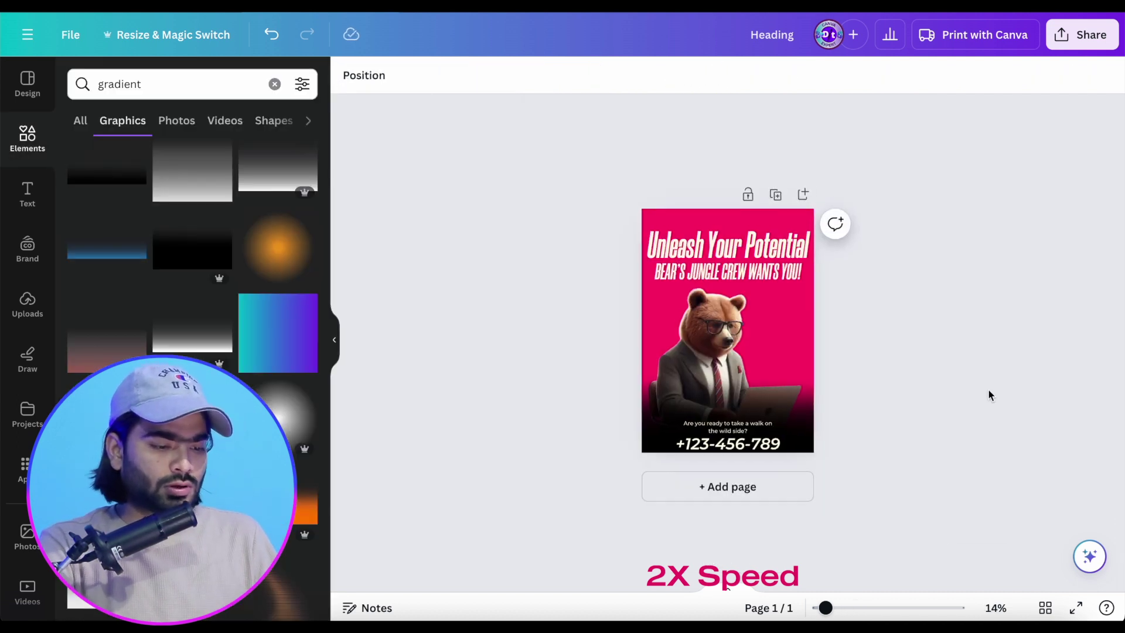
# Add the red blurred gradient graphic, enlarge it beyond the poster's edges and send it to the back
pyautogui.scroll(3, 988, 393)
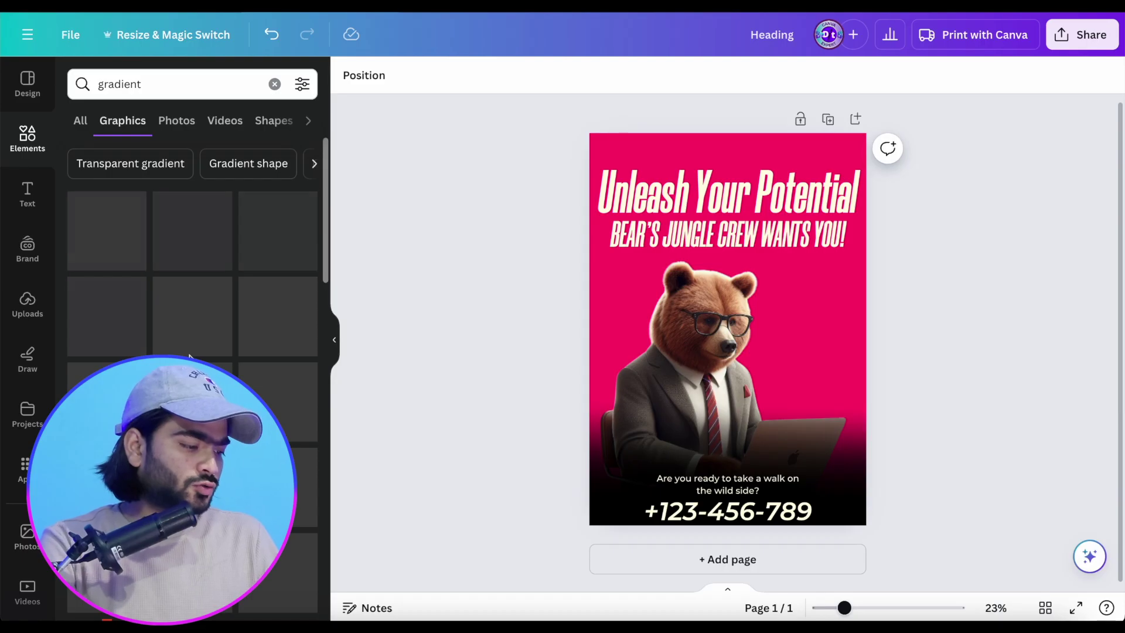
pyautogui.click(184, 332)
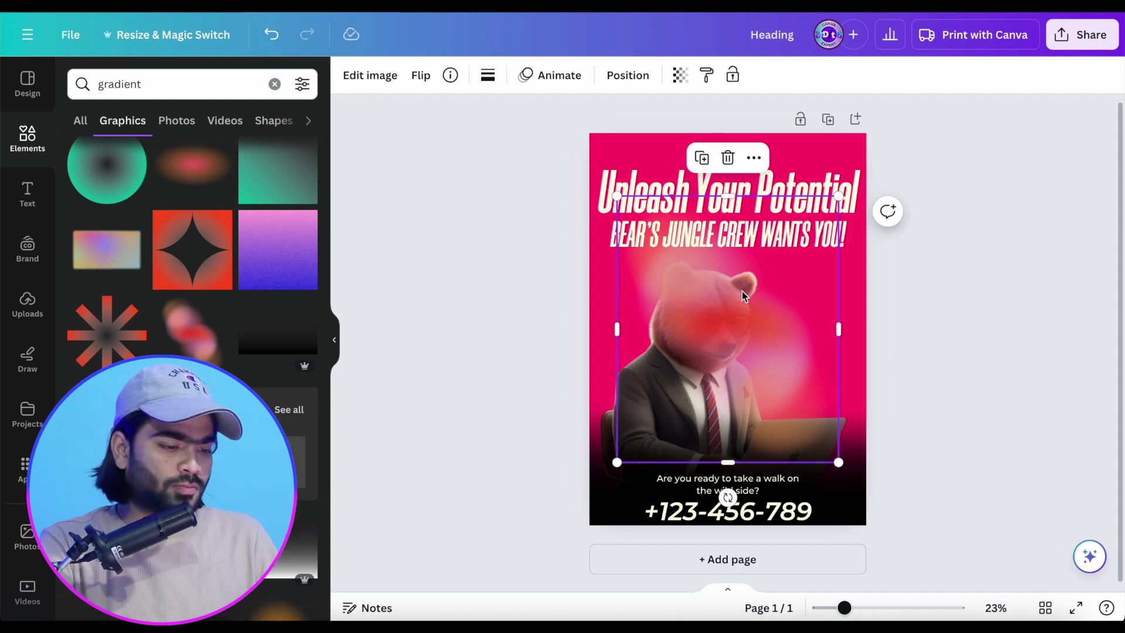
pyautogui.moveTo(838, 462); pyautogui.dragTo(1032, 472)
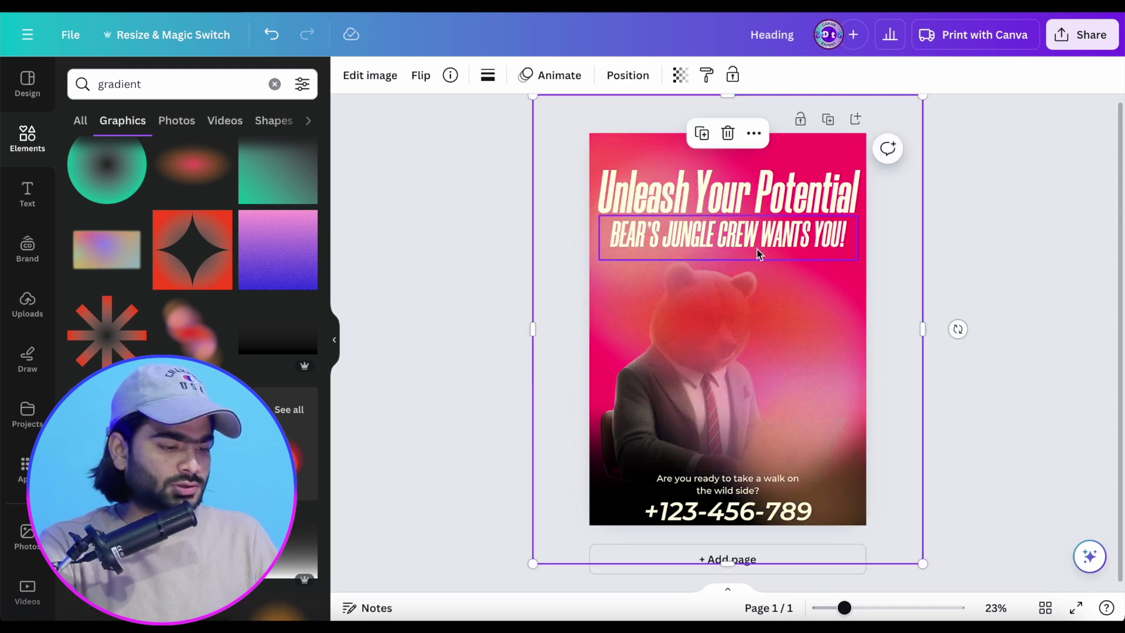
pyautogui.click(644, 79)
pyautogui.click(231, 145)
pyautogui.click(430, 252)
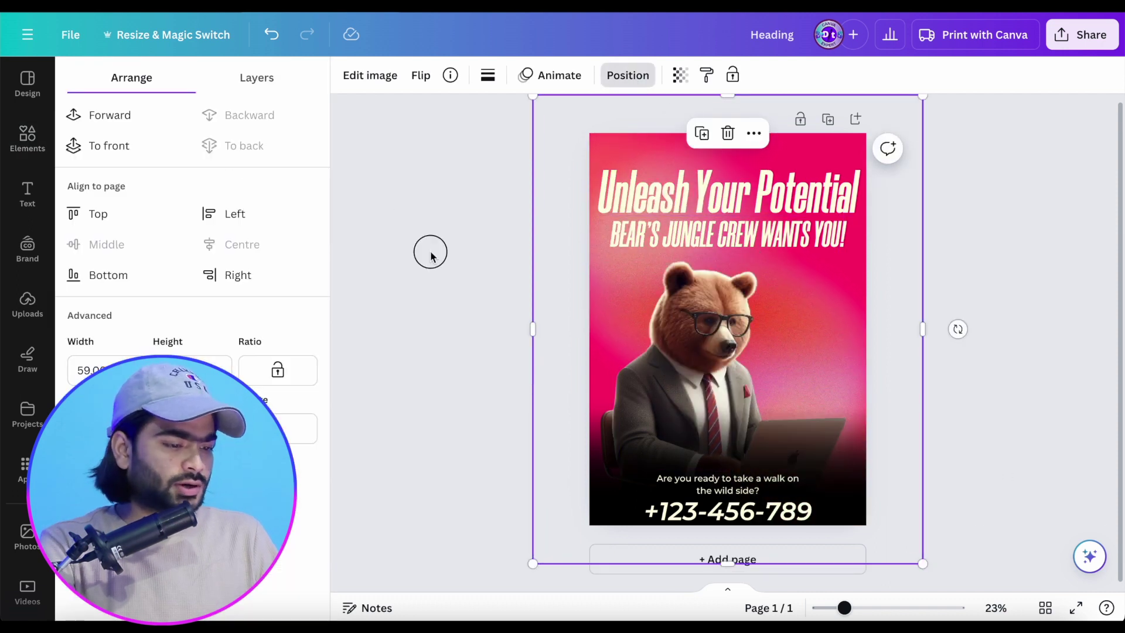
# Add the orange blurred gradient from the Magic Recommendations and place it beside the bear's head, running off the poster's right edge
pyautogui.scroll(-3, 147, 231)
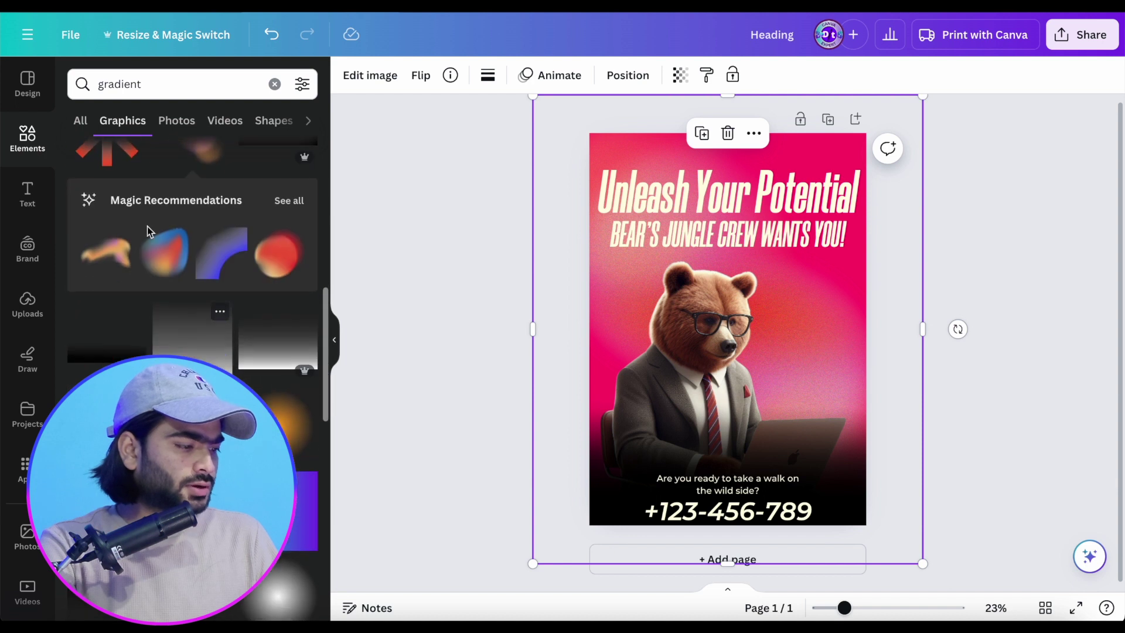
pyautogui.click(111, 267)
pyautogui.moveTo(727, 328); pyautogui.dragTo(832, 281)
pyautogui.moveTo(909, 299); pyautogui.dragTo(981, 287)
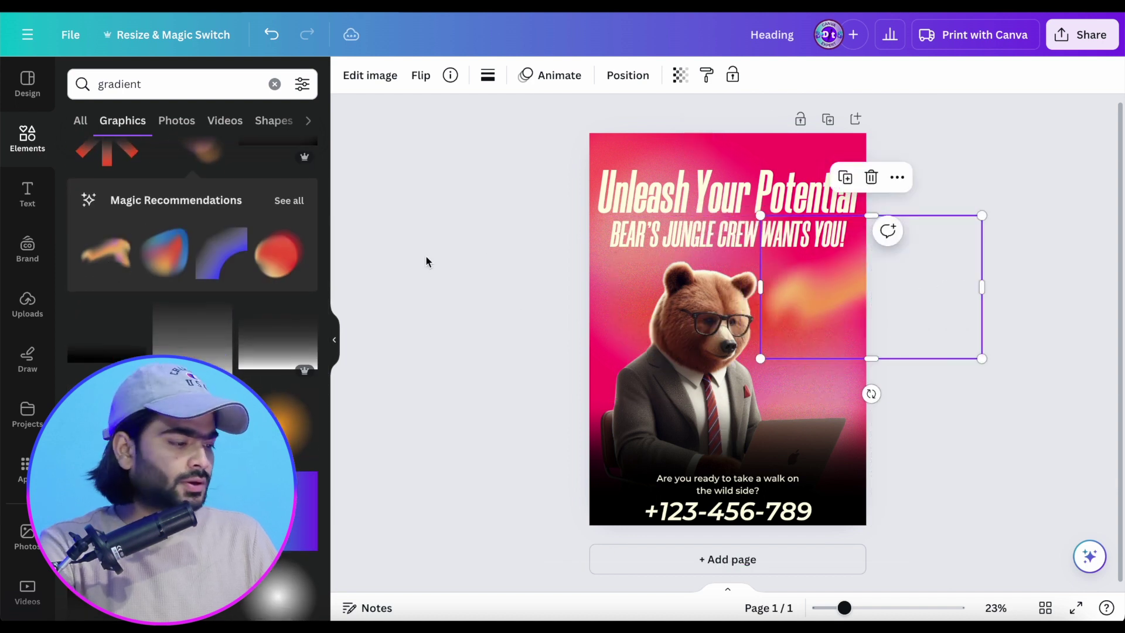
pyautogui.click(426, 262)
pyautogui.scroll(-5, 193, 263)
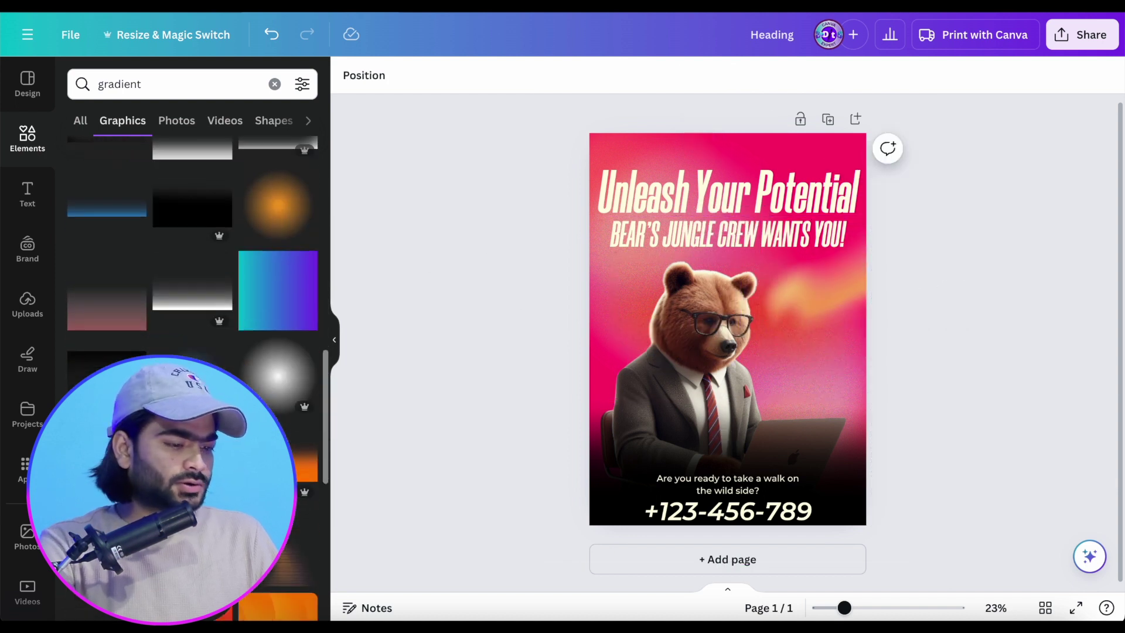
pyautogui.click(591, 345)
pyautogui.click(736, 155)
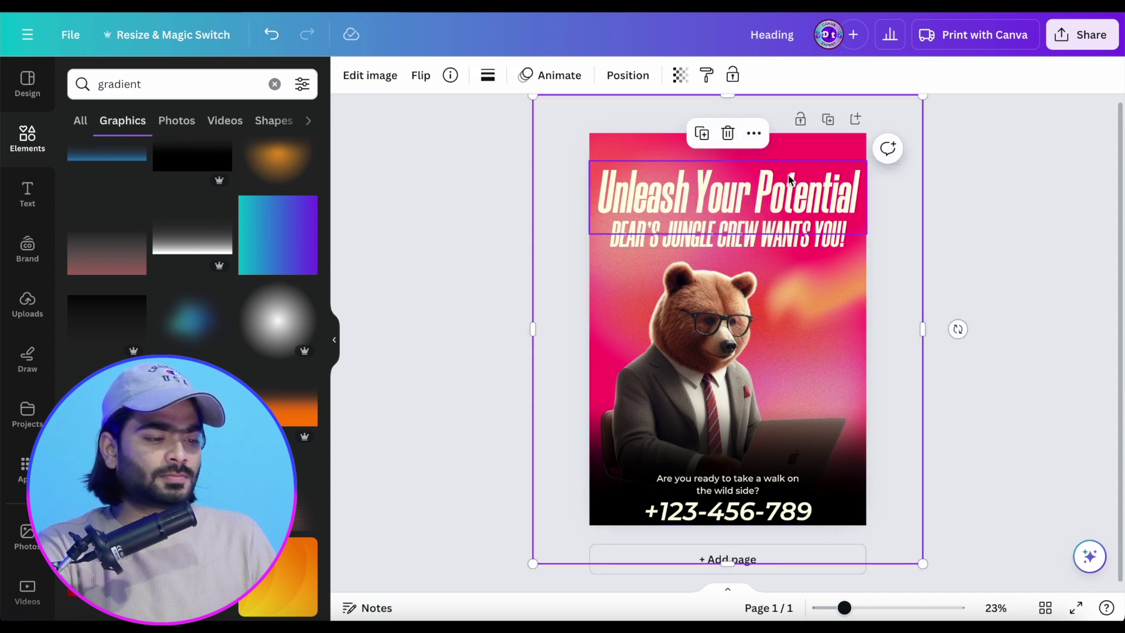
pyautogui.click(808, 288)
pyautogui.click(760, 354)
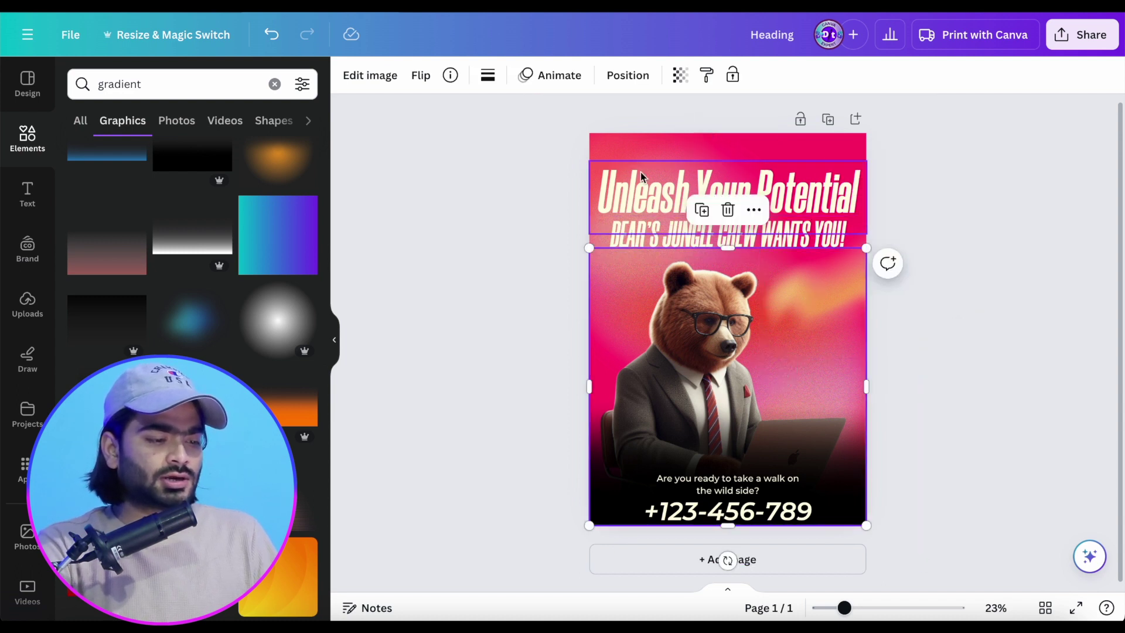
pyautogui.click(611, 136)
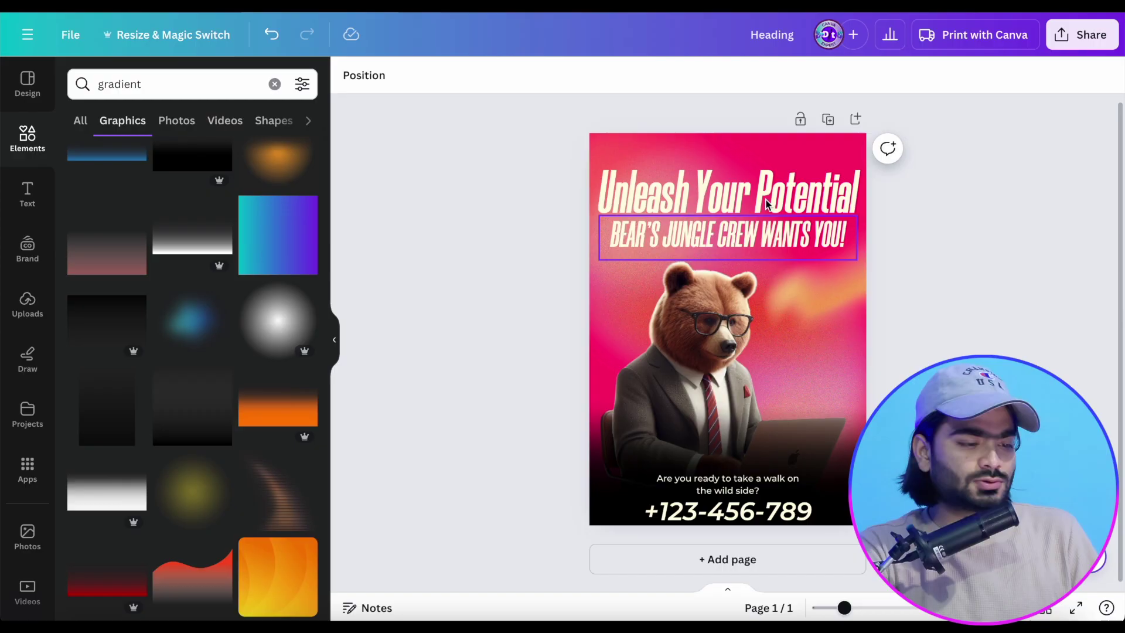
# Change the poster's background colour to a custom dark green
pyautogui.click(840, 148)
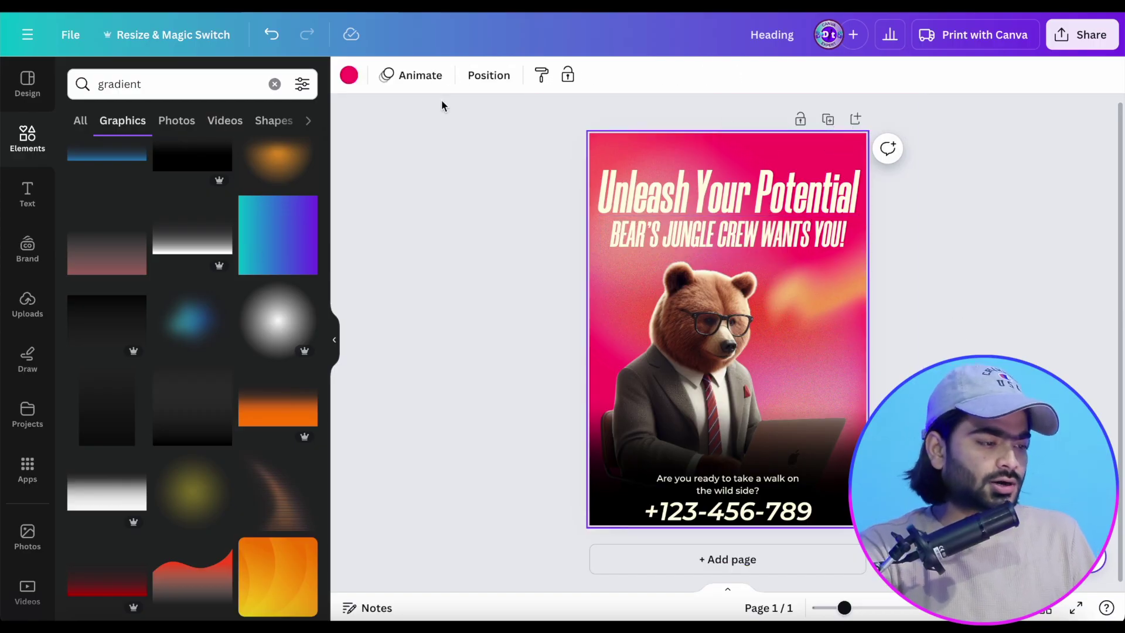
pyautogui.click(348, 76)
pyautogui.scroll(-6, 210, 379)
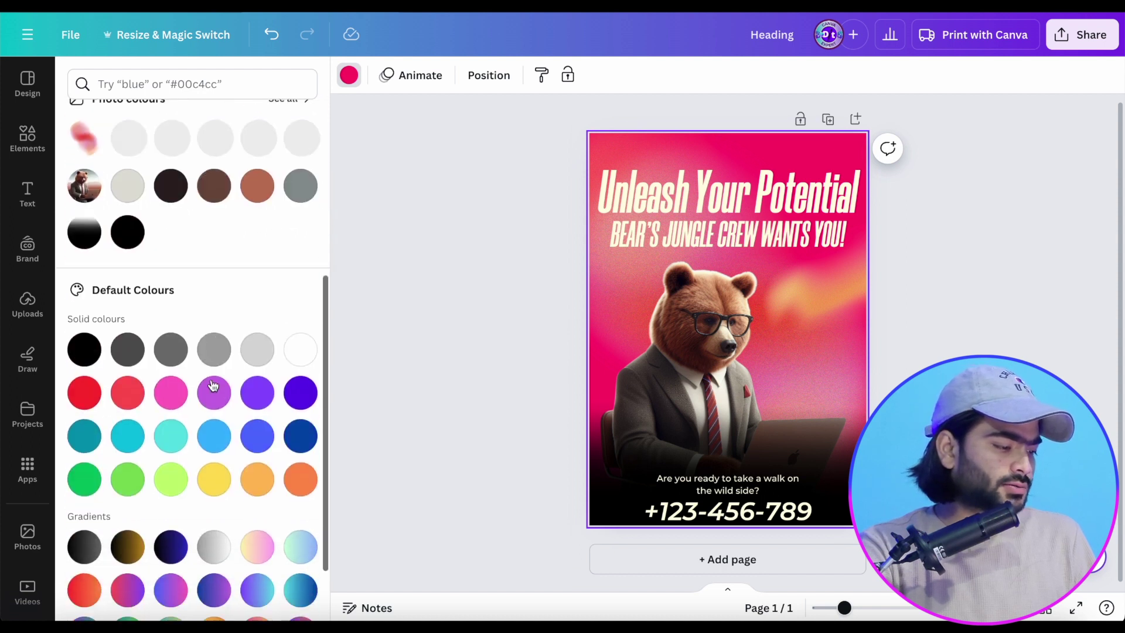
pyautogui.click(82, 390)
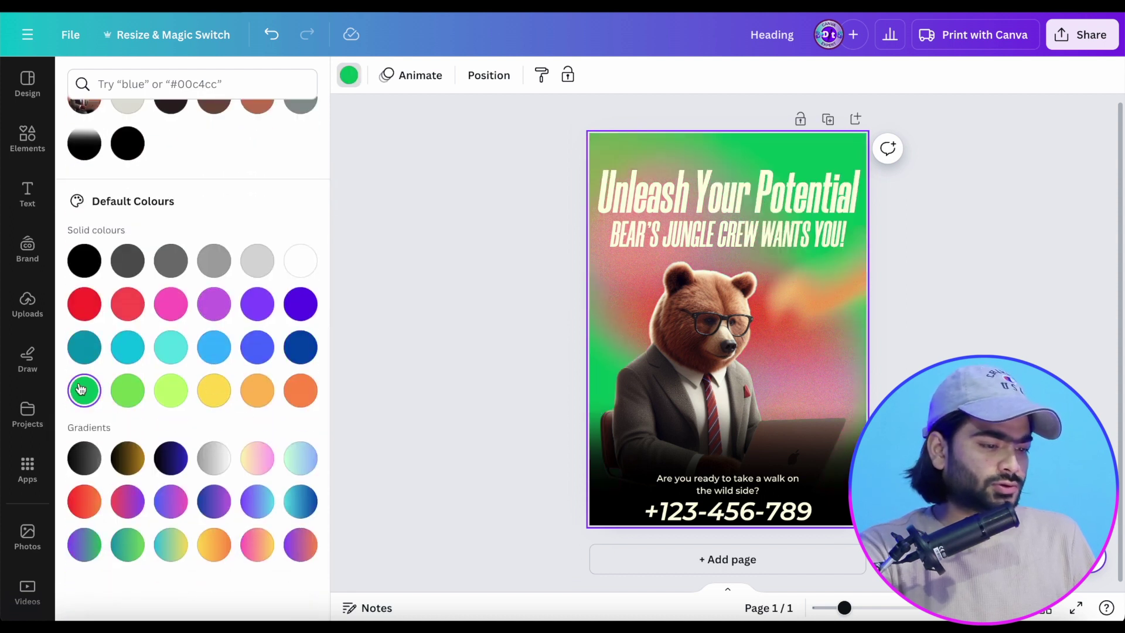
pyautogui.scroll(10, 96, 320)
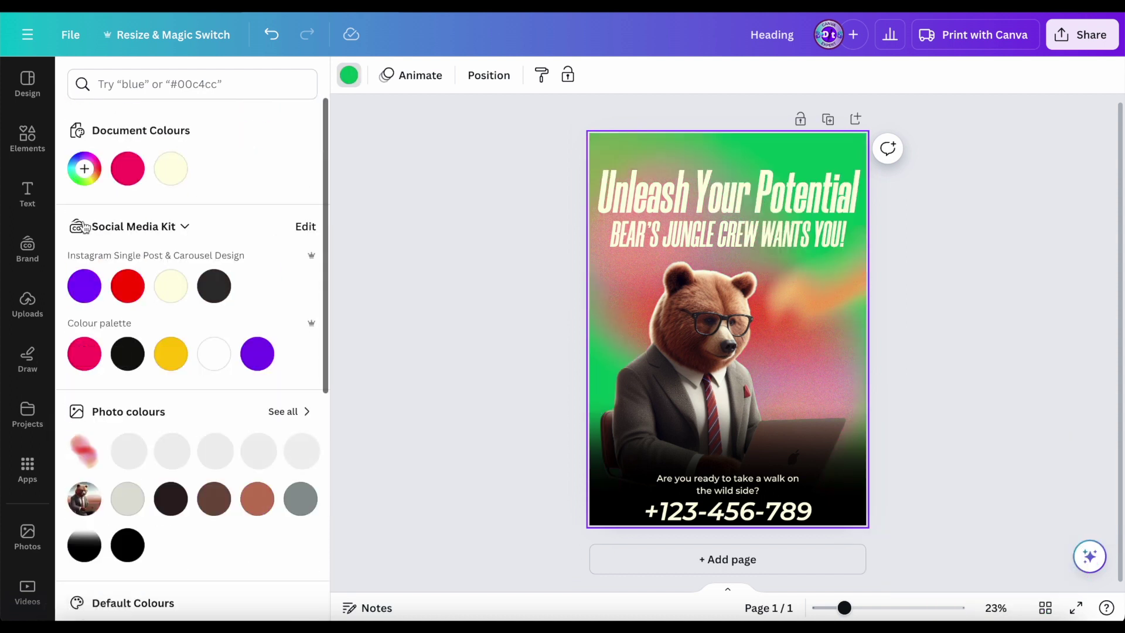
pyautogui.click(84, 168)
pyautogui.moveTo(166, 339); pyautogui.dragTo(173, 335)
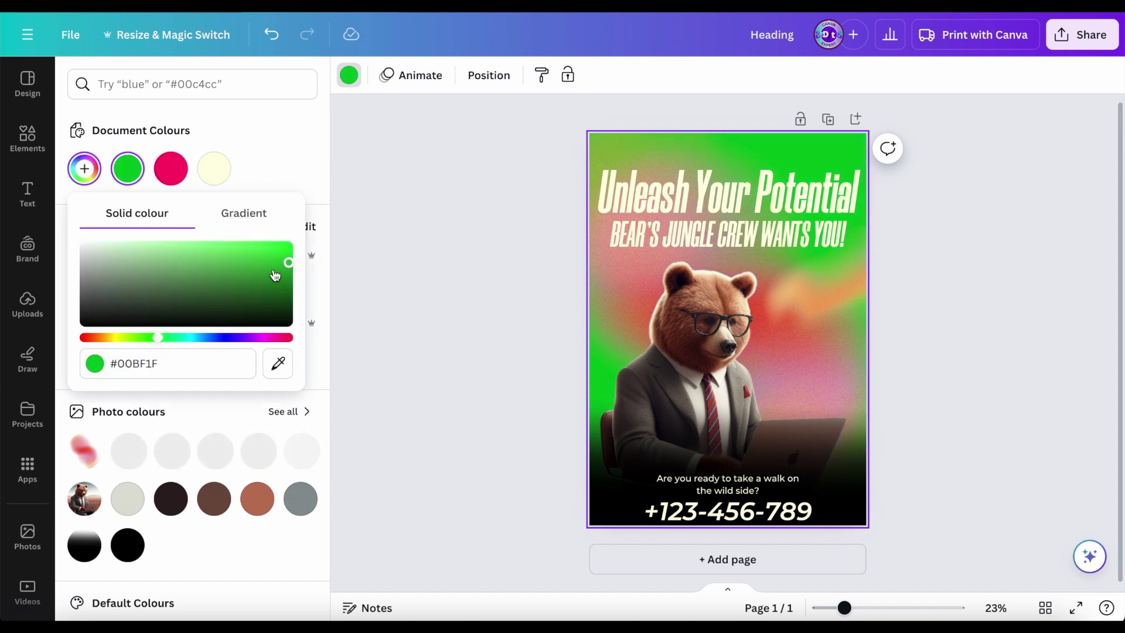
pyautogui.moveTo(283, 262); pyautogui.dragTo(286, 290)
# Replace the large red blurred gradient with the blue-teal blurred one, enlarged over the lower poster and sent to the back
pyautogui.click(622, 143)
pyautogui.press('Delete')
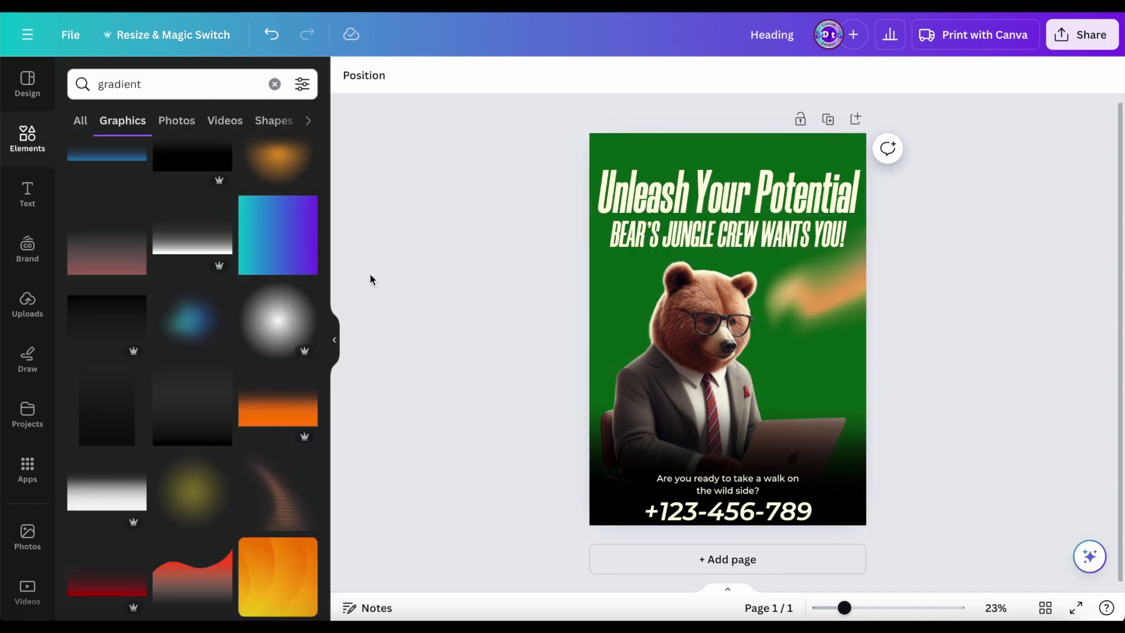
pyautogui.scroll(-1, 208, 442)
pyautogui.click(181, 263)
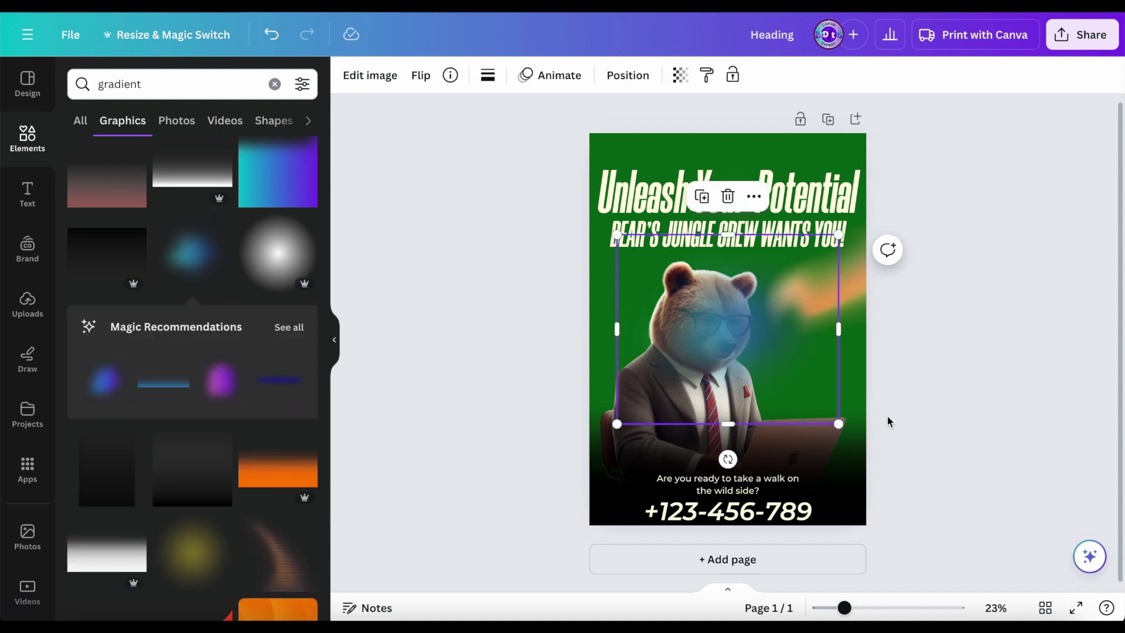
pyautogui.moveTo(721, 462); pyautogui.dragTo(694, 368)
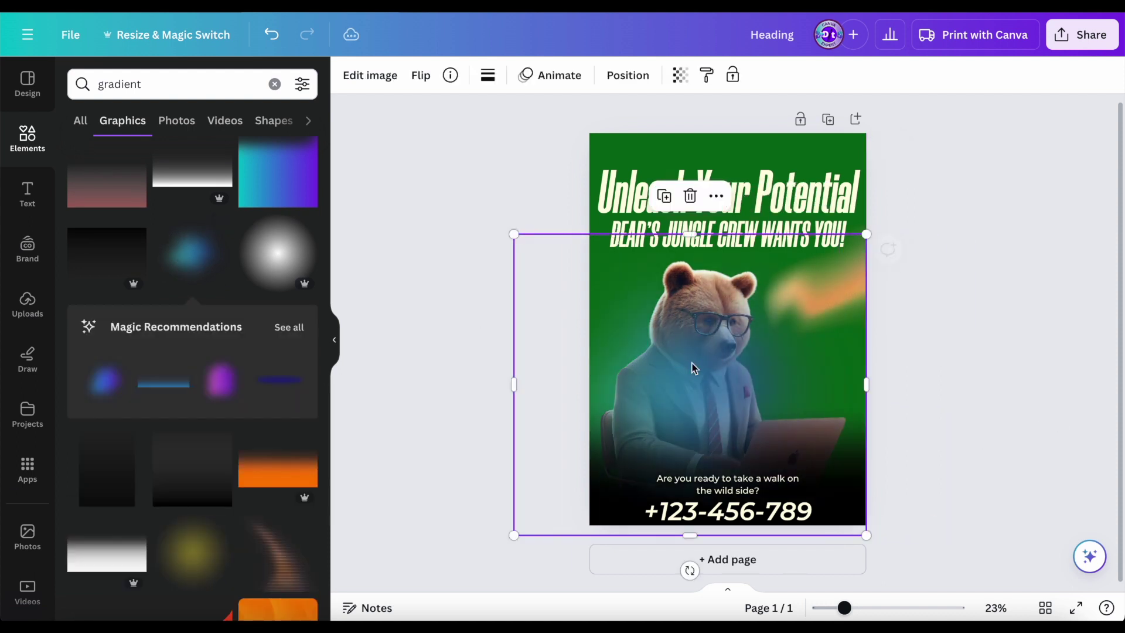
pyautogui.click(609, 75)
pyautogui.click(231, 146)
pyautogui.press('Escape')
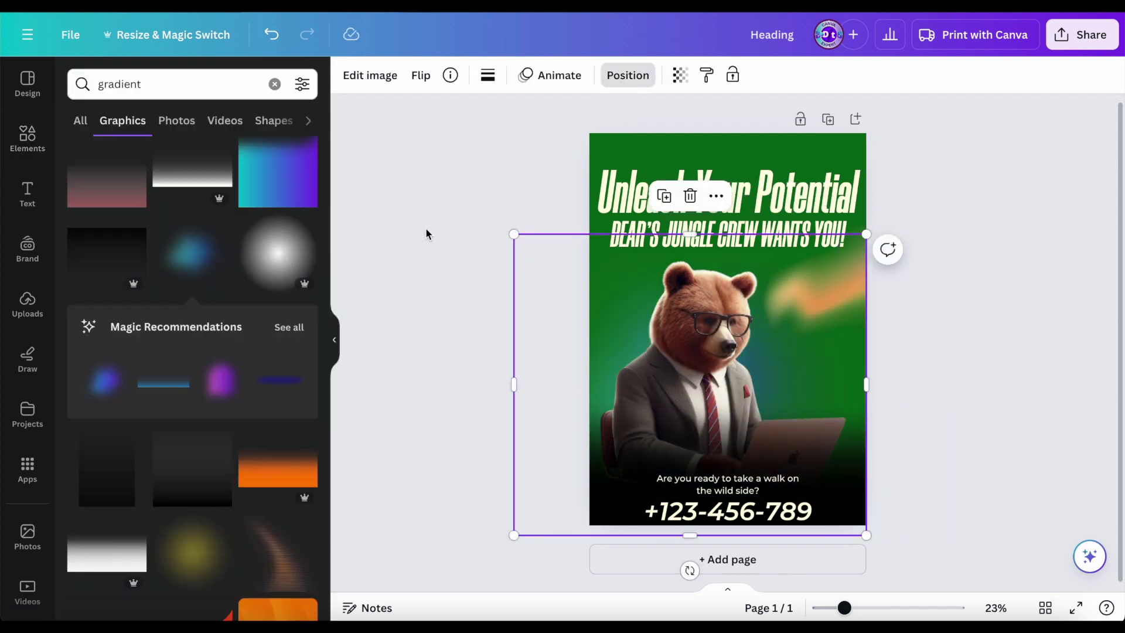
# Add the multicoloured blurred gradient, place it at the poster's lower right beside the bear, and send it to the back
pyautogui.scroll(-5, 199, 344)
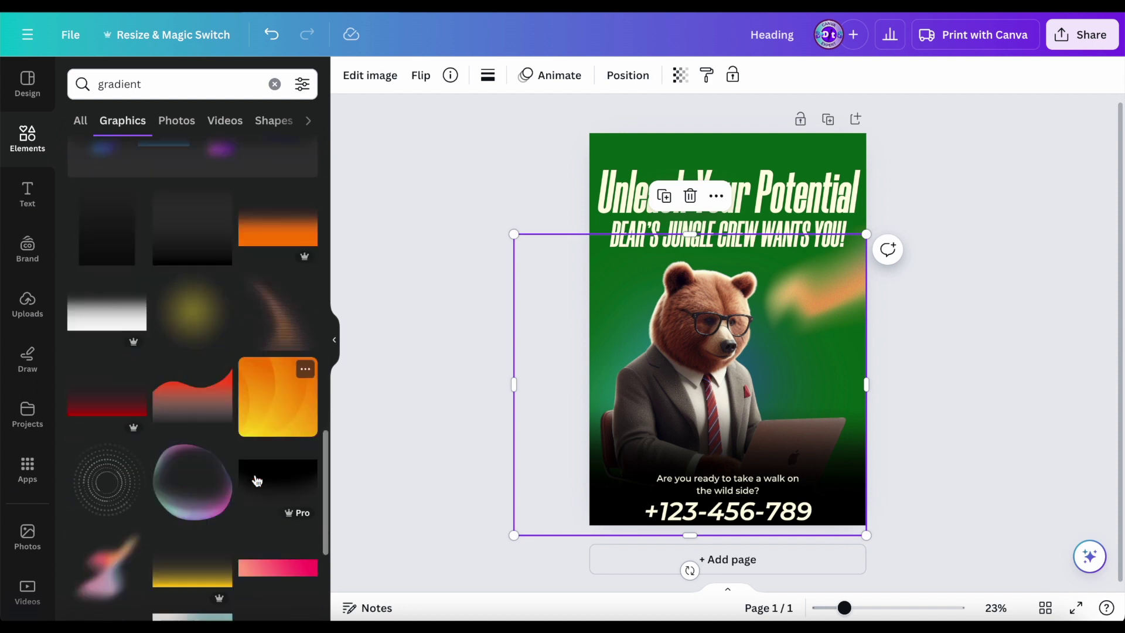
pyautogui.scroll(-3, 190, 401)
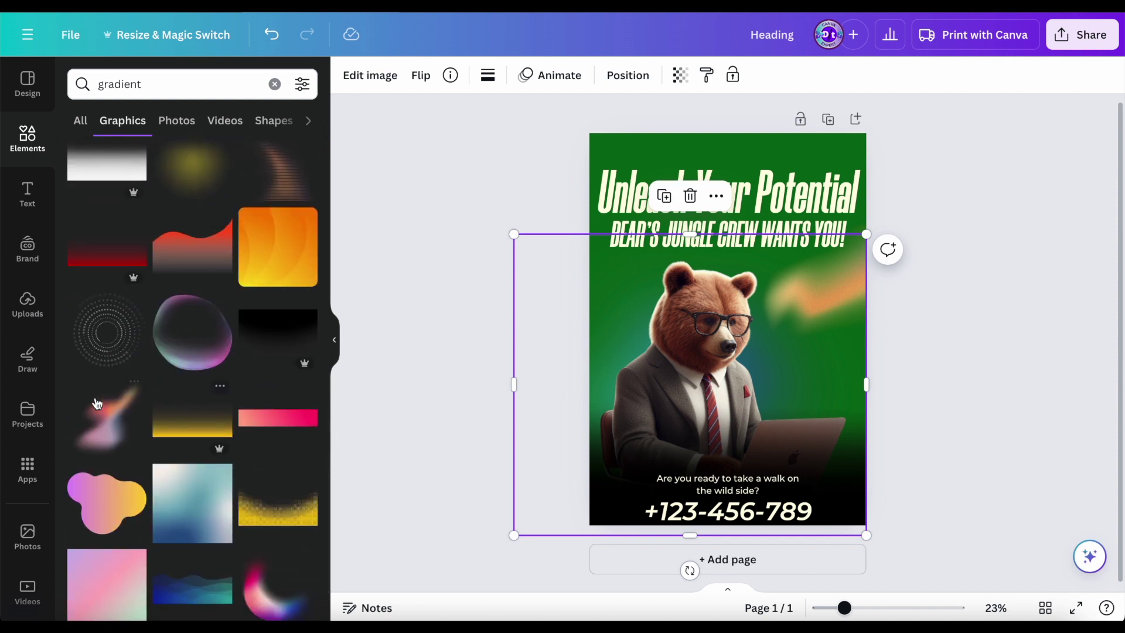
pyautogui.click(97, 439)
pyautogui.moveTo(770, 358); pyautogui.dragTo(836, 433)
pyautogui.click(613, 71)
pyautogui.click(237, 144)
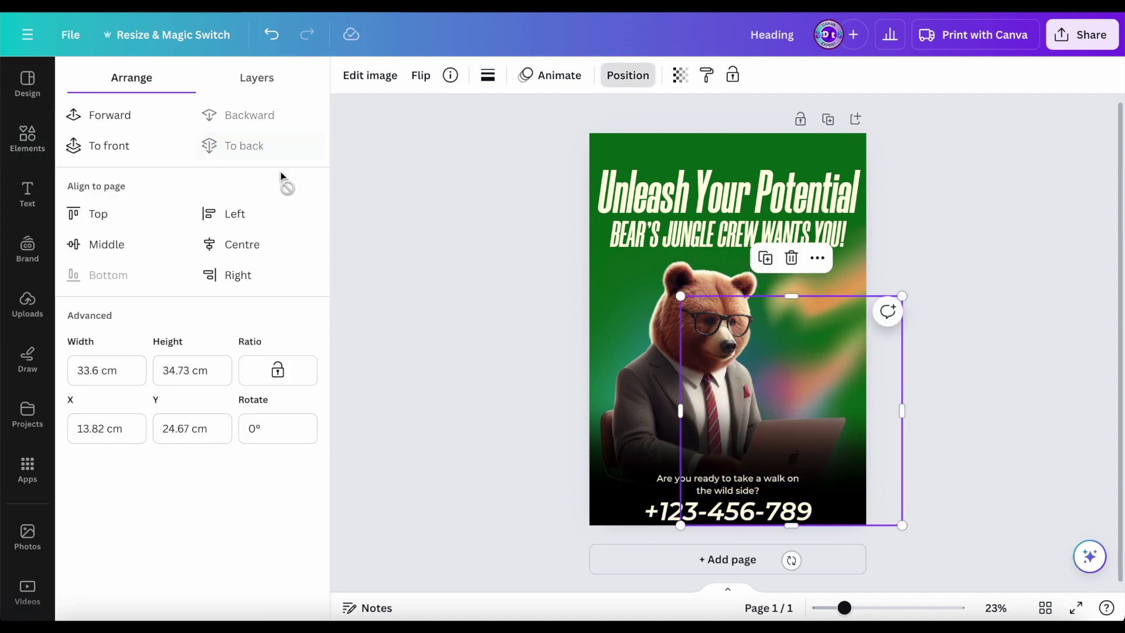
pyautogui.click(451, 291)
# Search the graphics elements for "jungle"
pyautogui.click(146, 83)
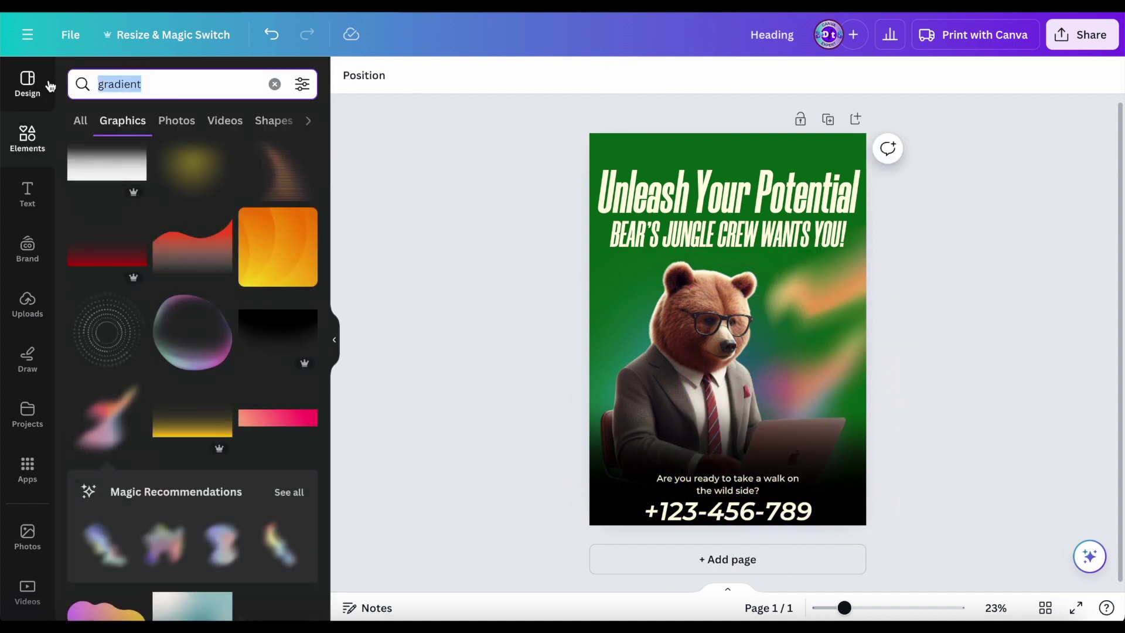
pyautogui.write('jungle')
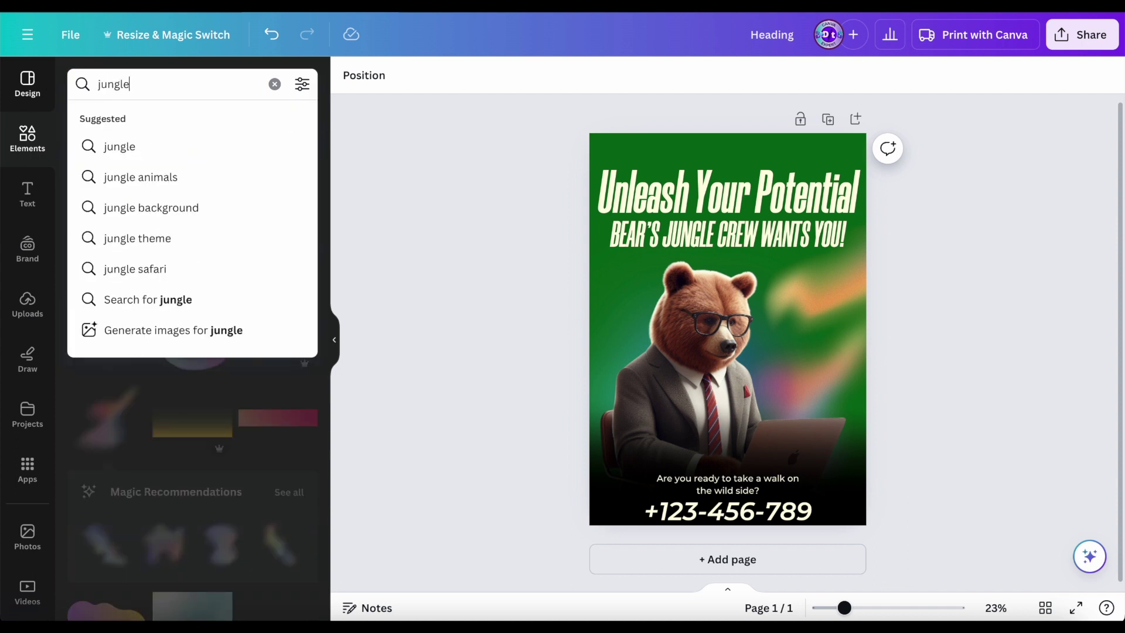
pyautogui.press('Return')
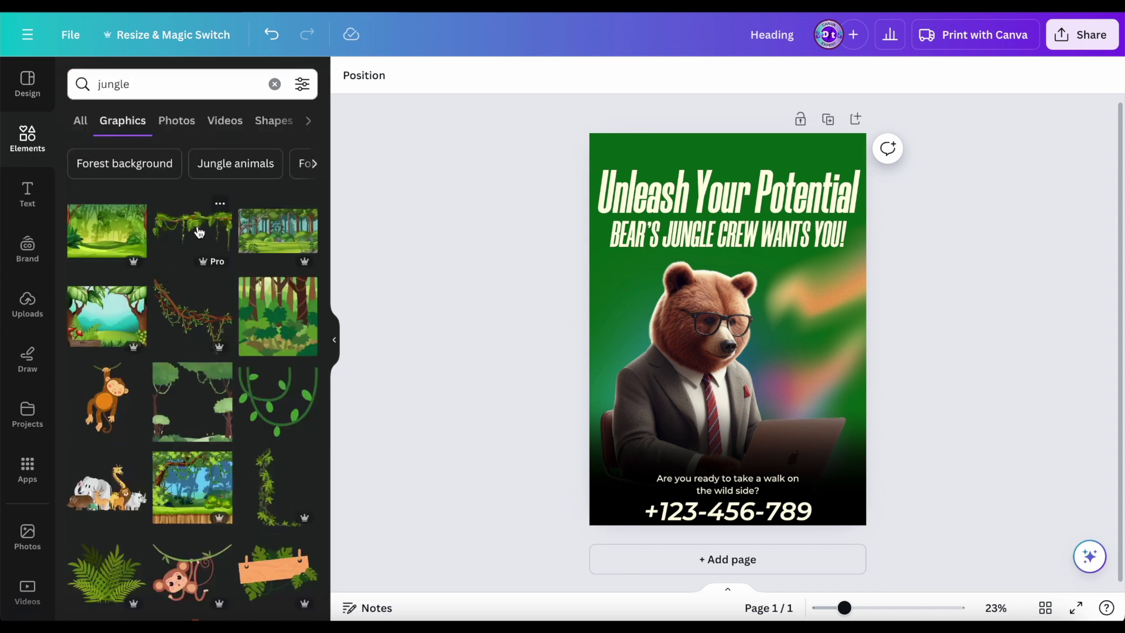
# Add the hanging leafy vine graphic along the poster's upper edge, shrink it, and place a duplicate beside it to span the width
pyautogui.click(193, 234)
pyautogui.moveTo(754, 331); pyautogui.dragTo(726, 184)
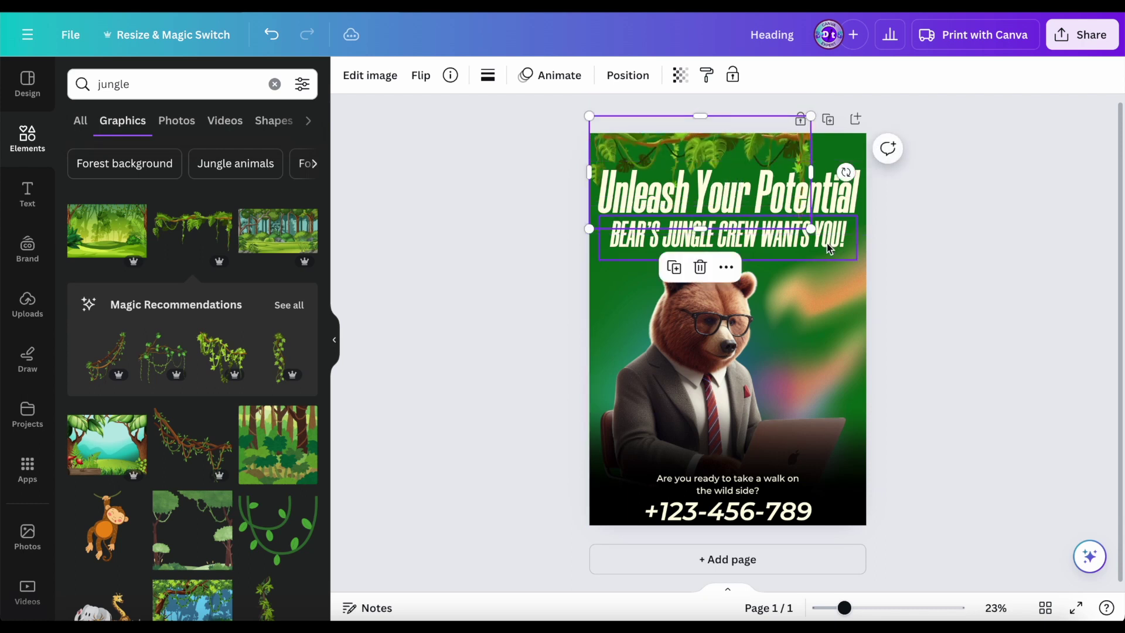
pyautogui.moveTo(813, 229); pyautogui.dragTo(761, 204)
pyautogui.moveTo(720, 161); pyautogui.dragTo(859, 154)
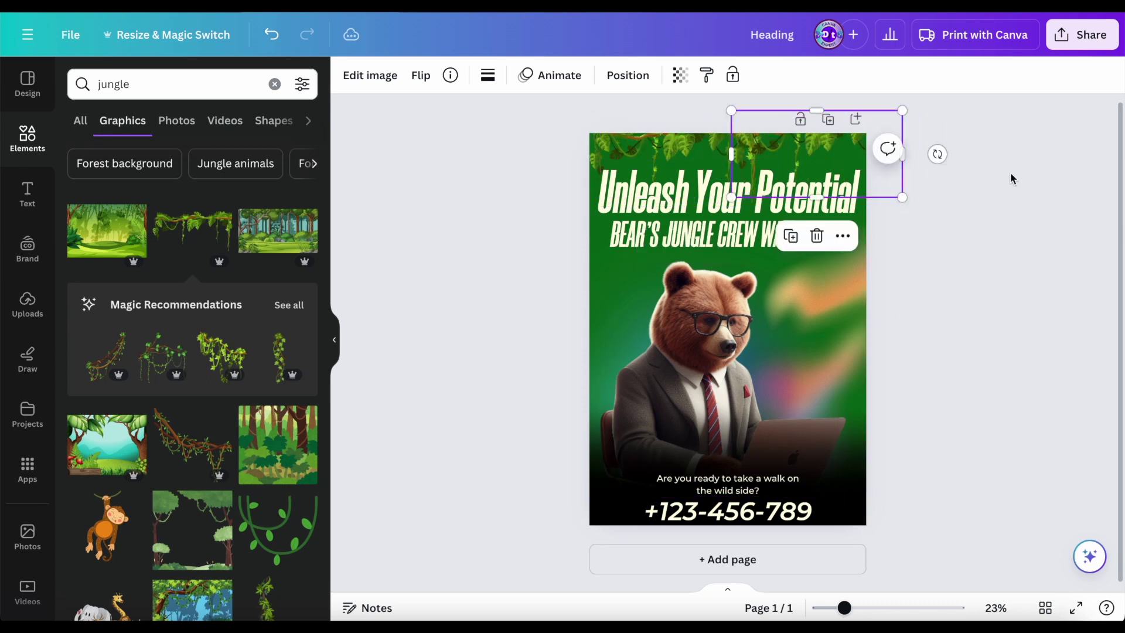
pyautogui.click(1010, 171)
# Bring both hanging vine graphics to the front of the poster
pyautogui.click(785, 150)
pyautogui.keyDown('shift'); pyautogui.click(665, 151); pyautogui.keyUp('shift')
pyautogui.click(625, 75)
pyautogui.click(156, 157)
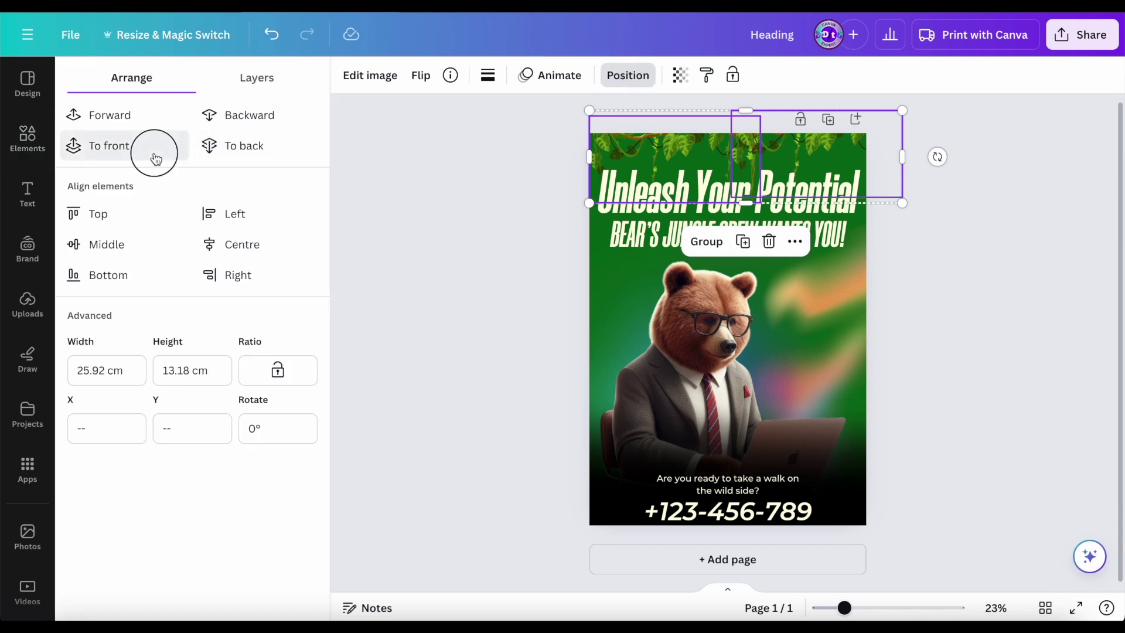
pyautogui.click(430, 243)
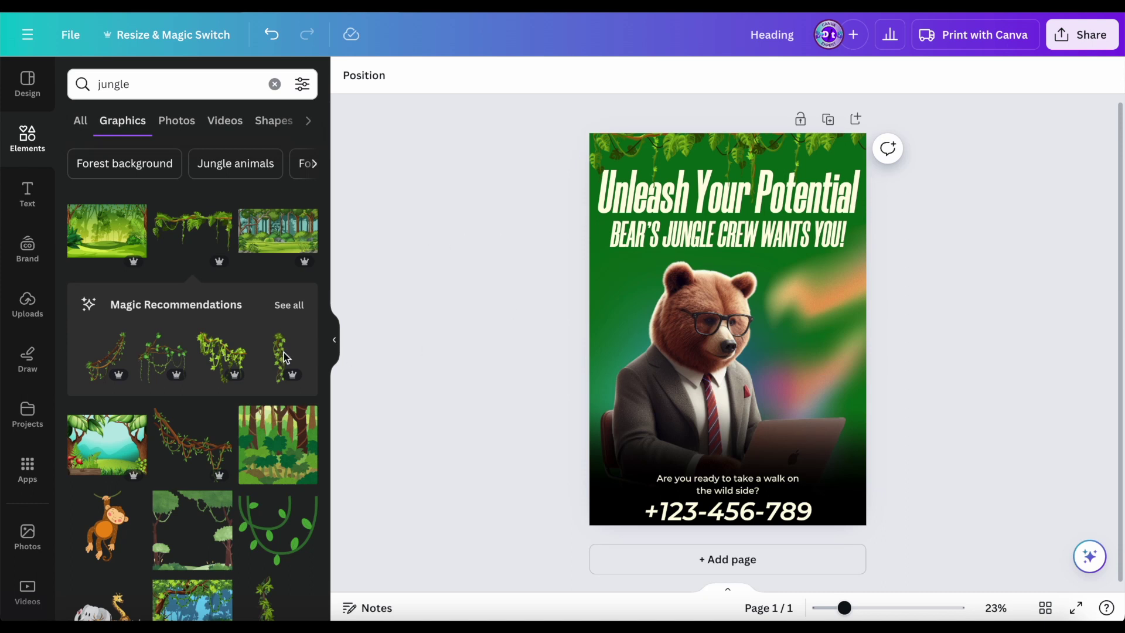
# Add a subheading reading "We want YOu" over the bear and enlarge it to font size 154
pyautogui.scroll(-3, 216, 526)
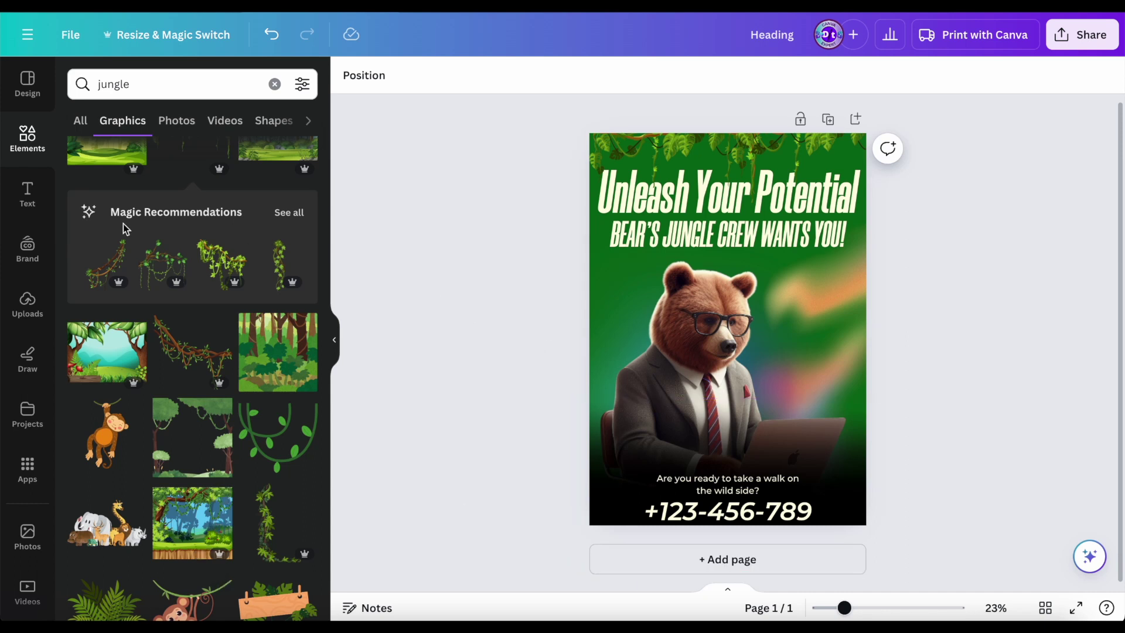
pyautogui.click(28, 193)
pyautogui.click(126, 255)
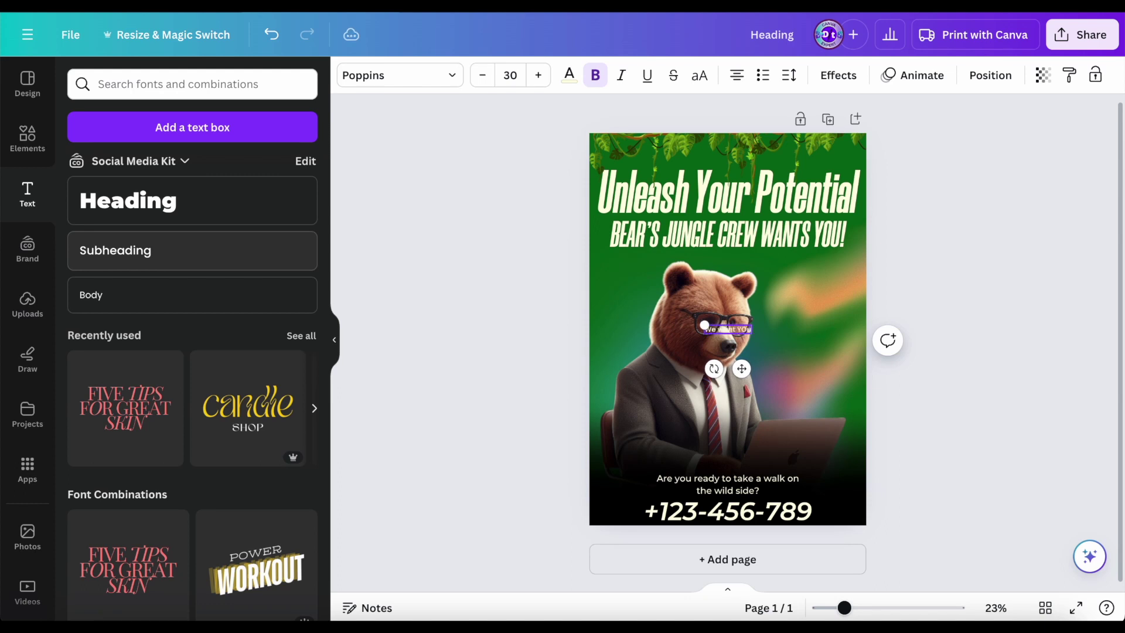
pyautogui.moveTo(757, 337); pyautogui.dragTo(847, 350)
# Find fonts matching "mo" and set the "We want YOu" text in Moontime
pyautogui.click(446, 74)
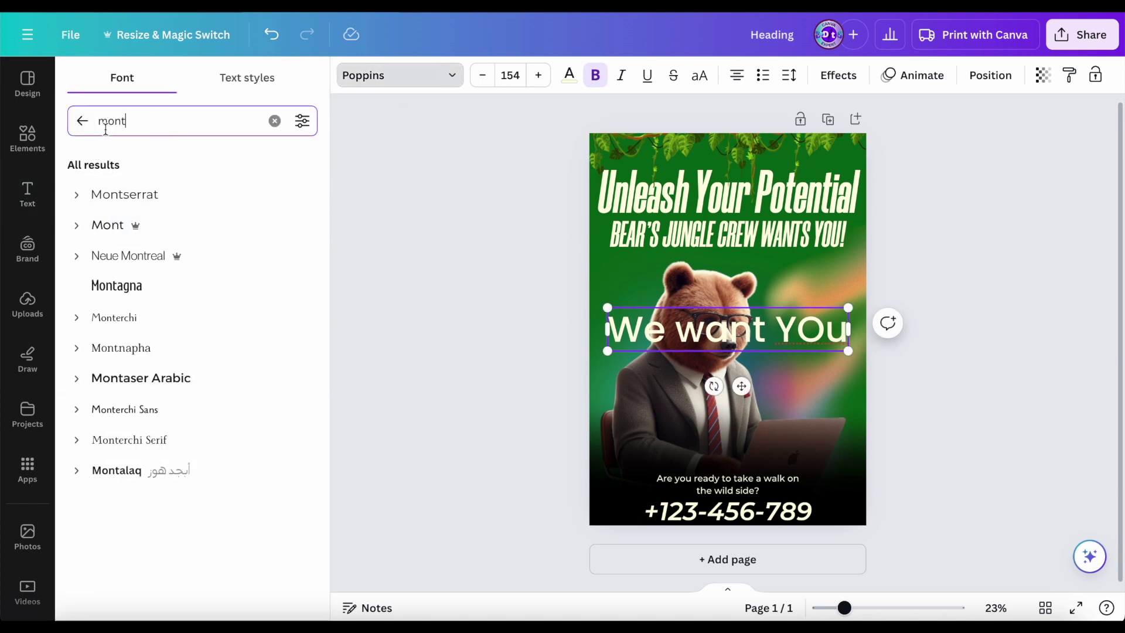
pyautogui.press('BackSpace')
pyautogui.press('BackSpace')
pyautogui.write('n')
pyautogui.press('BackSpace')
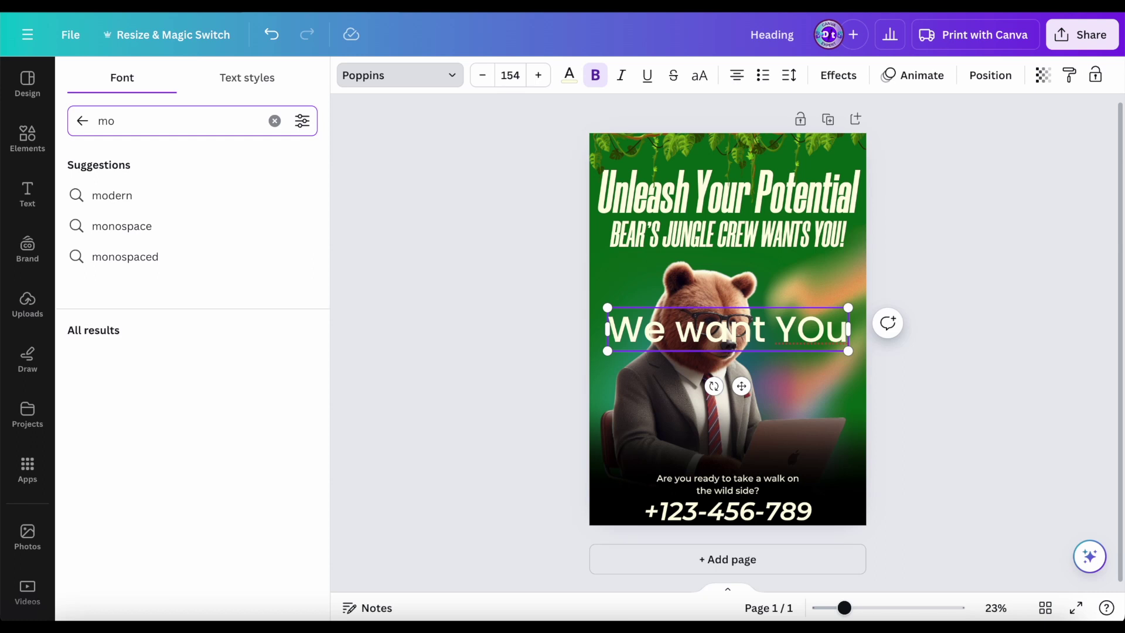
pyautogui.scroll(-10, 156, 412)
pyautogui.scroll(-5, 155, 412)
pyautogui.click(143, 420)
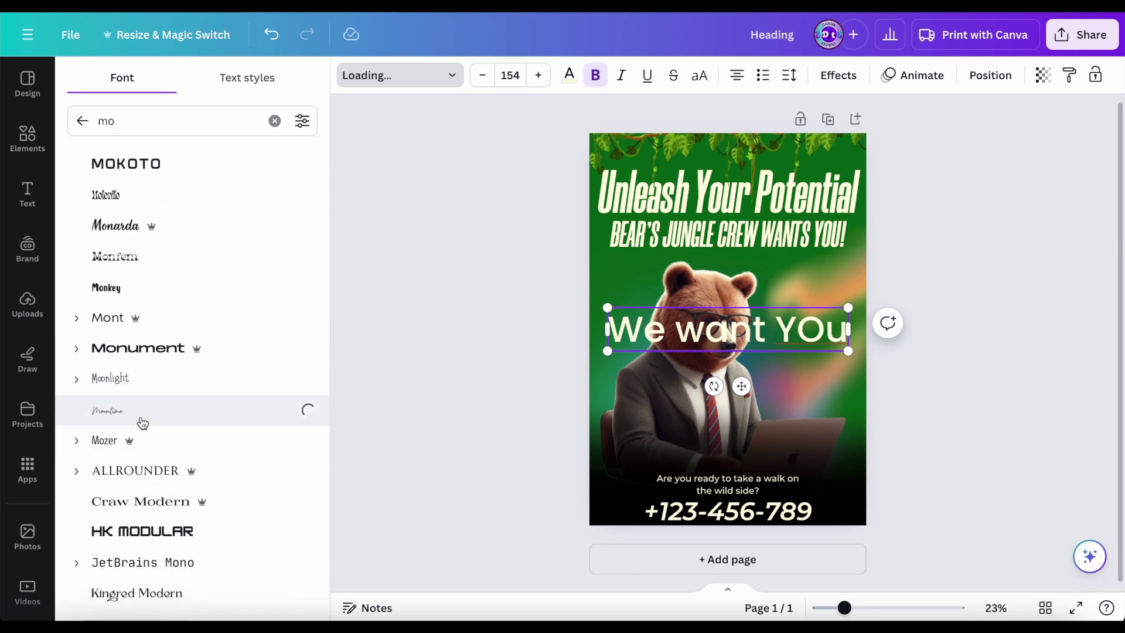
pyautogui.click(912, 345)
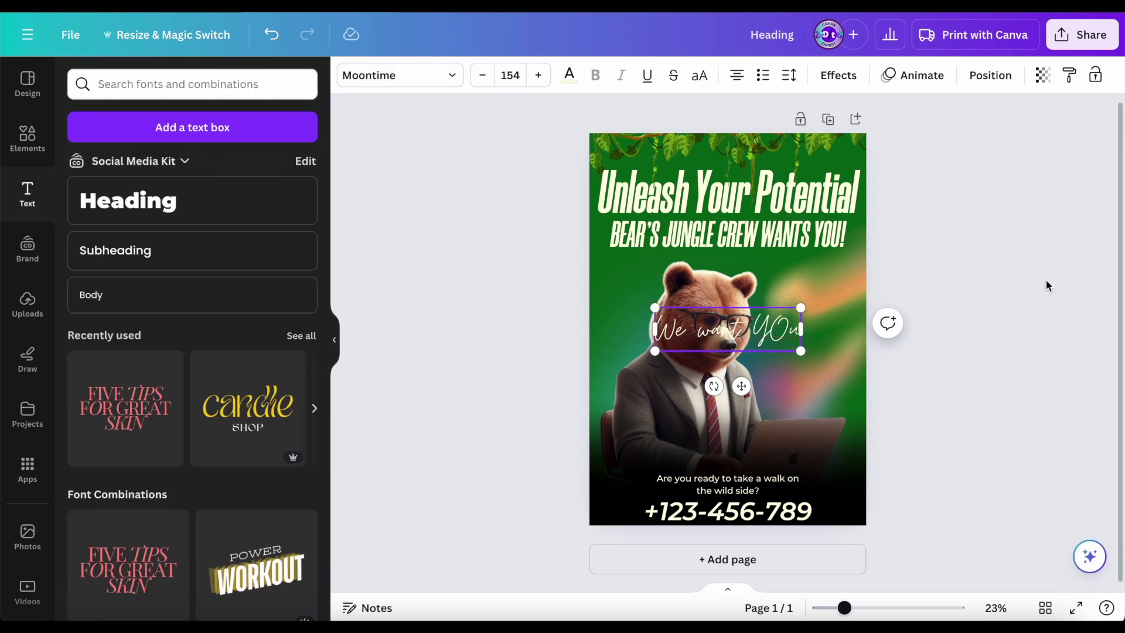
# Rewrite the script text over the bear in lowercase as "we want you"
pyautogui.click(725, 317)
pyautogui.doubleClick(689, 326)
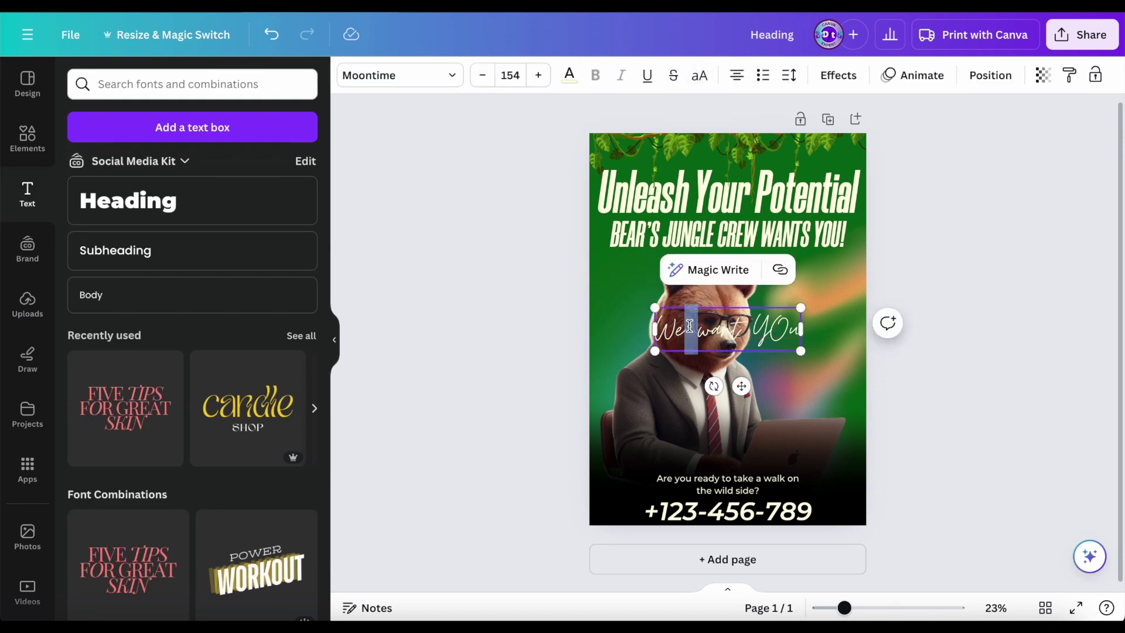
pyautogui.hotkey('ctrl', 'a')
pyautogui.press('BackSpace')
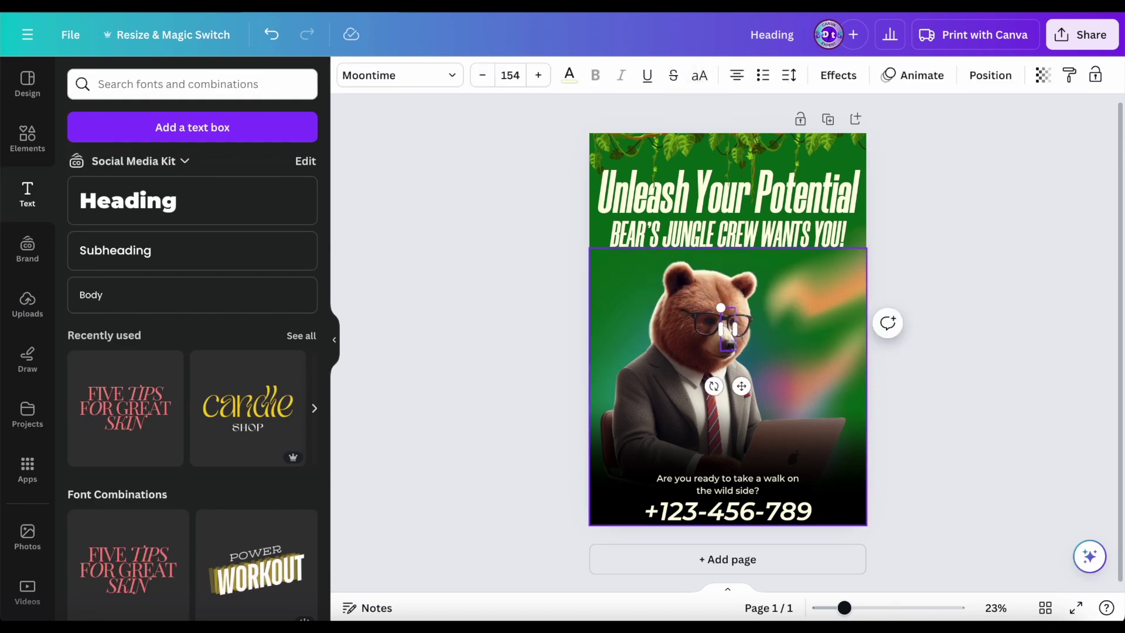
pyautogui.write('we want you')
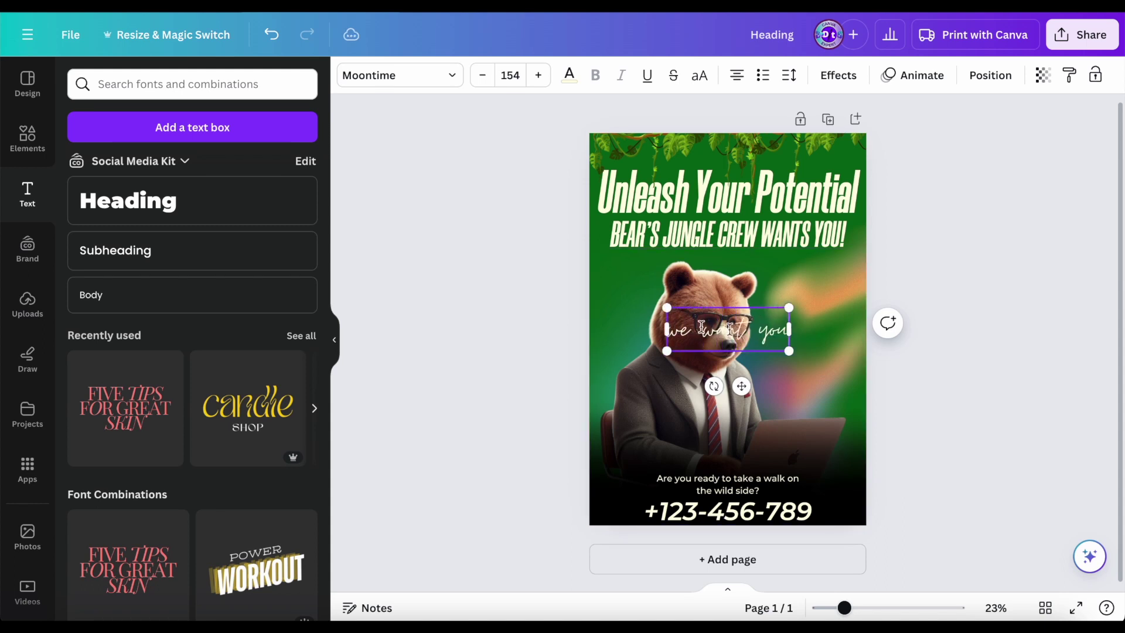
pyautogui.click(919, 328)
# Move the "we want you" script text to the poster's right side, just below the second headline line
pyautogui.click(728, 339)
pyautogui.moveTo(728, 339); pyautogui.dragTo(798, 265)
pyautogui.click(969, 221)
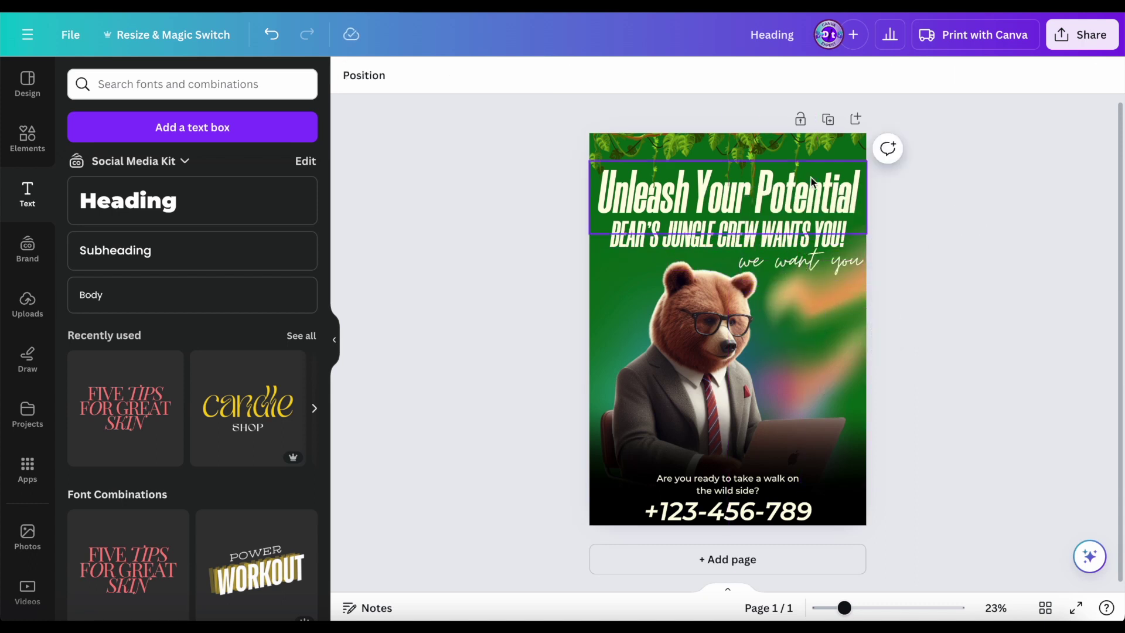
# Delete "BEAR'S" from the second headline line so it reads "JUNGLE CREW WANTS YOU!"
pyautogui.click(671, 230)
pyautogui.moveTo(619, 229); pyautogui.dragTo(610, 231)
pyautogui.press('BackSpace')
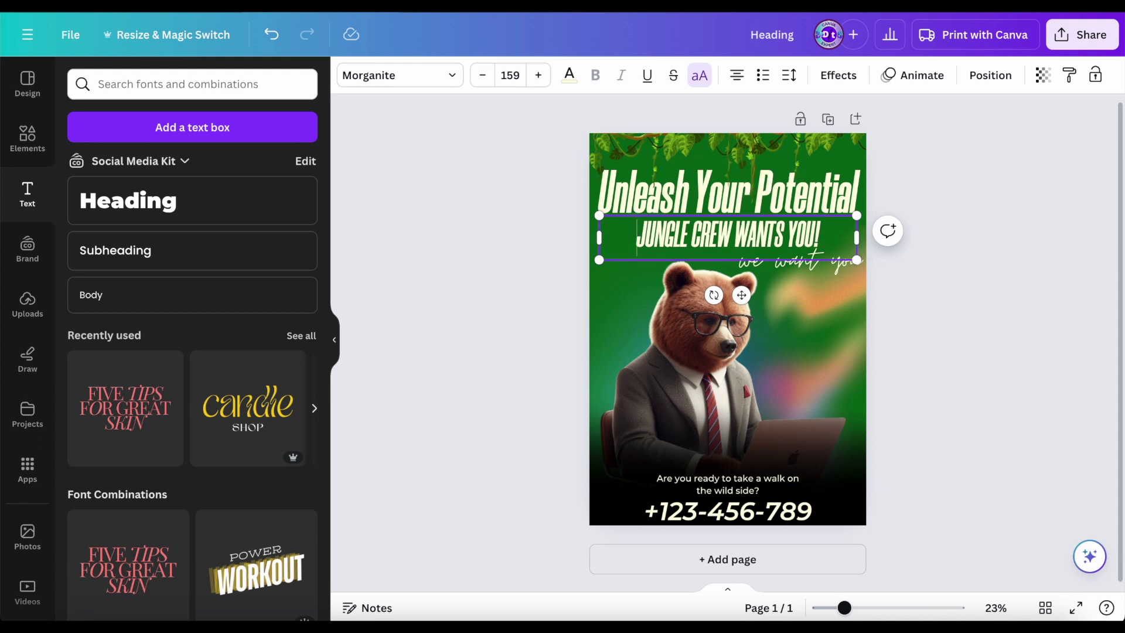
pyautogui.click(982, 229)
pyautogui.moveTo(743, 223); pyautogui.dragTo(743, 220)
pyautogui.click(1056, 208)
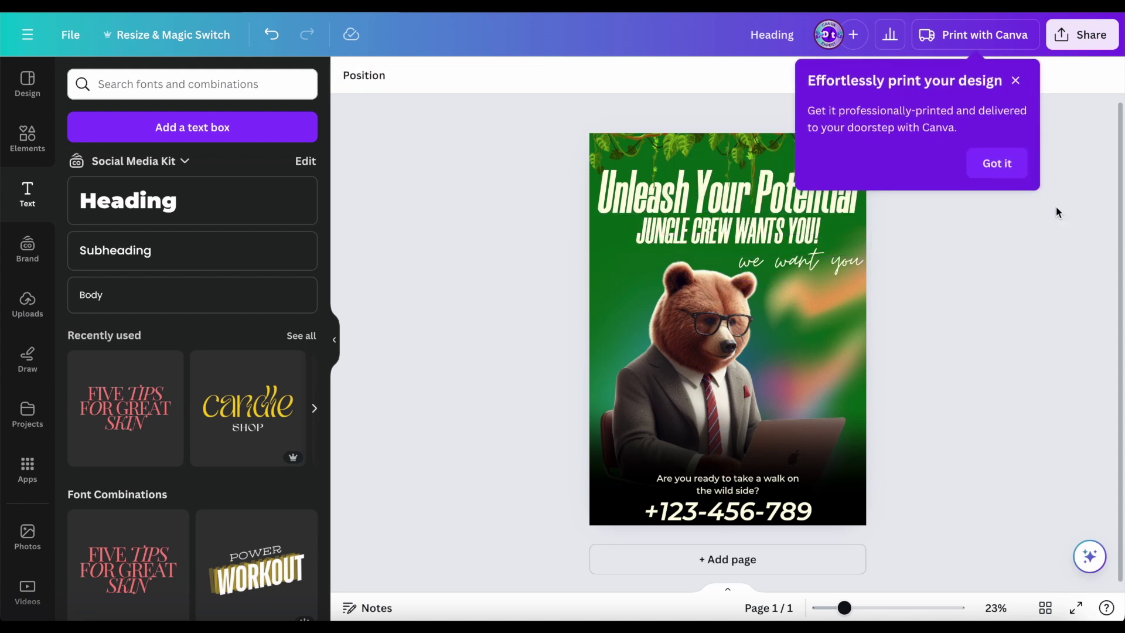